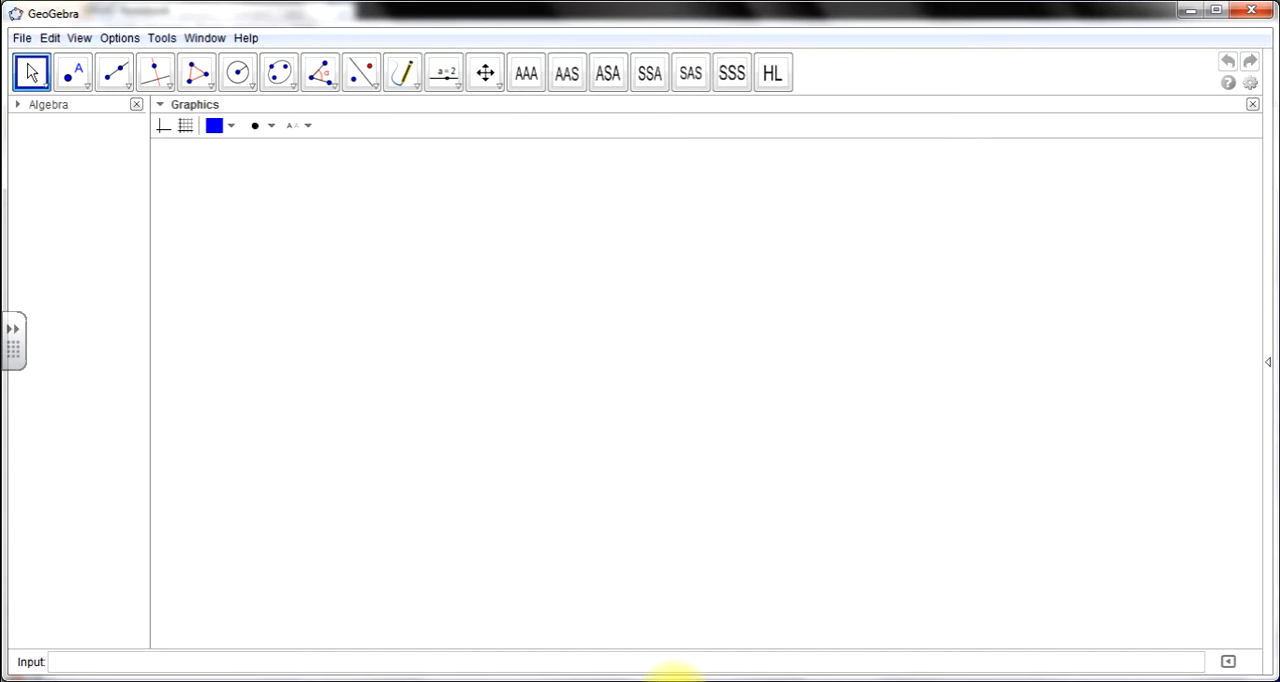
- Write the letters AAS by hand as a heading above the empty construction area with the Pen tool
click(402, 76)
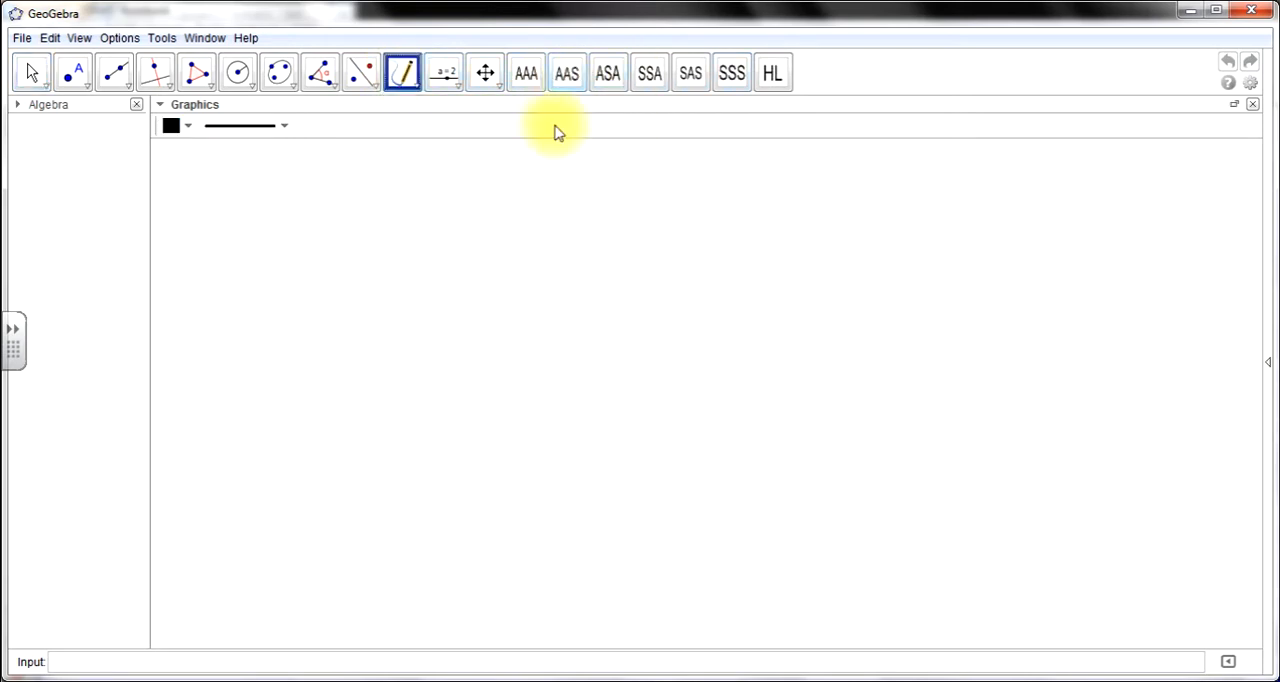
mouse_move(484, 224)
mouse_down()
mouse_move(503, 180)
mouse_move(570, 238)
mouse_up()
mouse_move(587, 171)
mouse_down()
mouse_move(624, 232)
mouse_move(586, 209)
mouse_move(622, 210)
mouse_up()
mouse_move(685, 183)
mouse_down()
mouse_move(654, 188)
mouse_move(666, 234)
mouse_move(646, 236)
mouse_up()
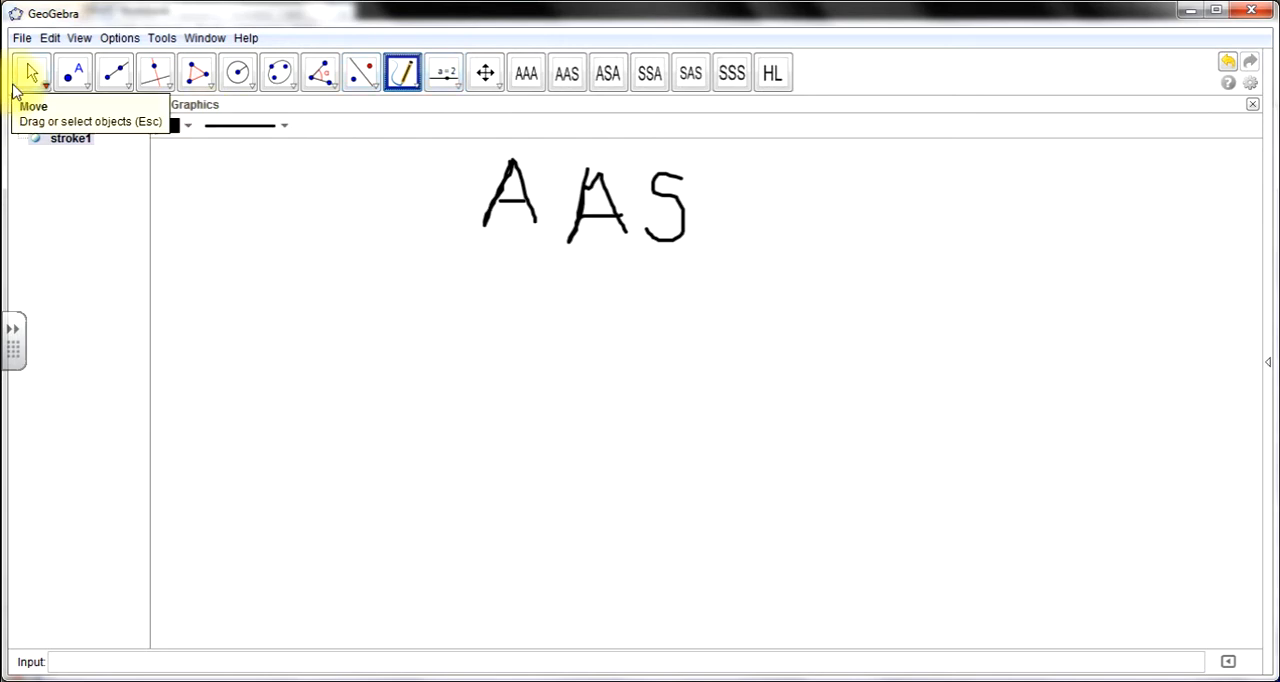
click(31, 74)
- Create a triangle ABC below the heading with the custom AAS tool, placing A at about (3, 2), B at (1, -1) and C at (8, -1)
mouse_move(608, 74)
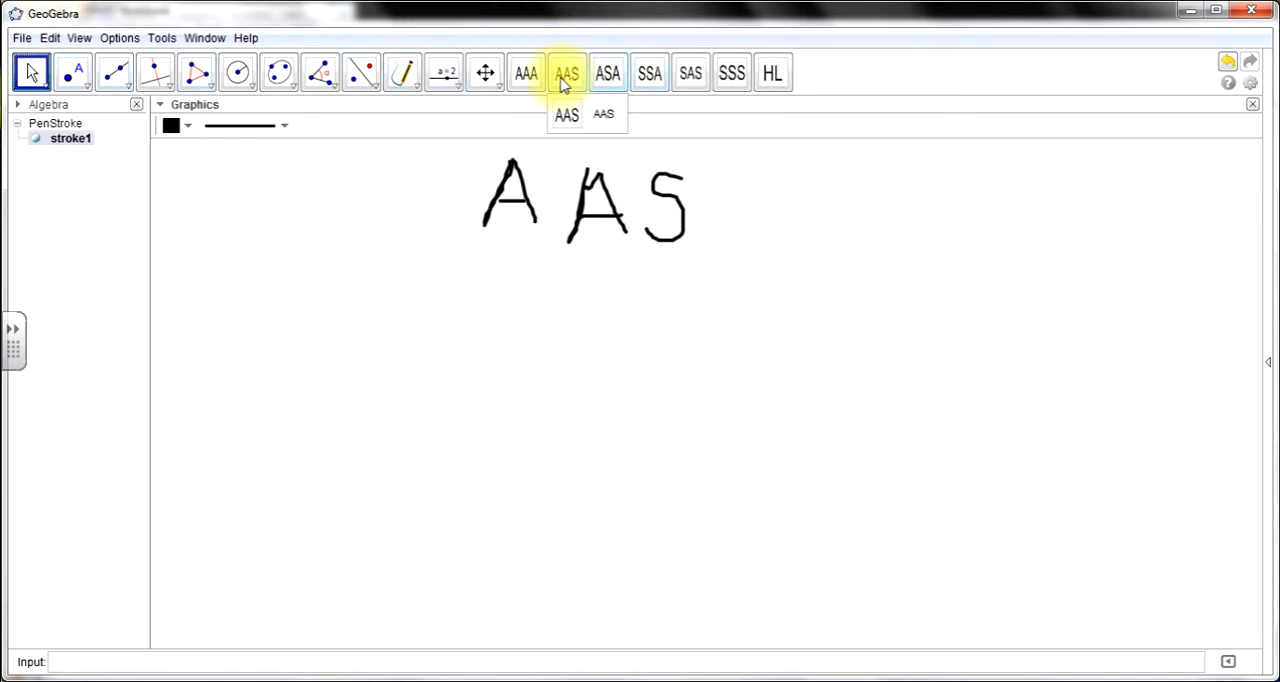
click(563, 74)
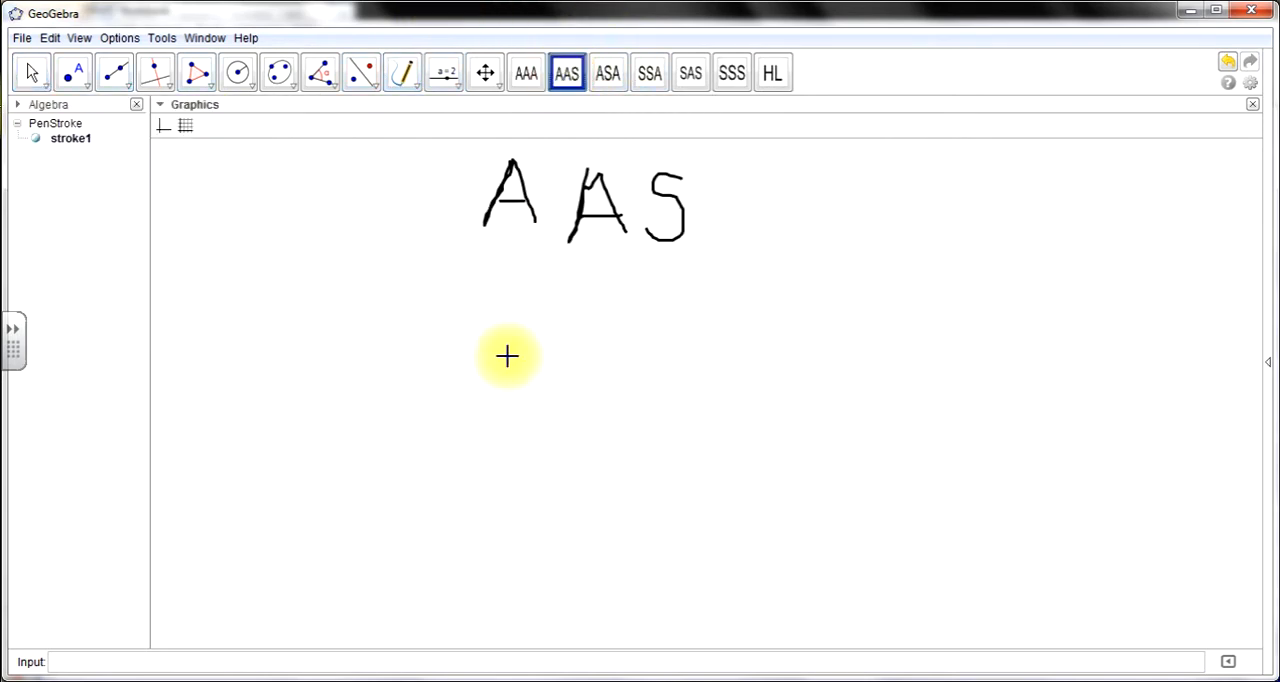
click(504, 322)
click(410, 468)
click(712, 487)
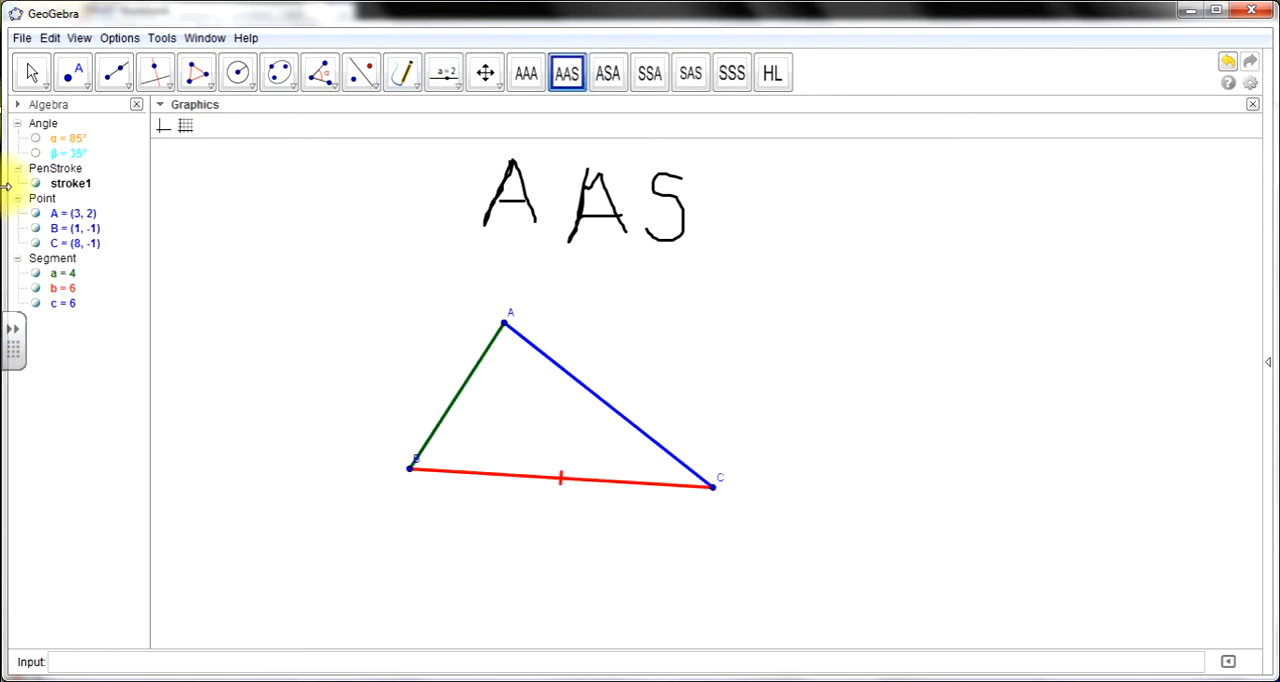
- Reshape the triangle by moving vertex A to about (5, 3), and shift the whole triangle so A sits at about (1, 3)
click(30, 76)
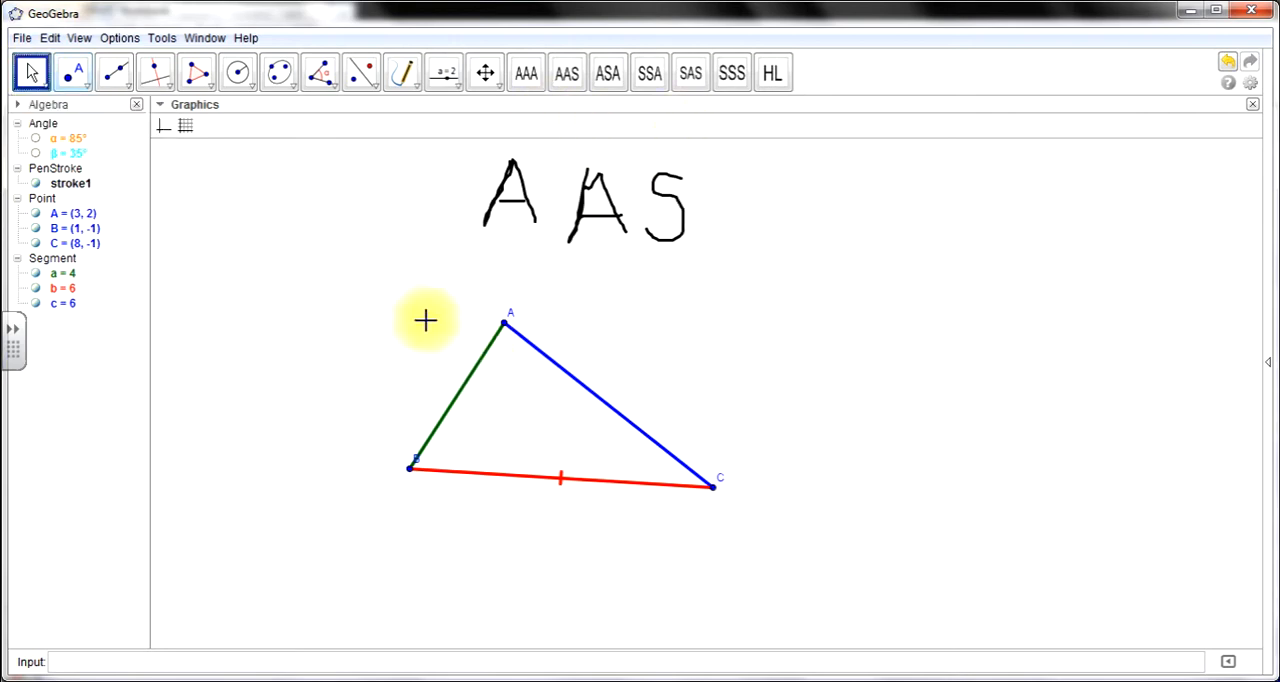
drag(507, 325, 586, 323)
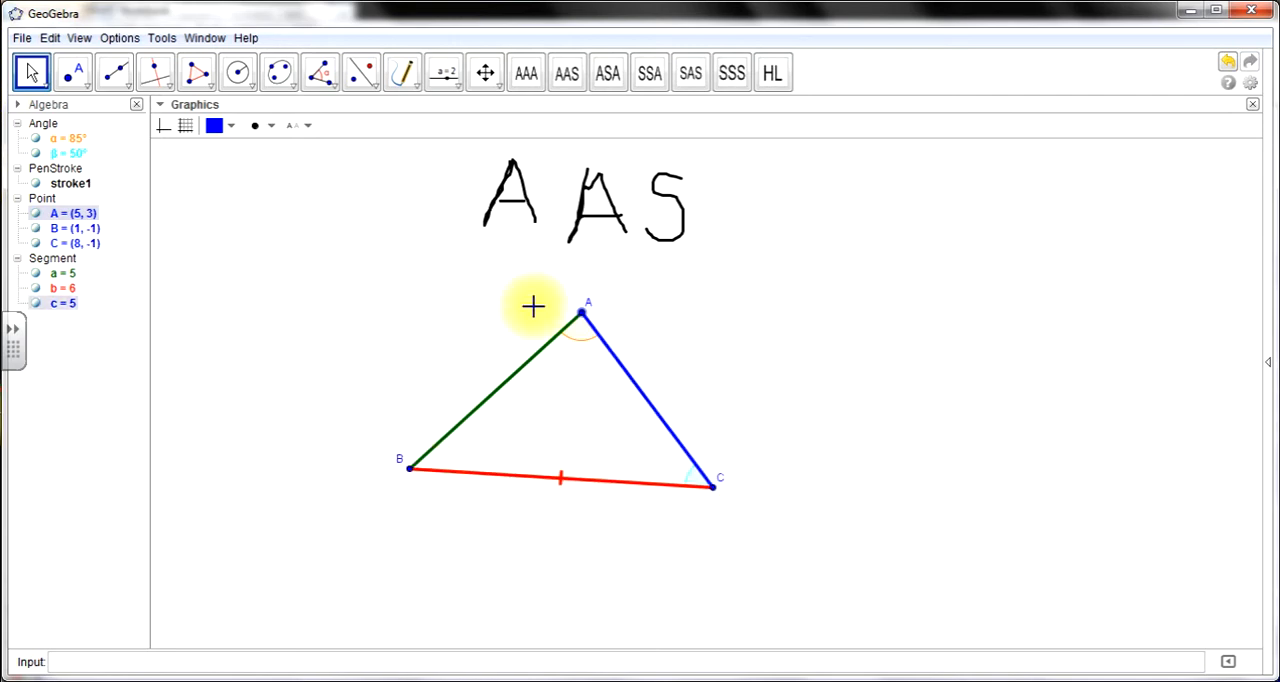
drag(290, 275, 766, 534)
drag(694, 465, 522, 470)
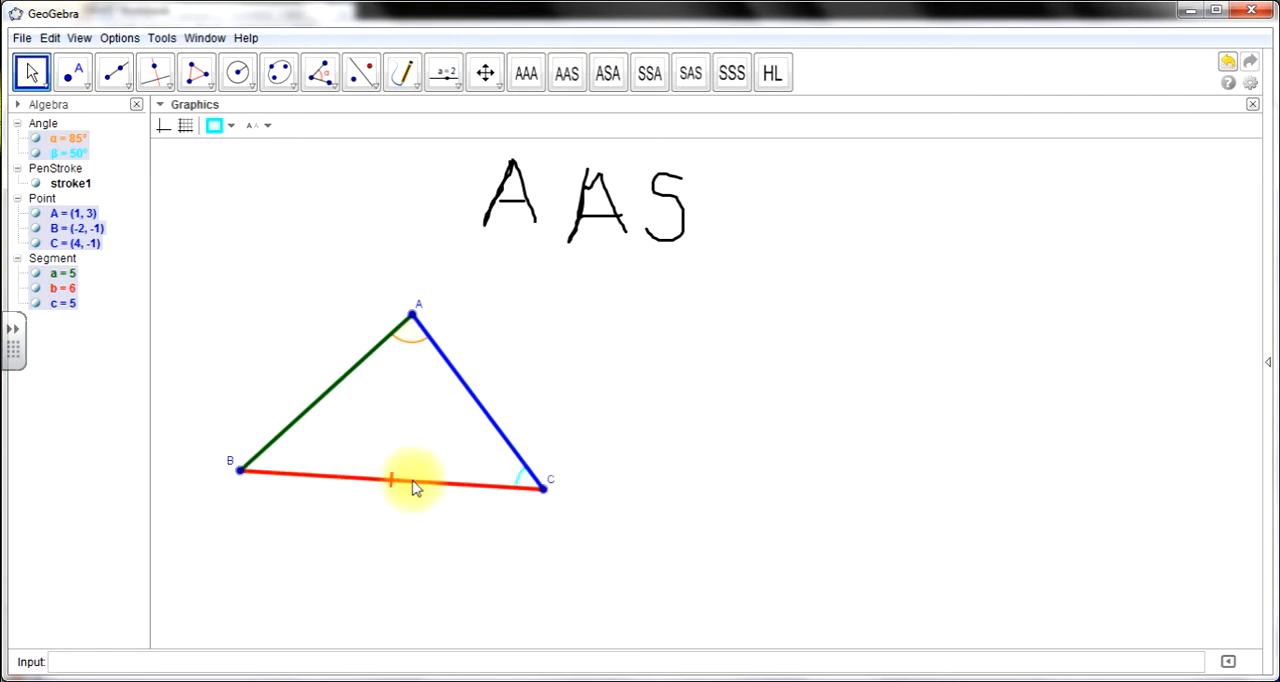
- Construct a circle with radius CB around a new centre point at about (12, 1), in the free space beside the triangle
click(238, 74)
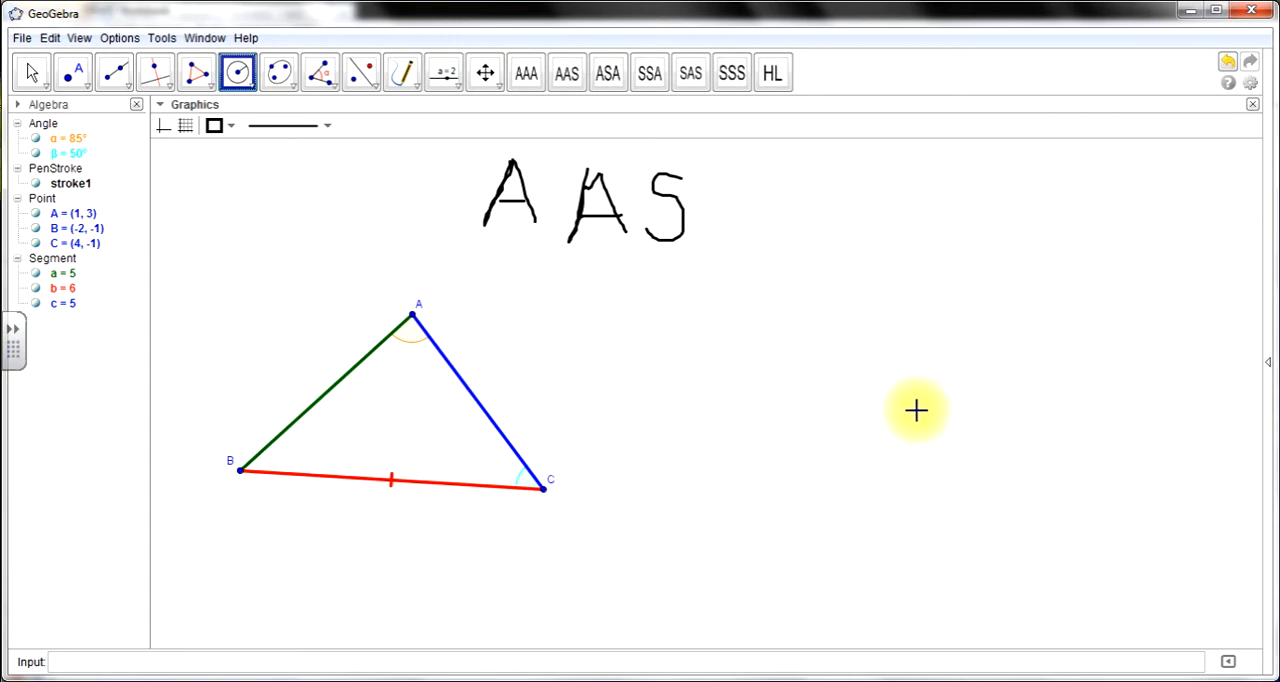
click(916, 410)
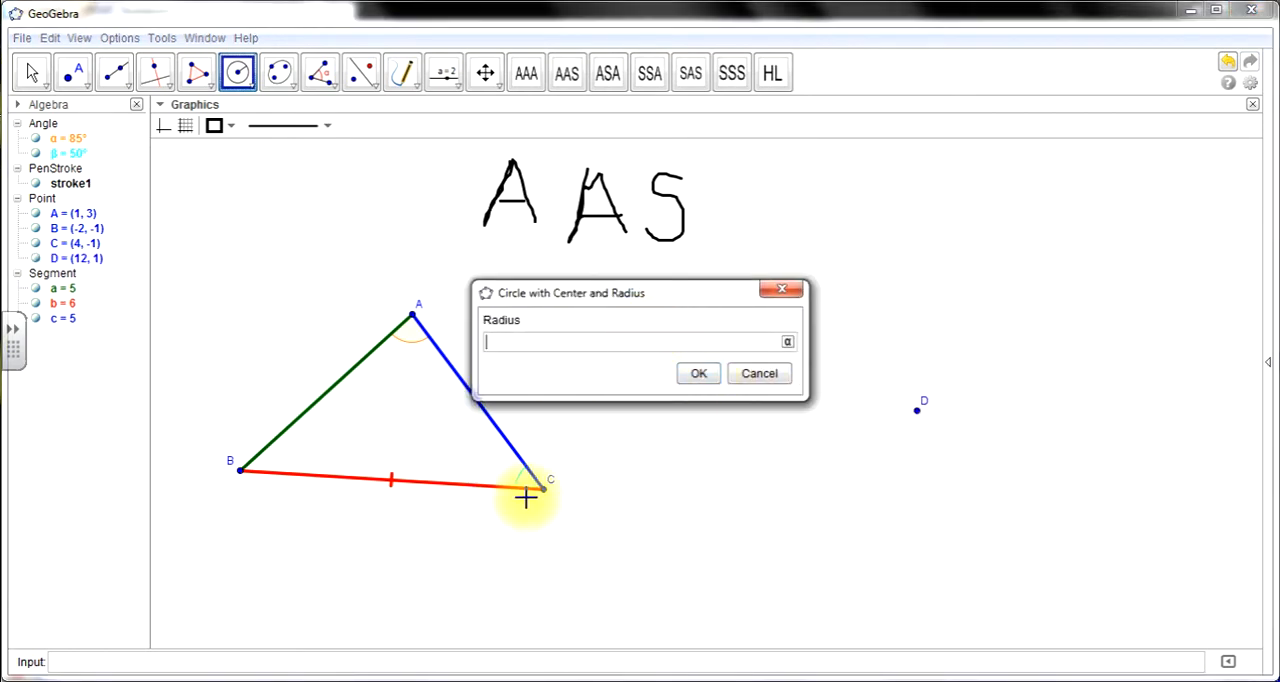
text(CB)
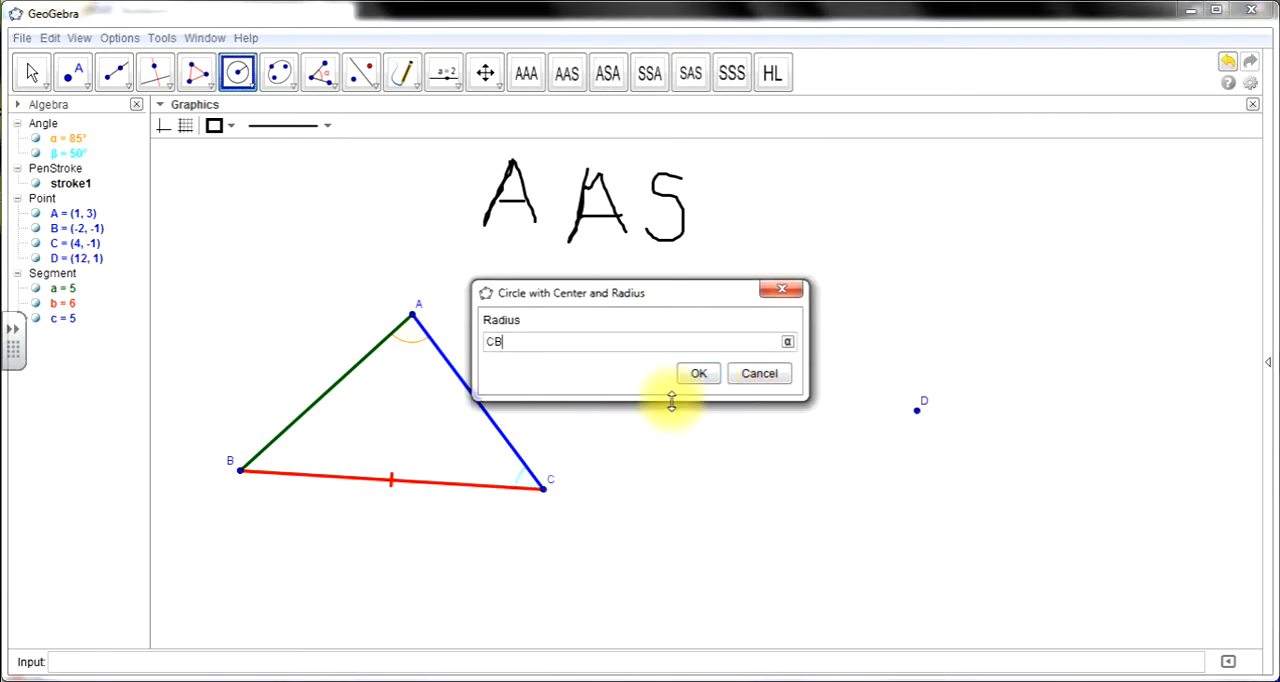
click(698, 373)
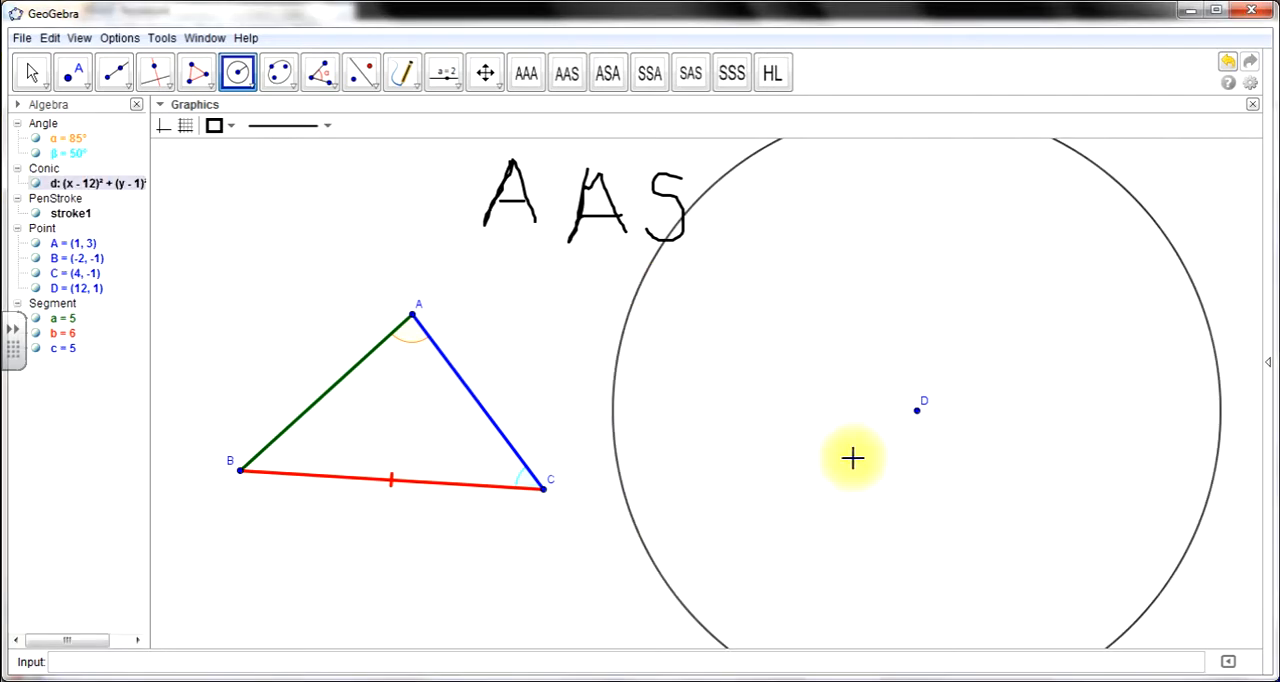
- Draw a segment from the circle's centre D to a point on the circle, and slide that endpoint along the circle to about (6, 3)
click(128, 92)
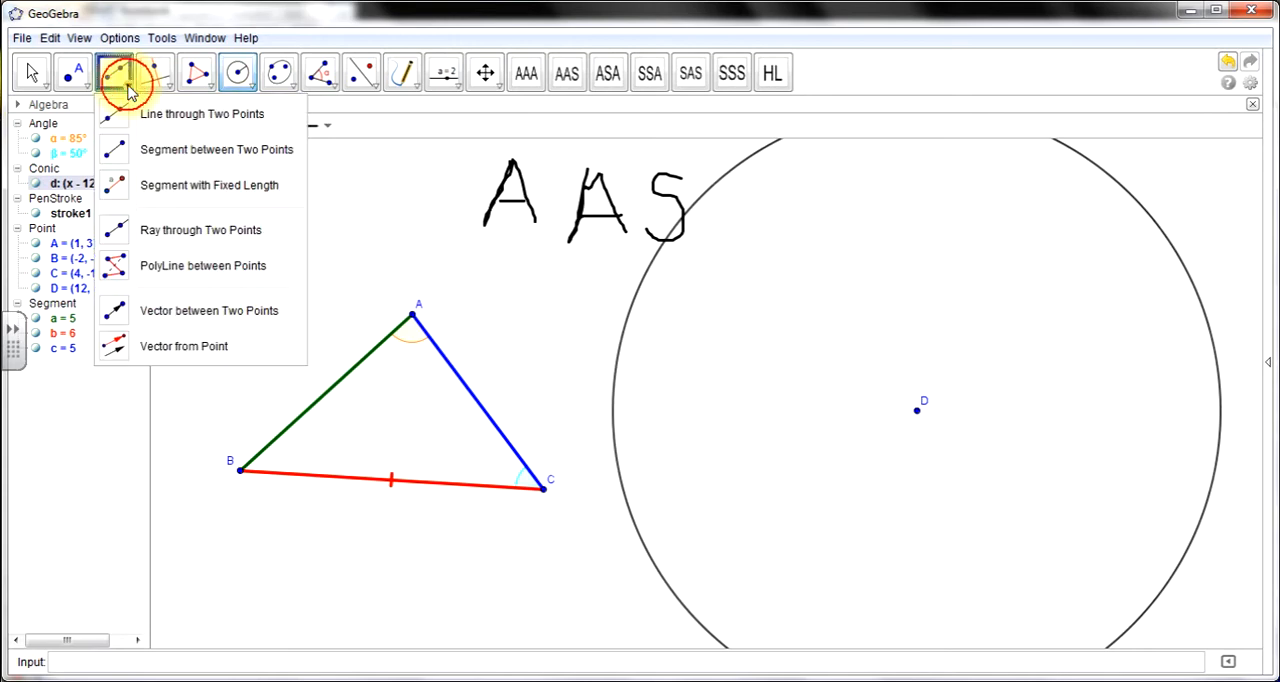
click(211, 155)
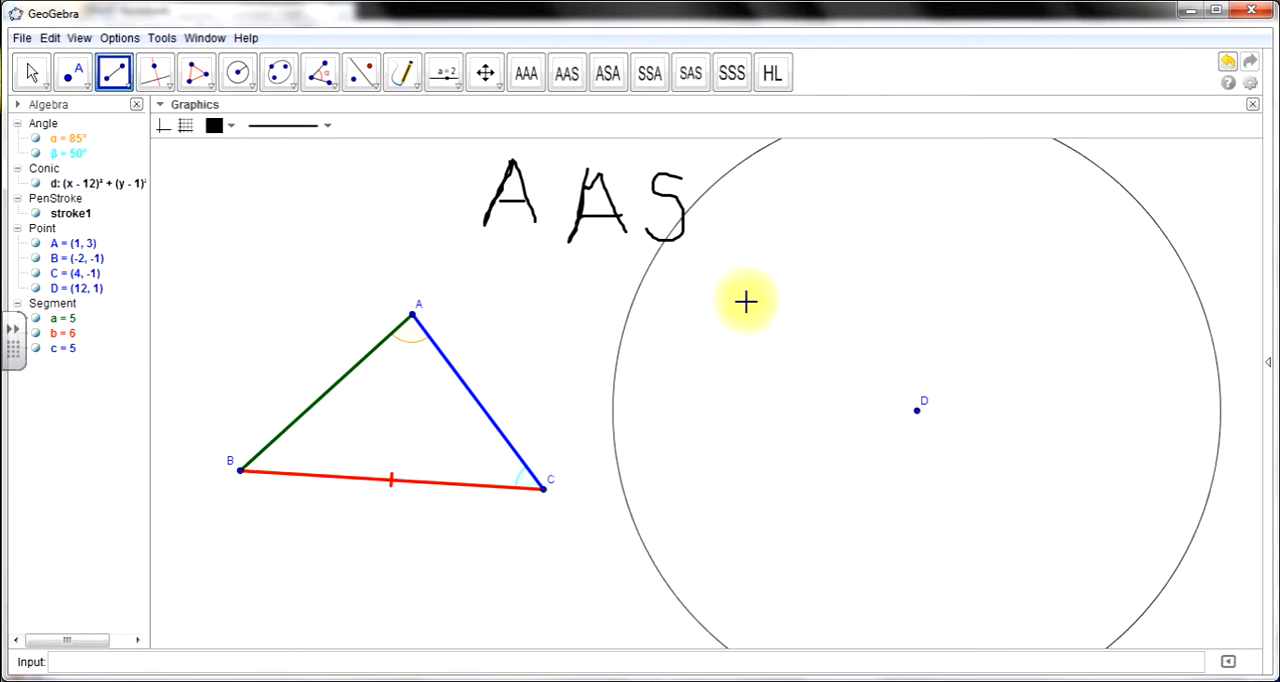
click(917, 411)
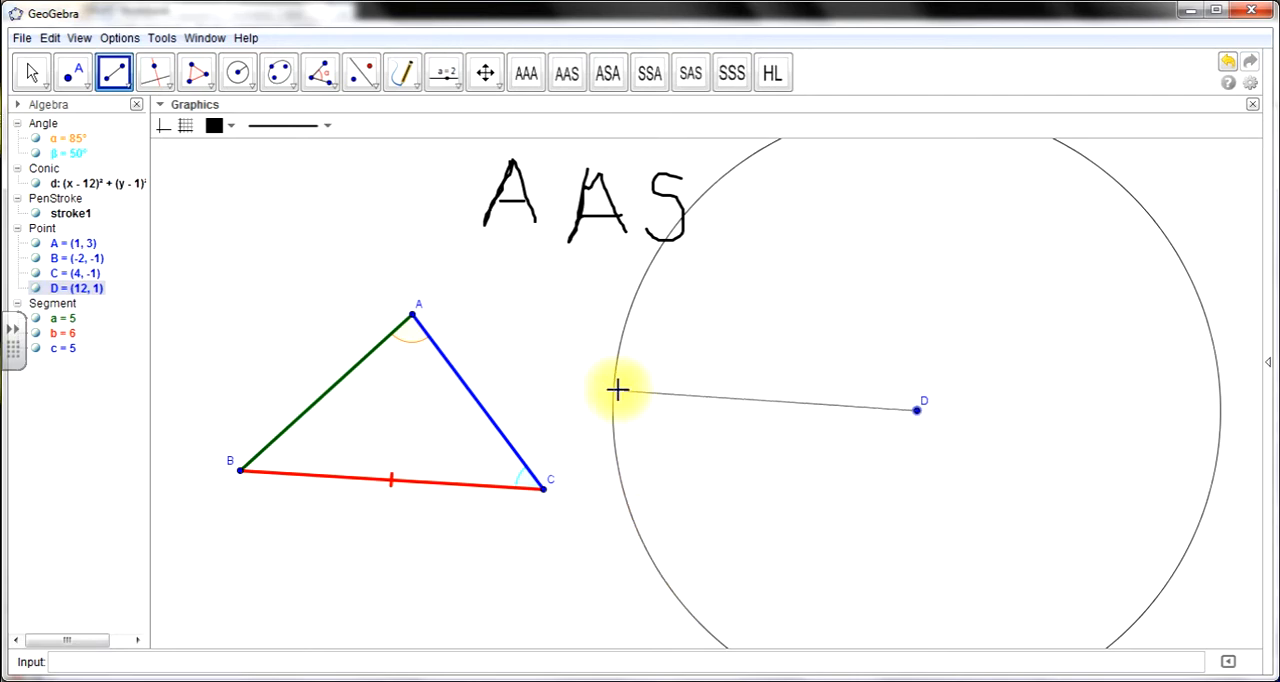
click(617, 358)
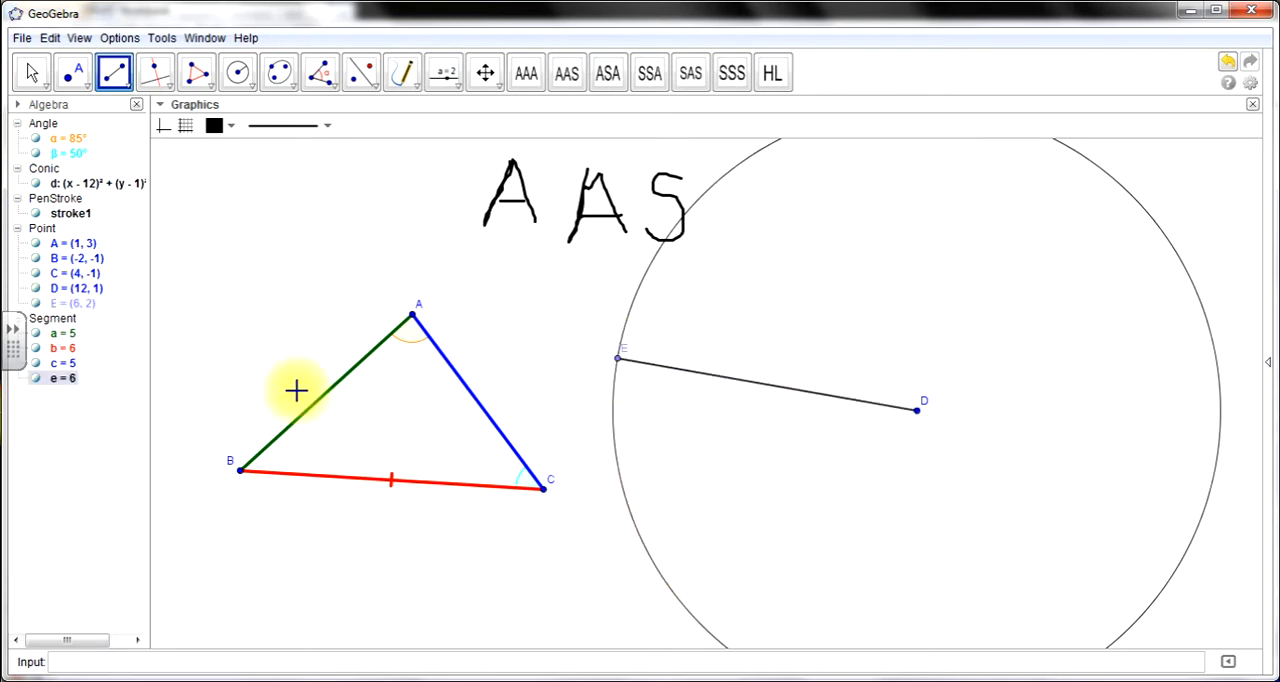
click(33, 75)
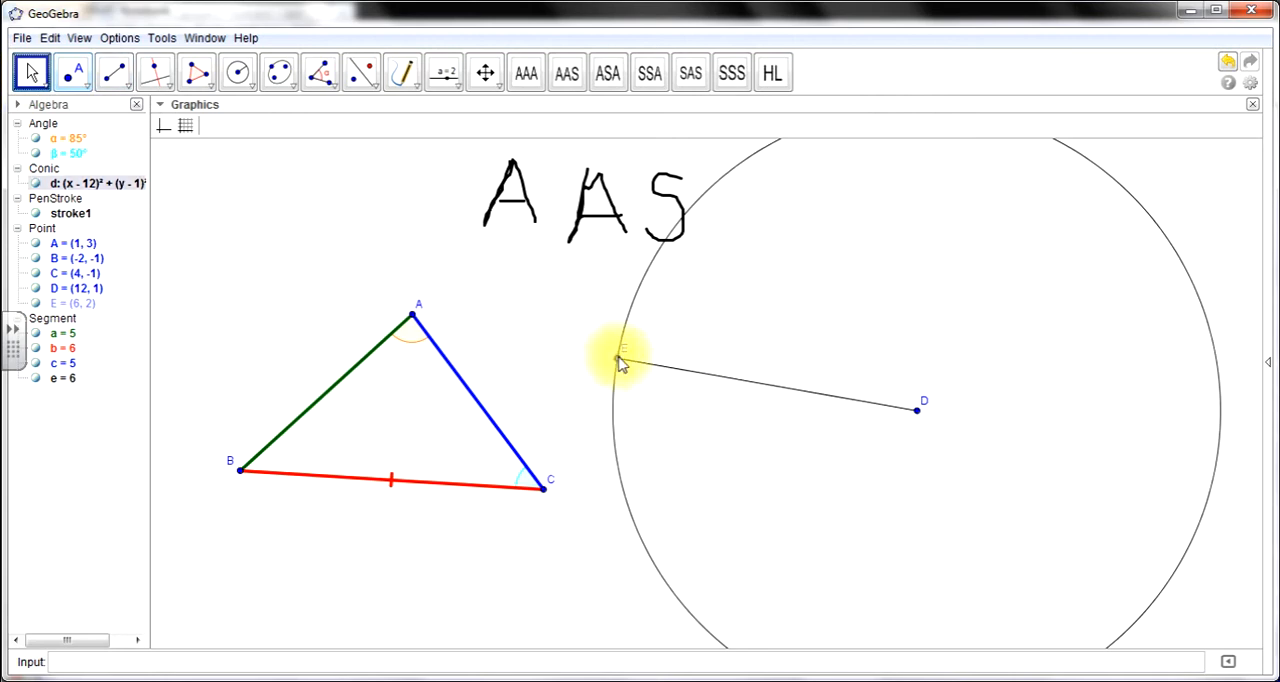
drag(617, 361, 700, 310)
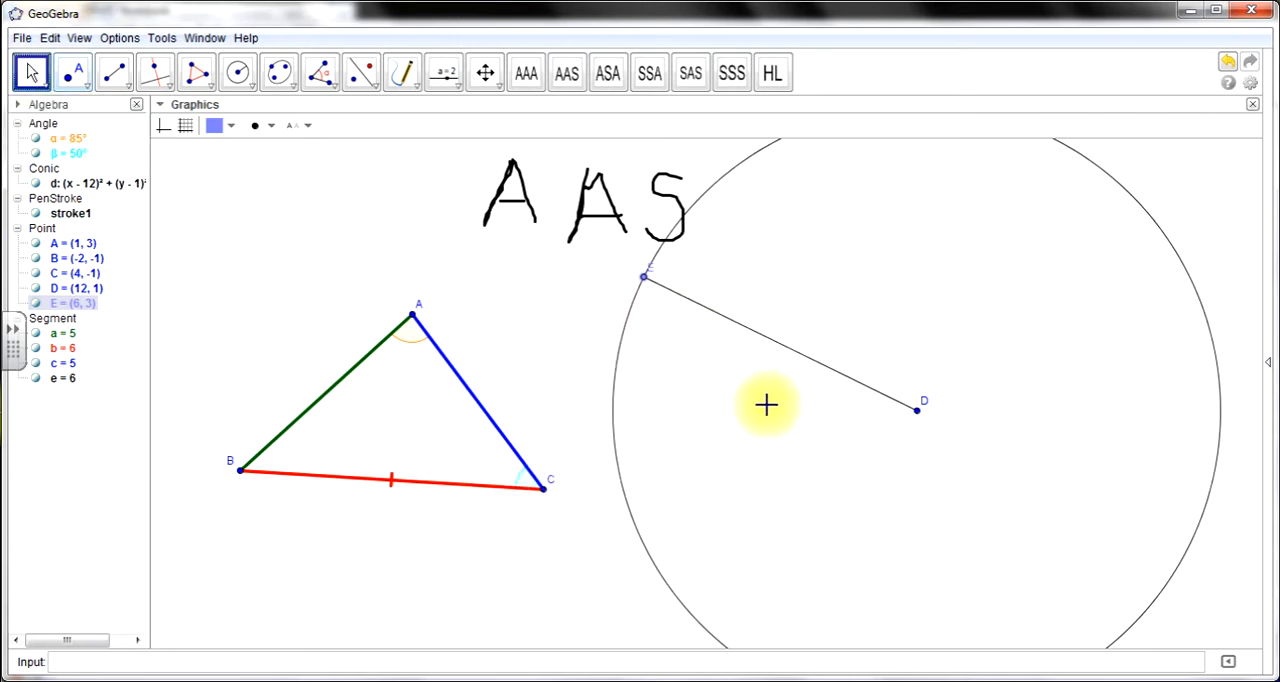
- Colour segment DE red and increase its line thickness
click(772, 341)
click(214, 125)
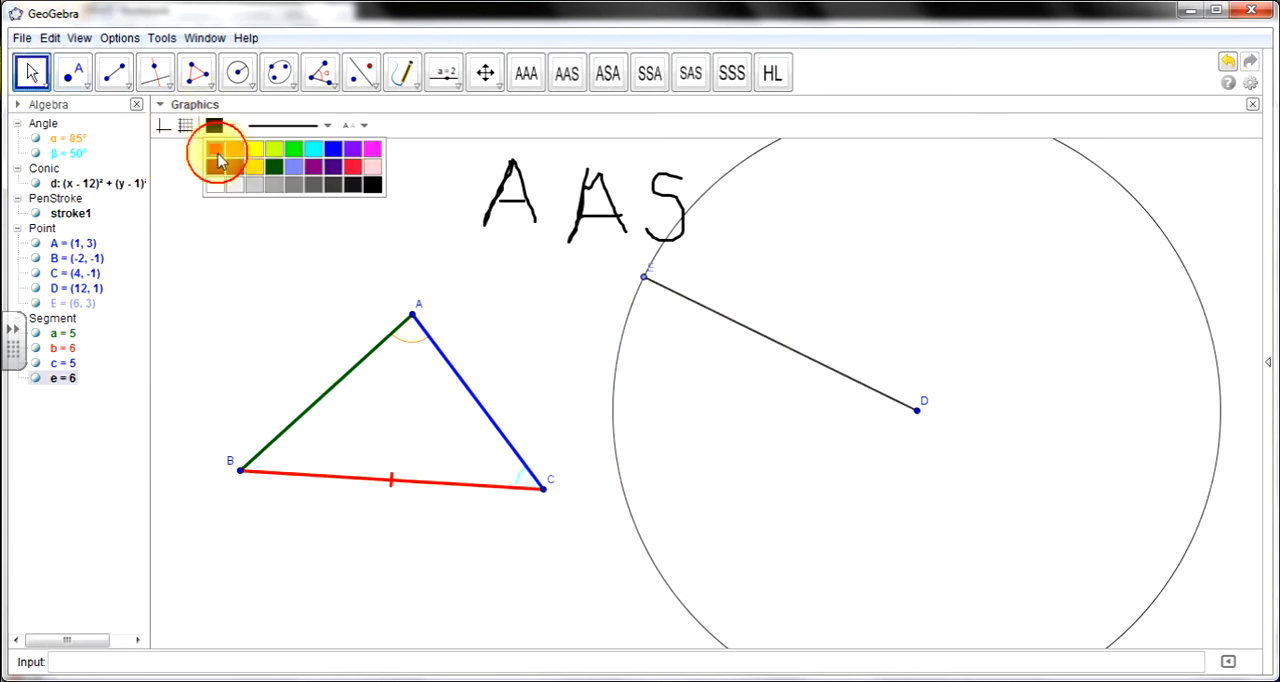
click(214, 148)
click(289, 129)
click(304, 254)
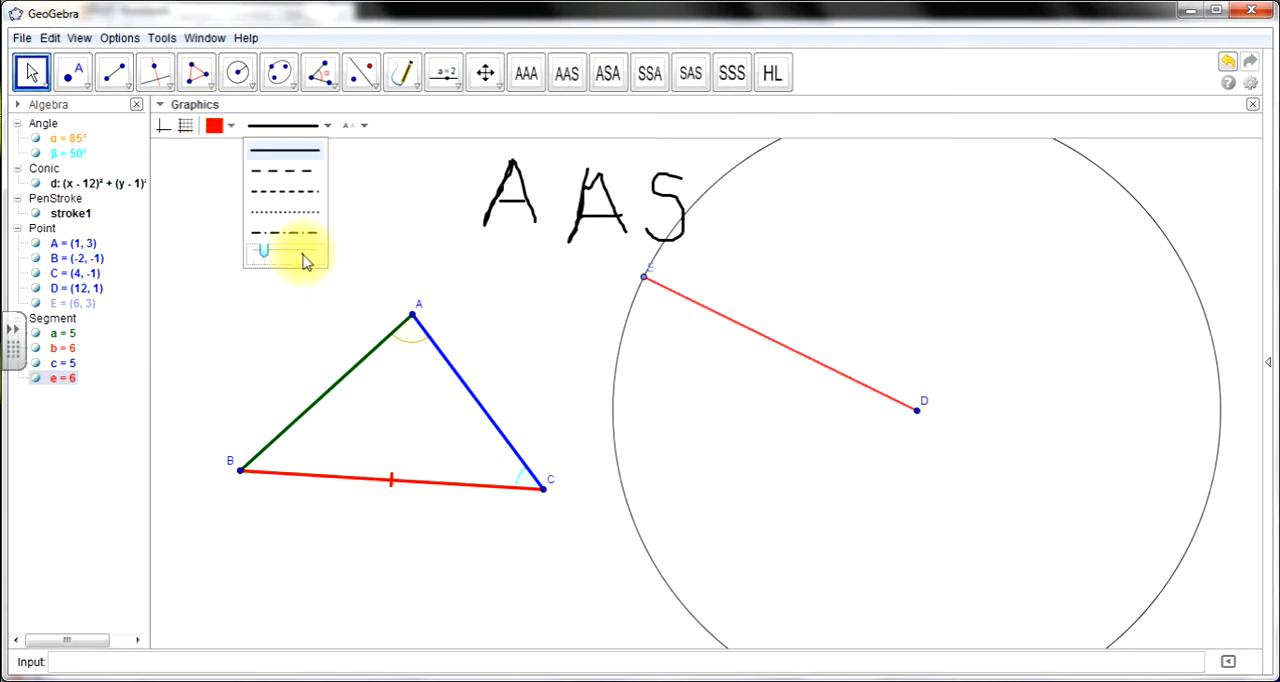
click(304, 256)
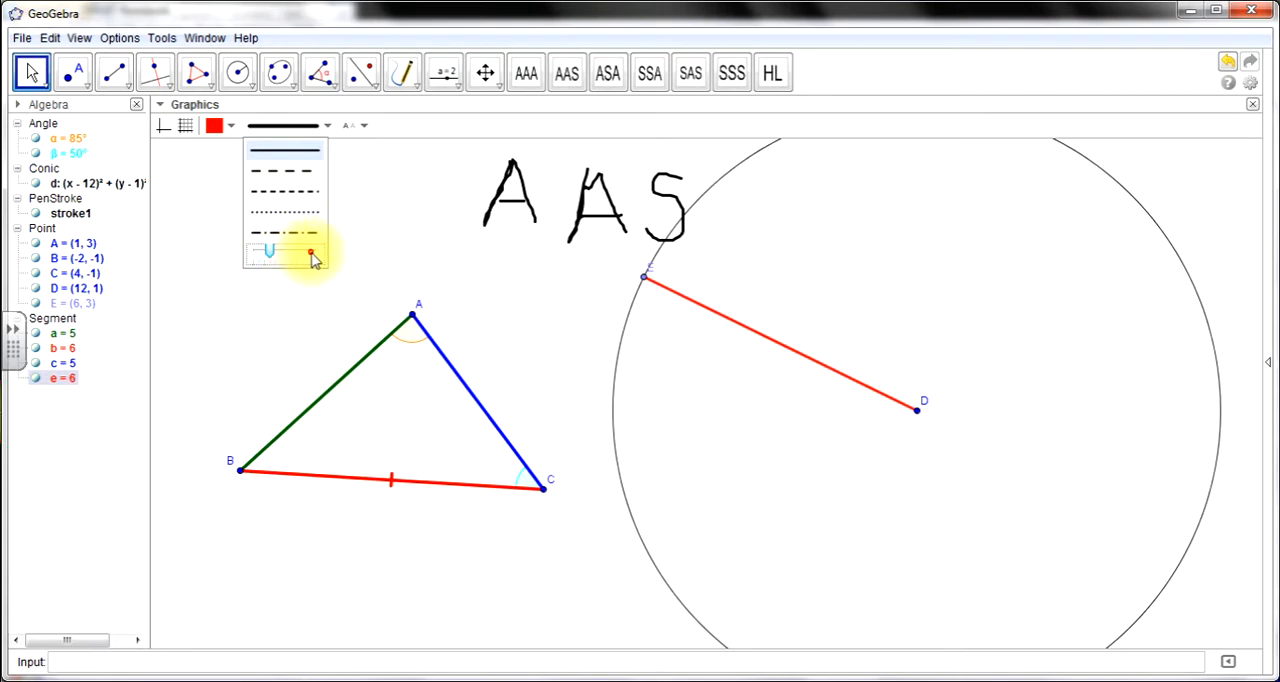
drag(313, 259, 298, 259)
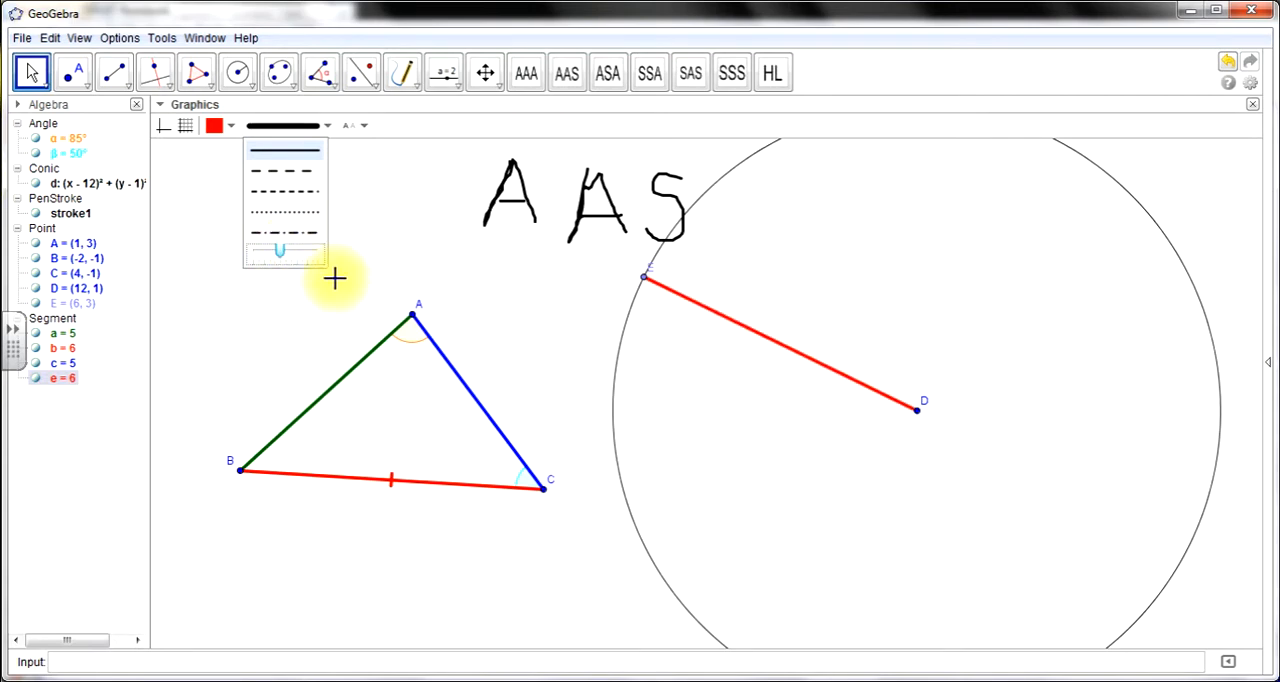
- Hide the circle centred at D and reposition segment DE, with D at about (13, -1) and E at about (7, -2)
click(32, 72)
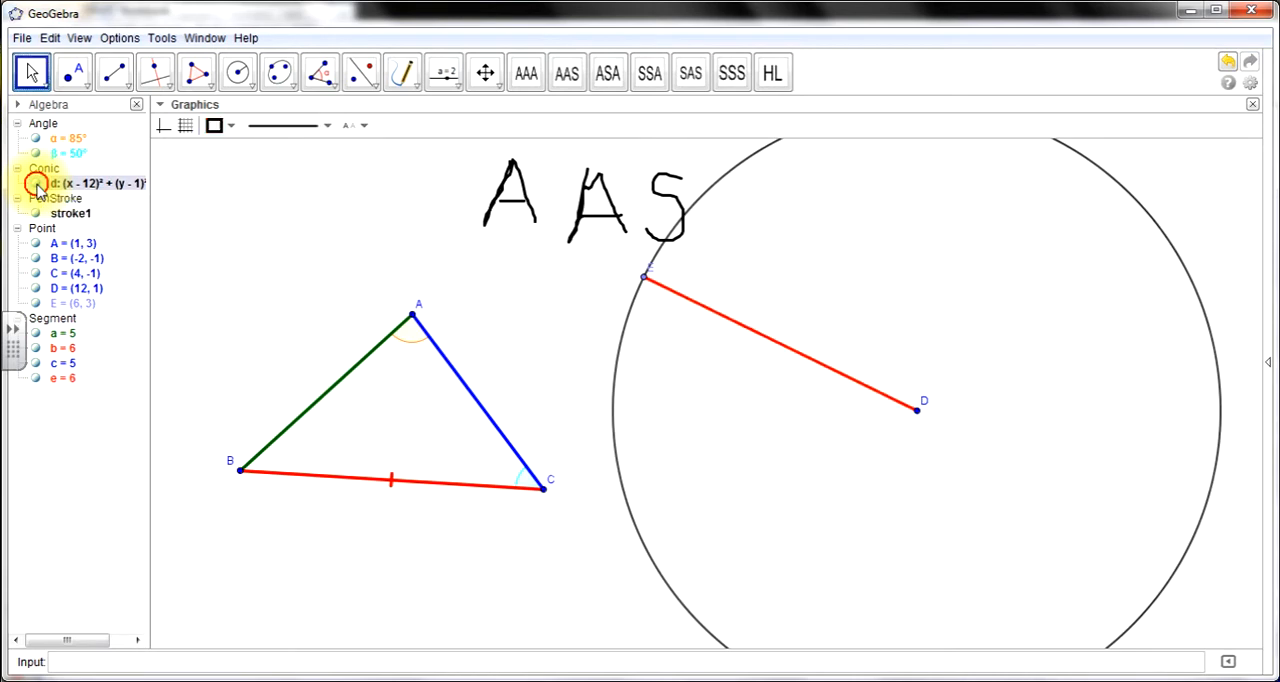
click(37, 184)
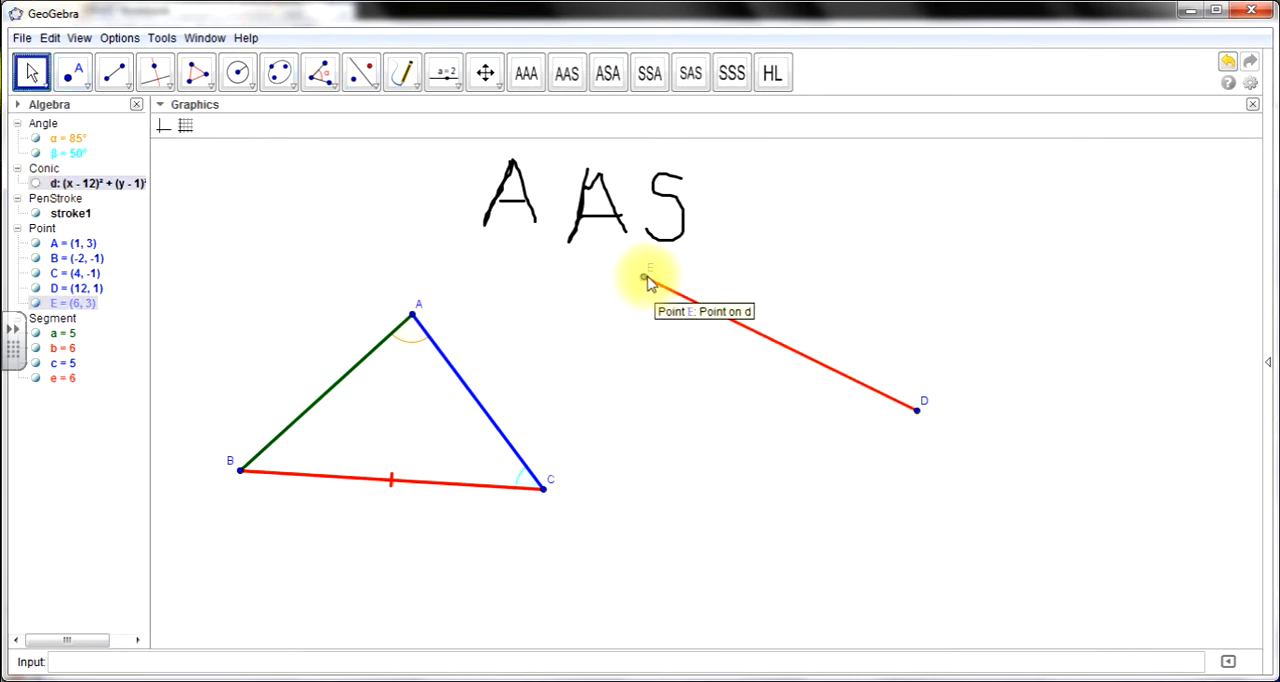
drag(649, 280, 637, 507)
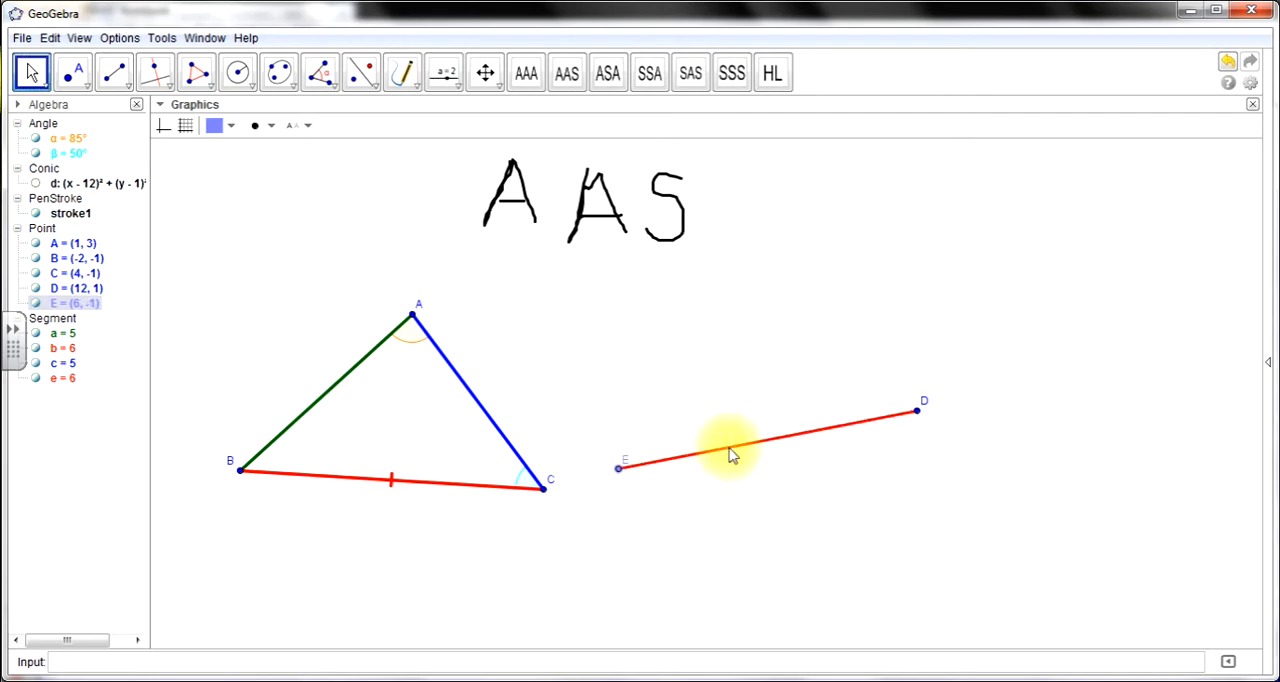
drag(918, 411, 945, 433)
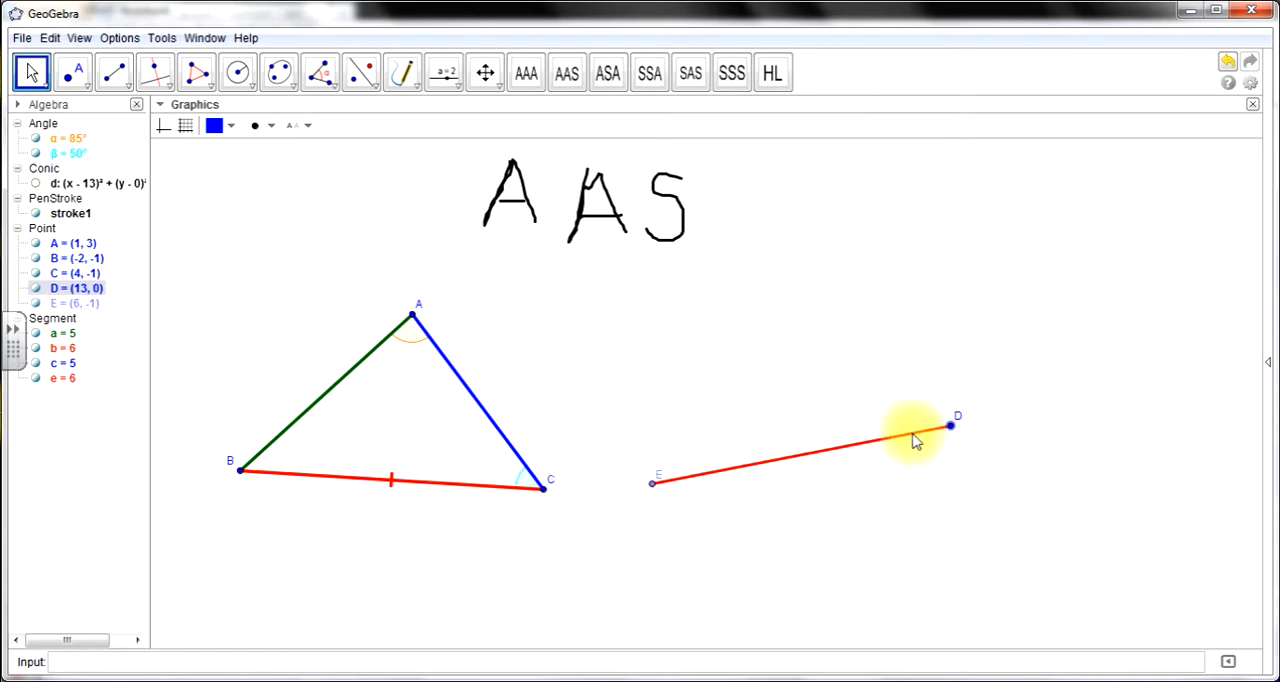
click(814, 446)
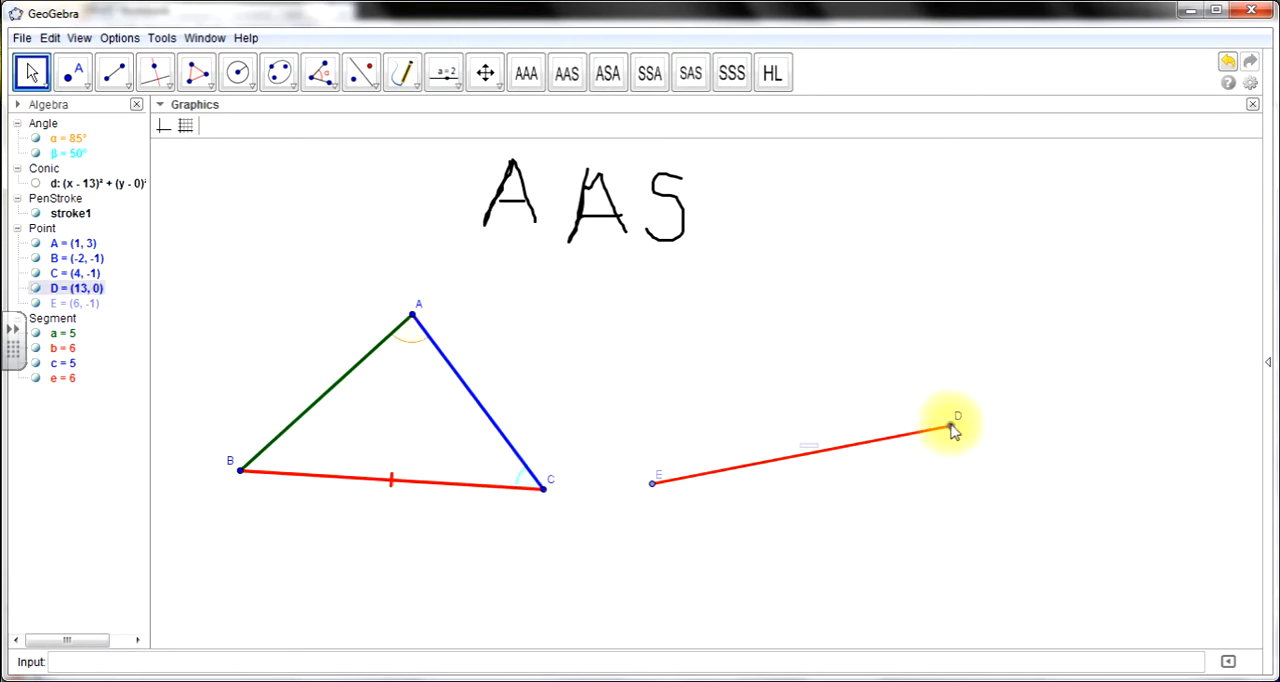
drag(951, 426, 959, 461)
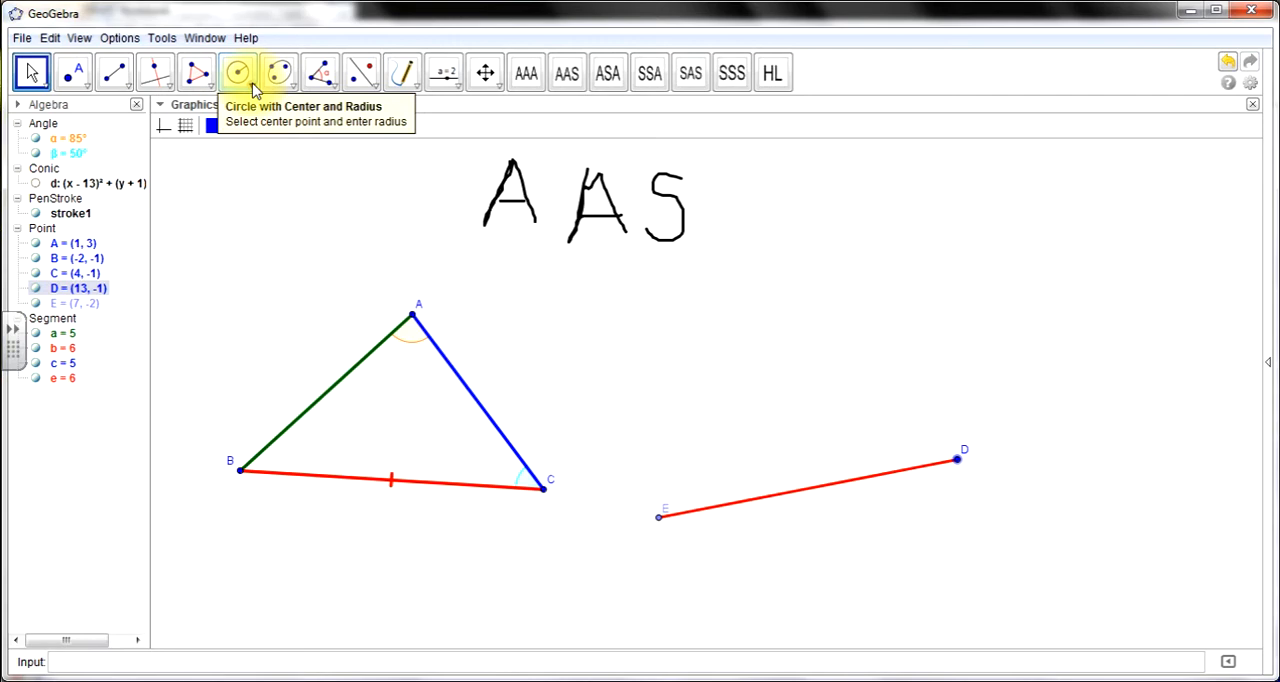
- Construct a circle centred at C through a point on side AC at about (3, 0), using Circle with Center through Point
drag(253, 90, 258, 128)
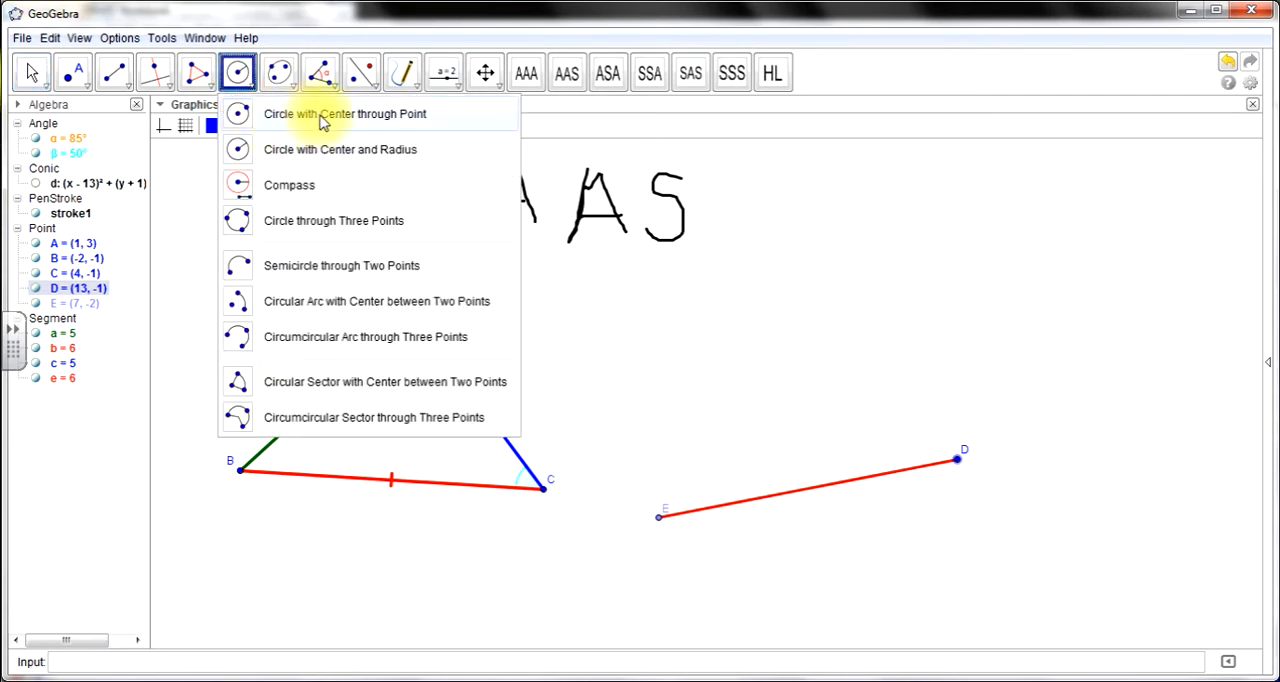
click(322, 121)
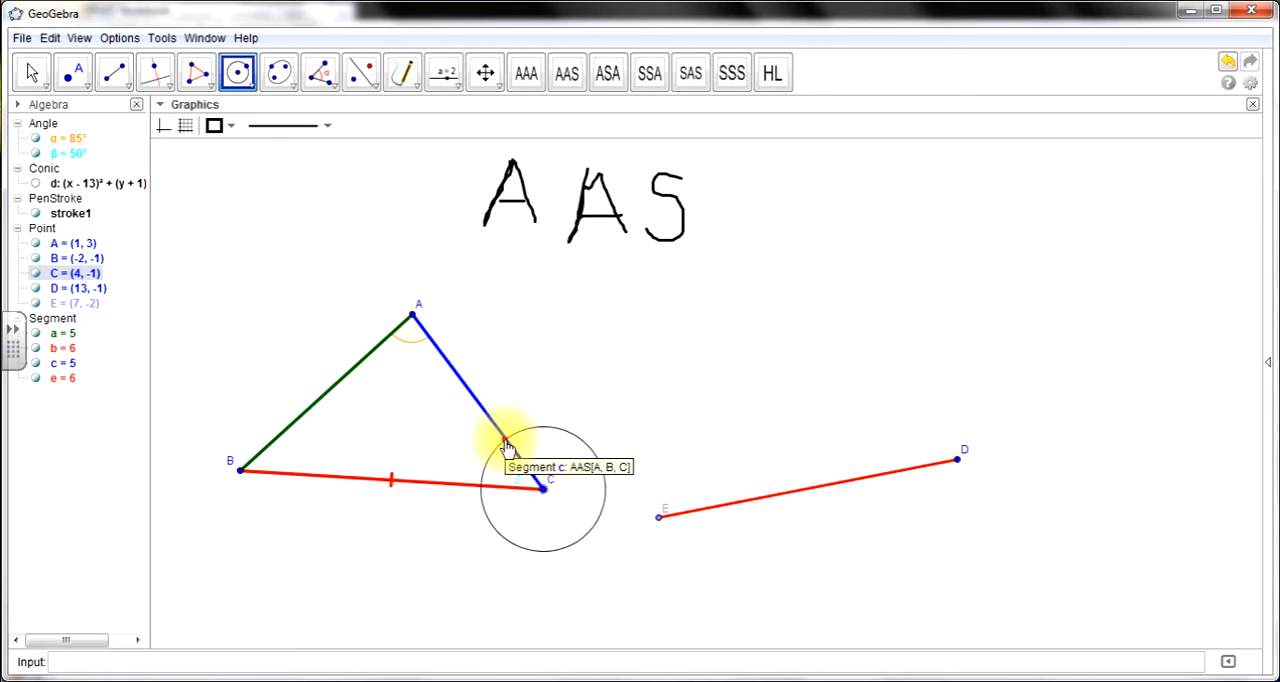
click(505, 440)
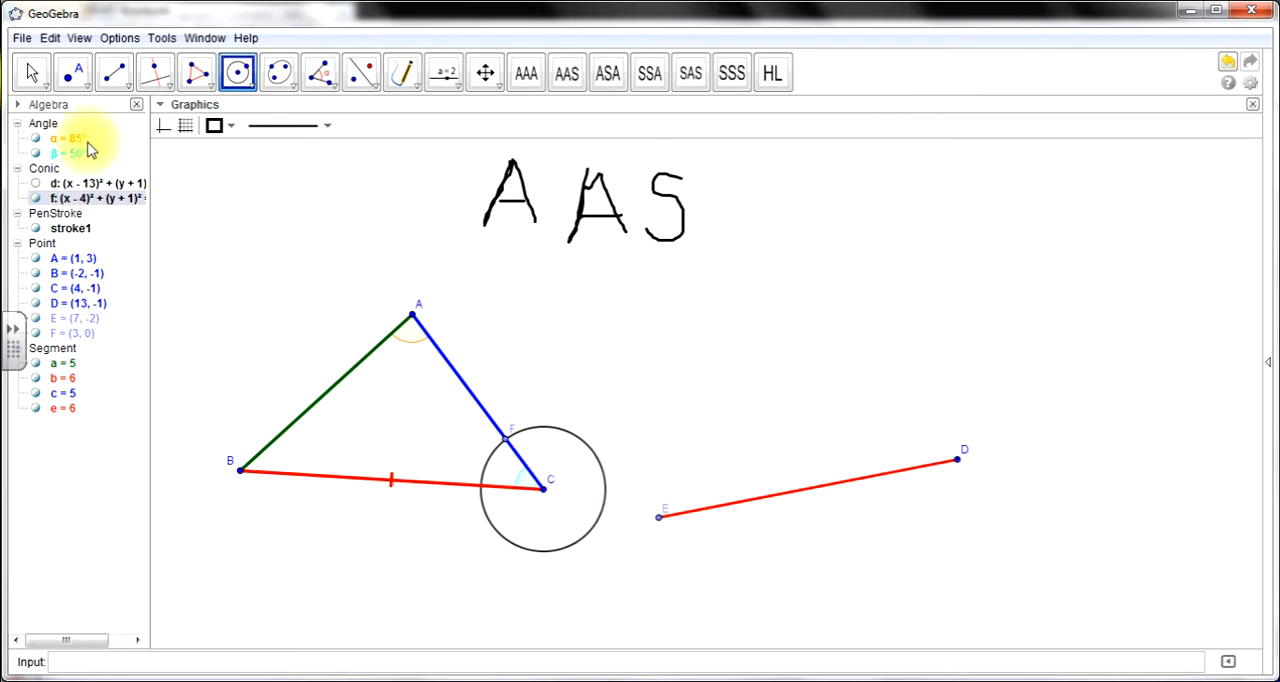
- Draw a segment from the intersection of the circle around C with side BC to point F on side AC
click(119, 68)
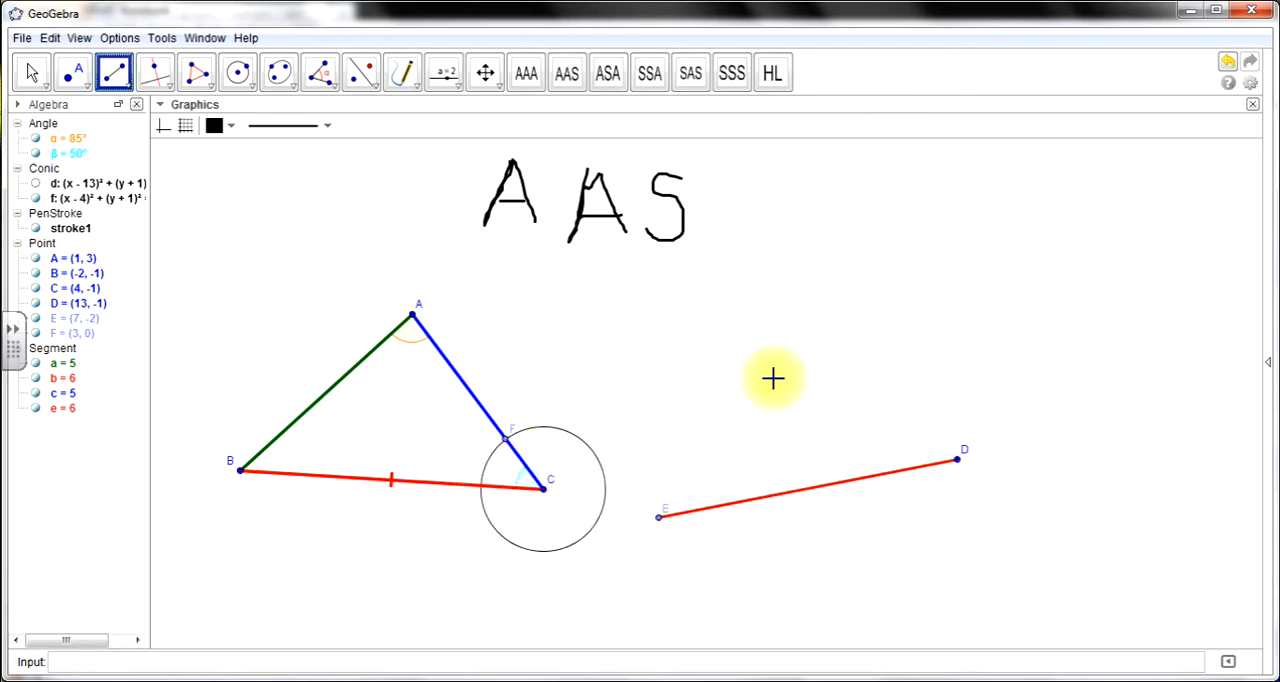
click(479, 485)
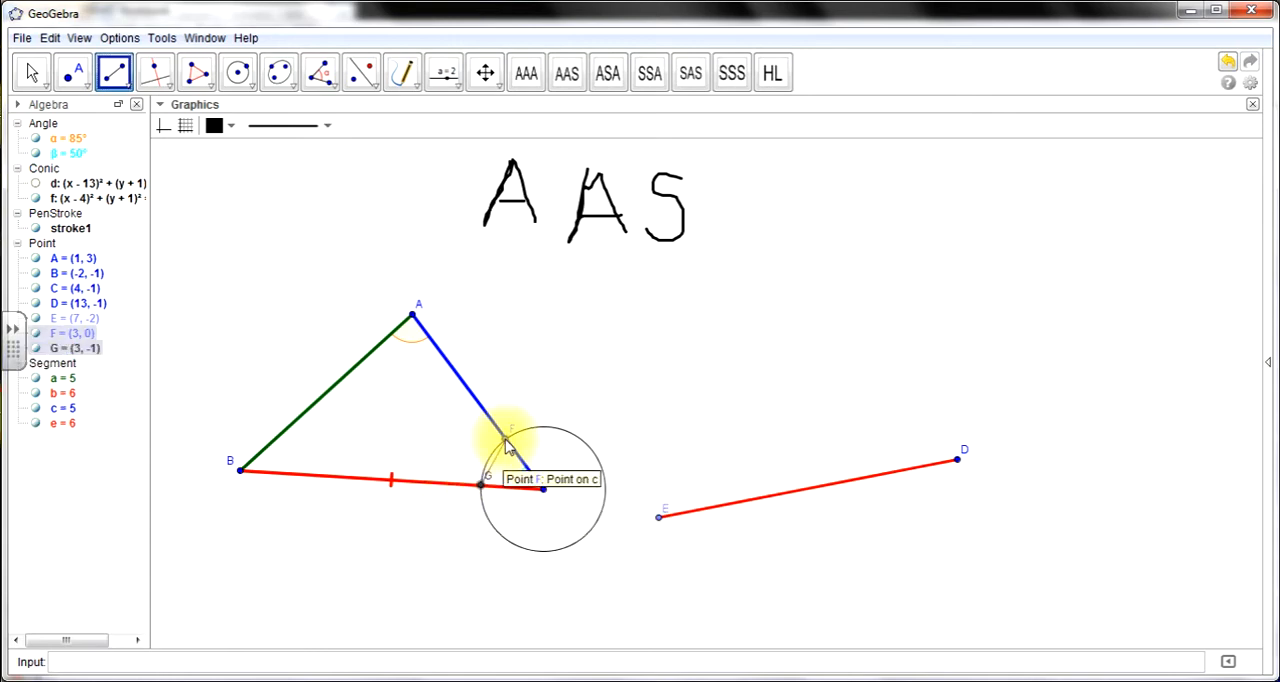
click(502, 442)
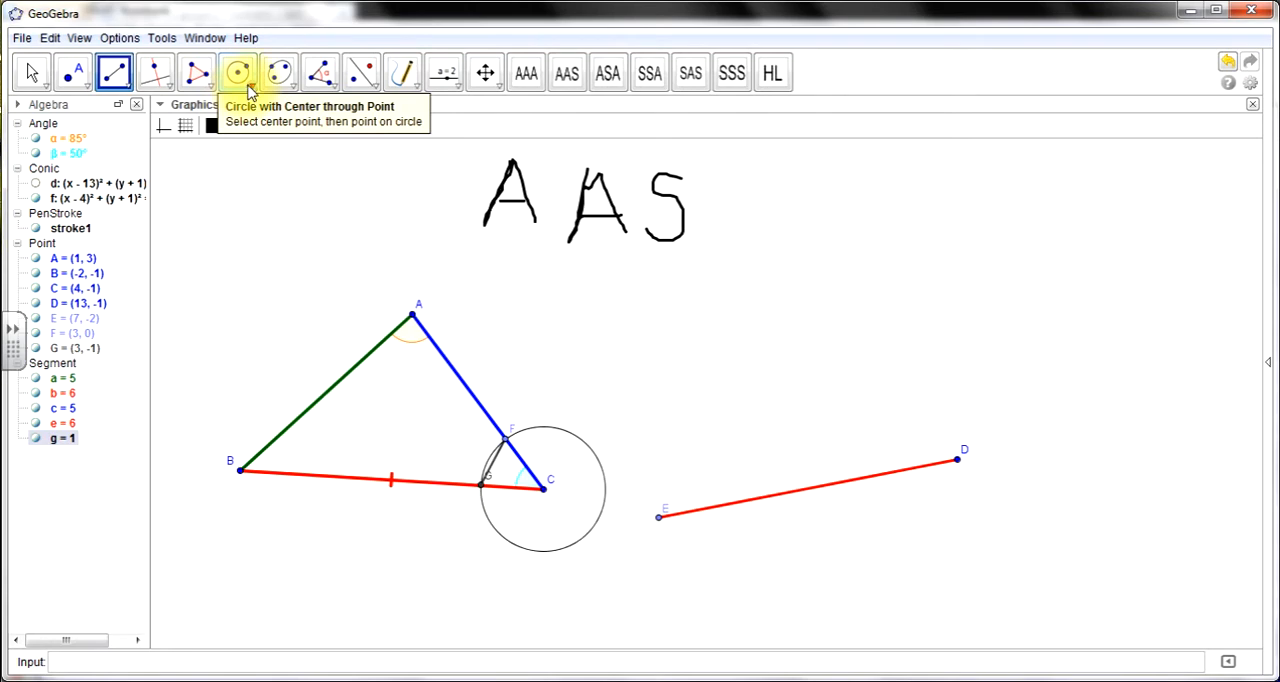
- Construct a circle centred at D with radius CF, using Circle with Center and Radius
click(250, 92)
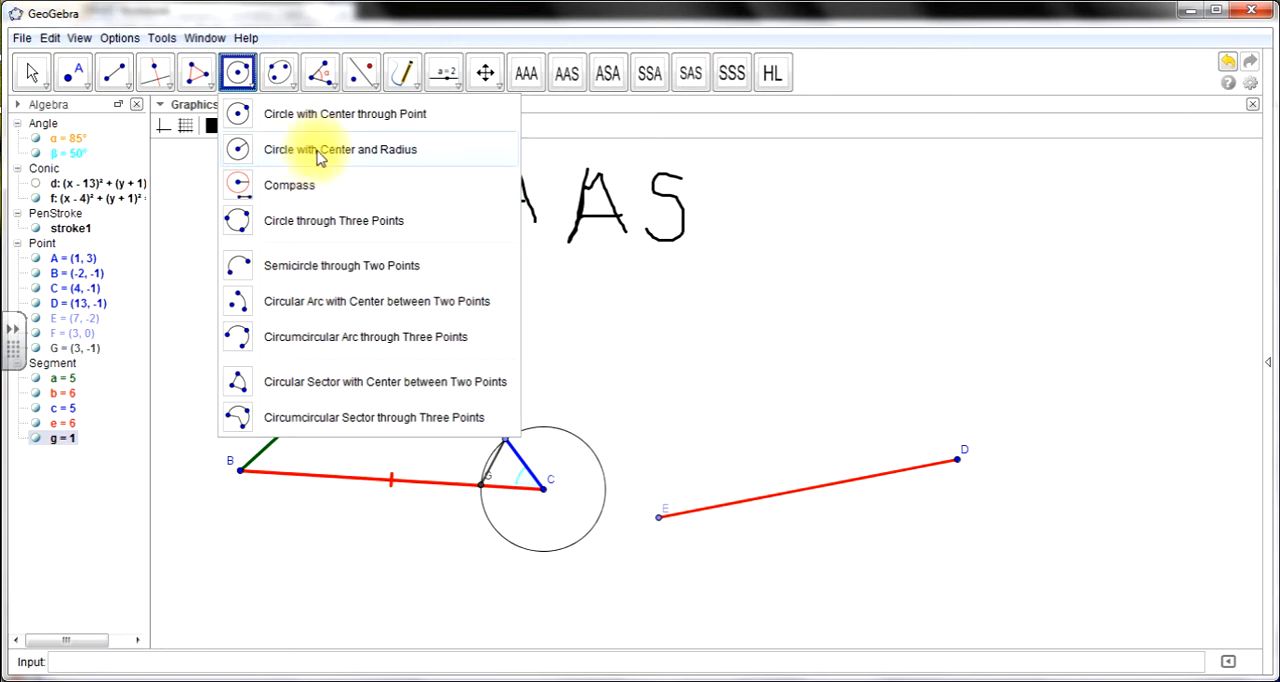
click(316, 149)
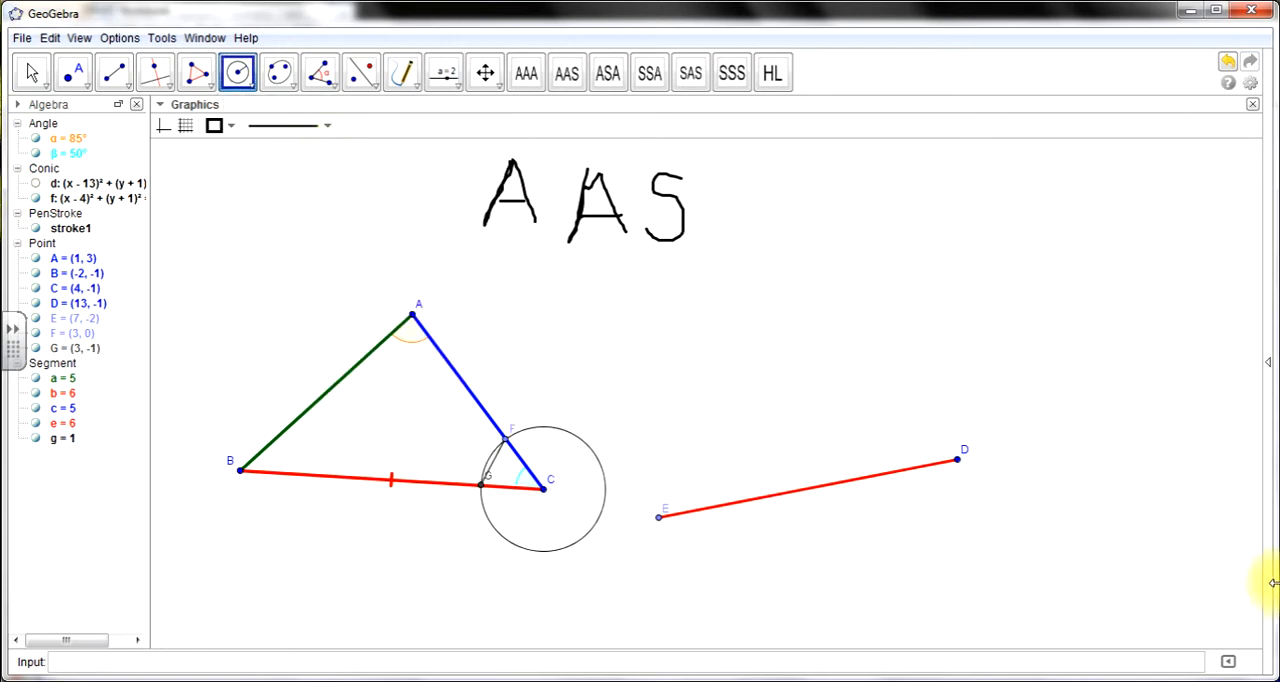
click(955, 457)
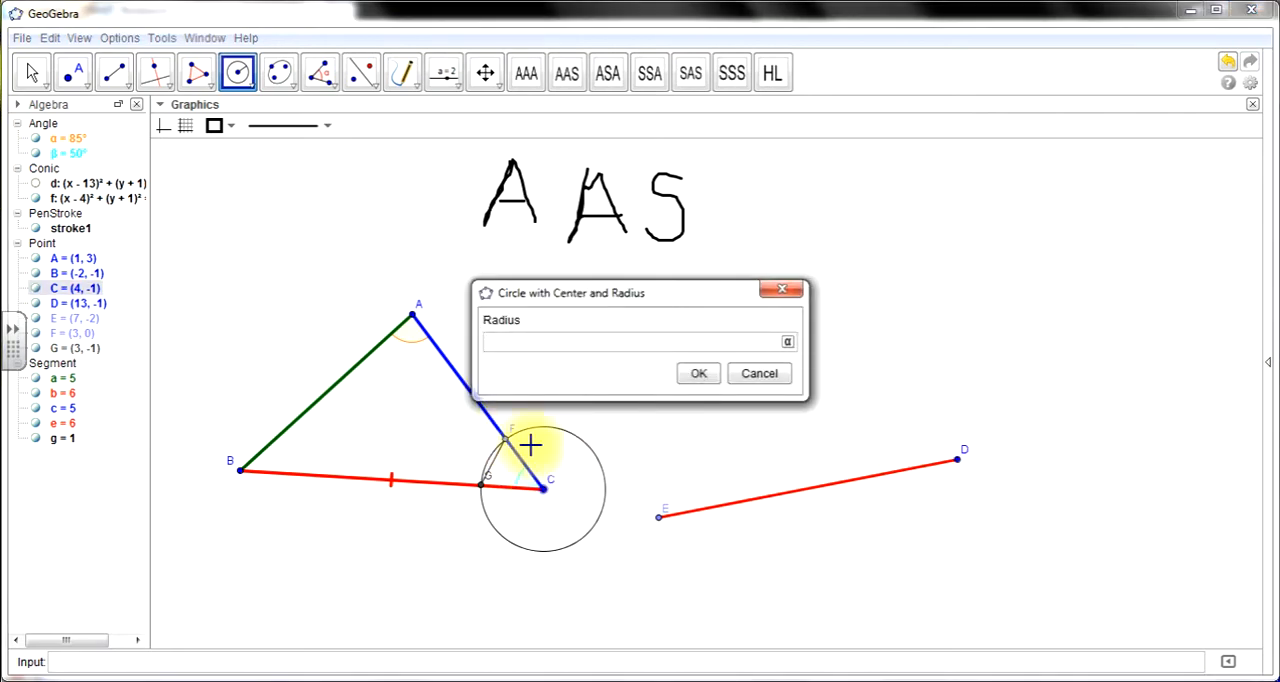
text(CF)
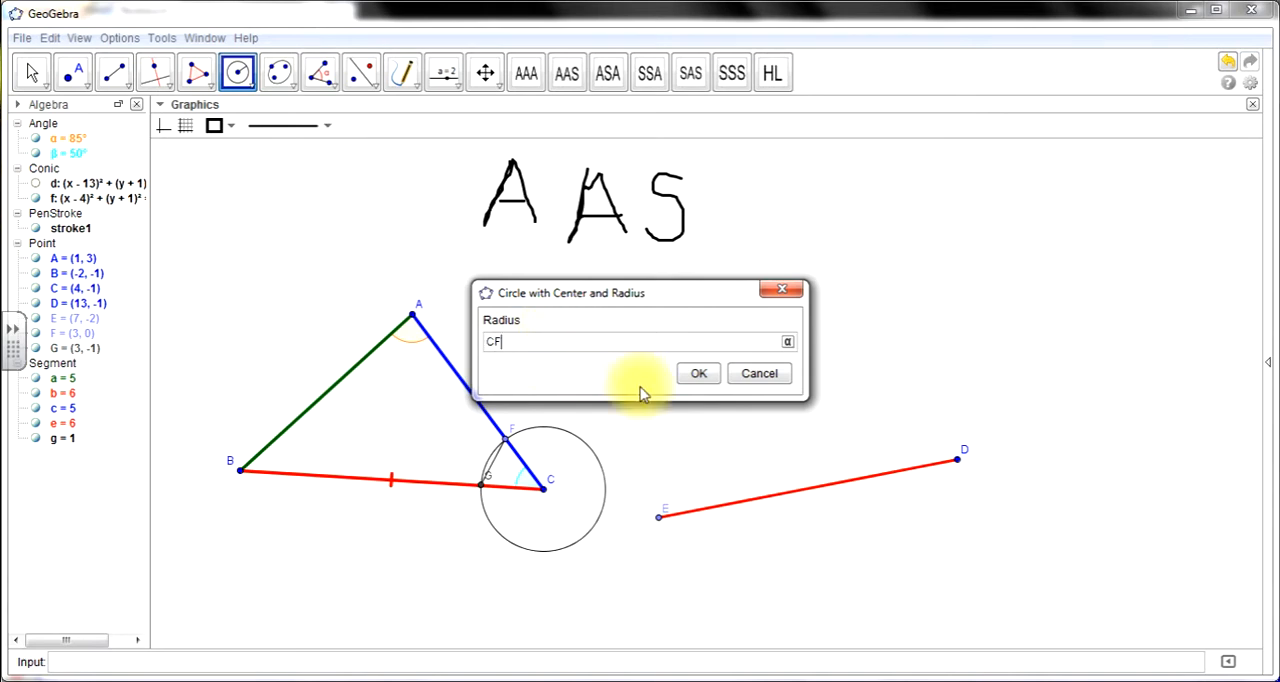
click(698, 370)
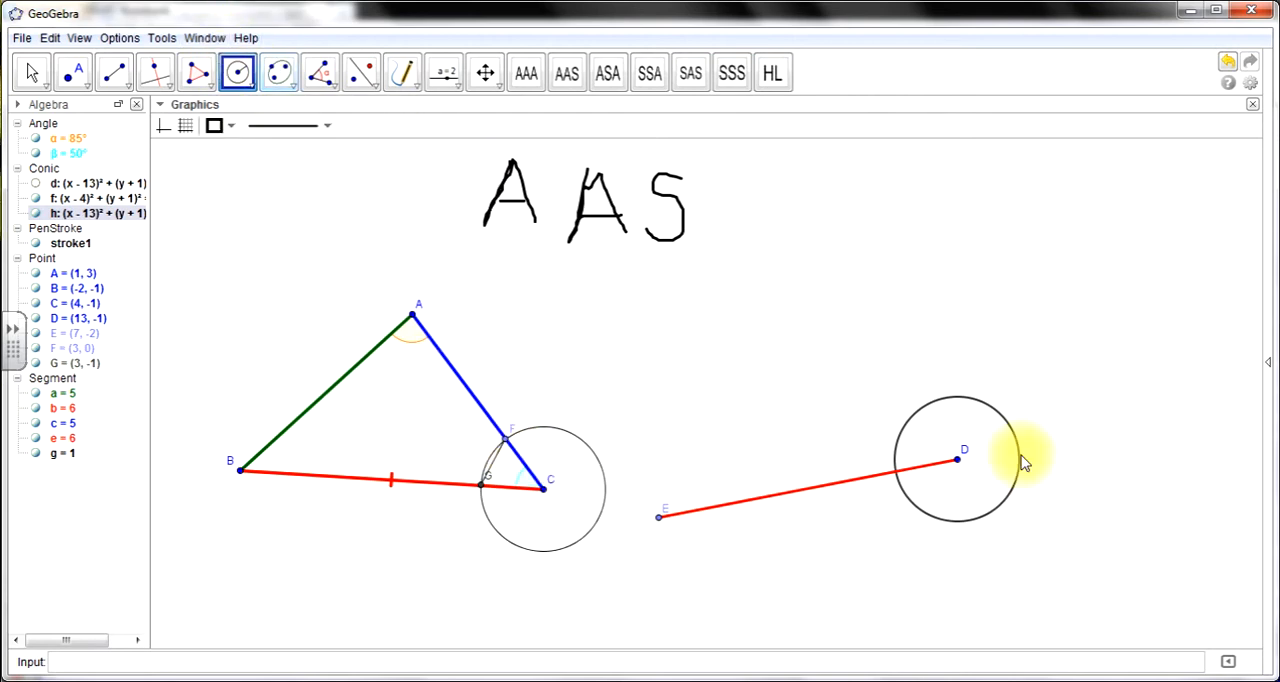
- Construct a circle of radius FG centred where circle D crosses segment DE, and mark the upper intersection of the two circles
click(896, 473)
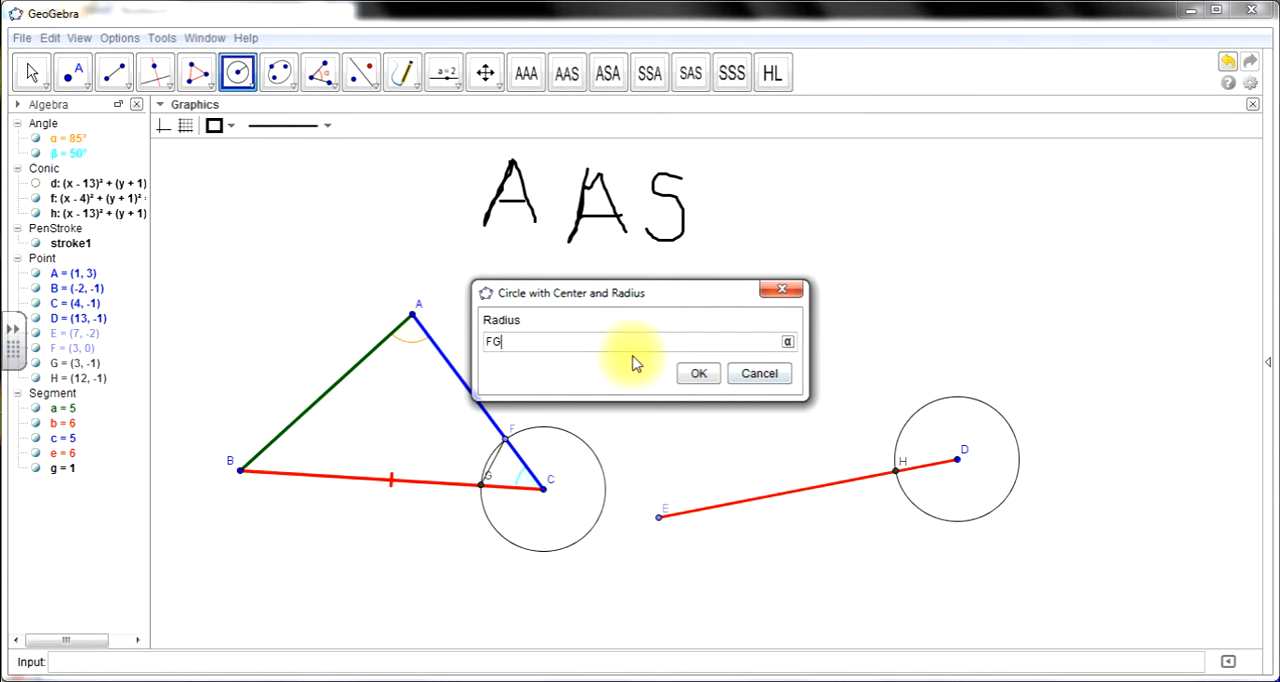
click(697, 373)
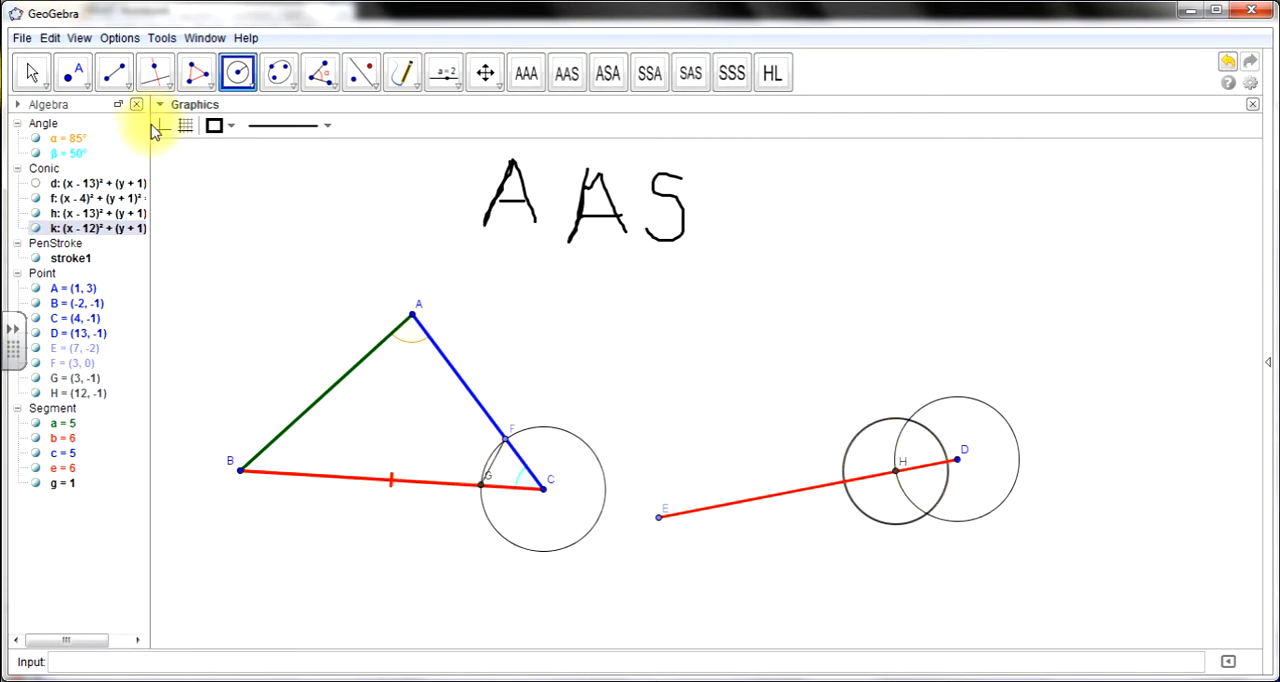
click(73, 73)
click(908, 421)
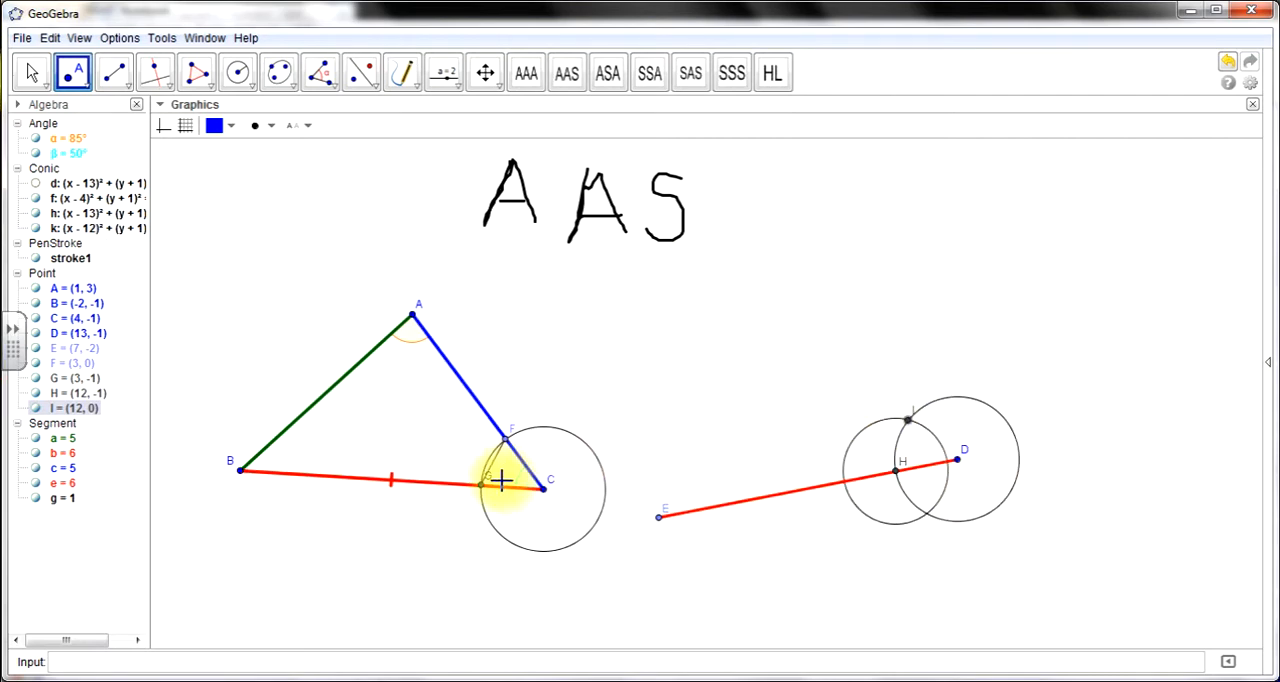
- Draw a ray from D through the upper intersection point I of the two circles
click(115, 72)
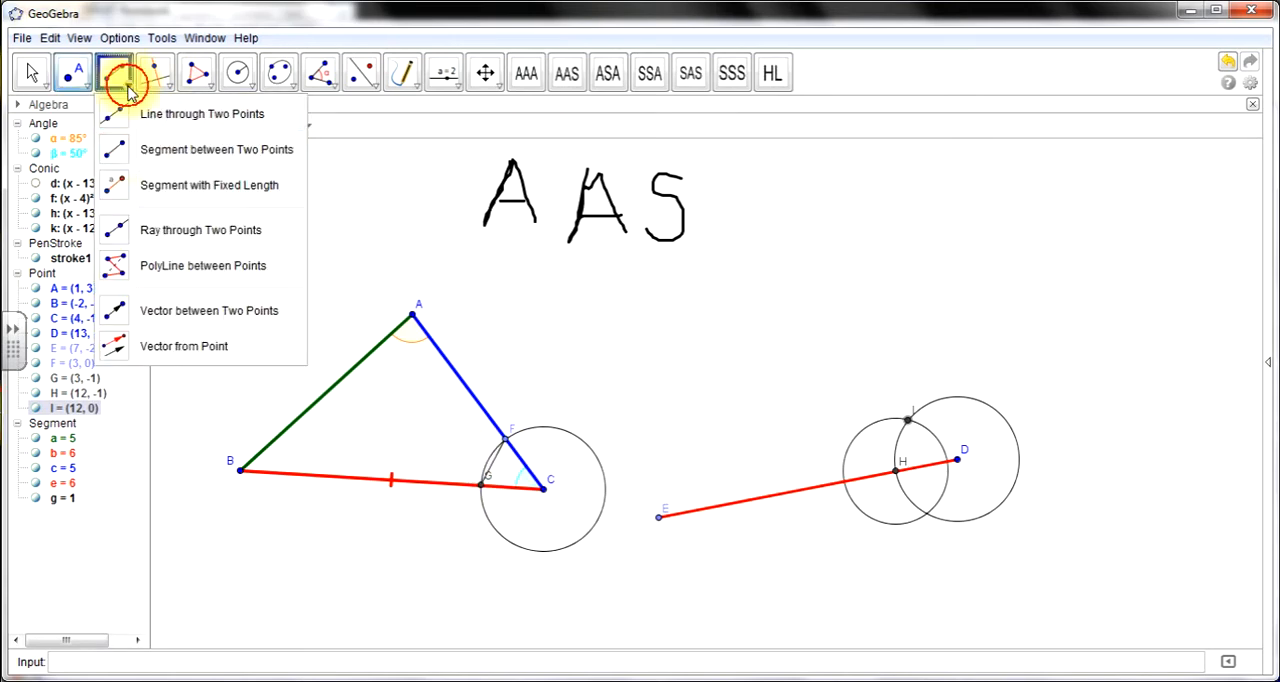
click(166, 231)
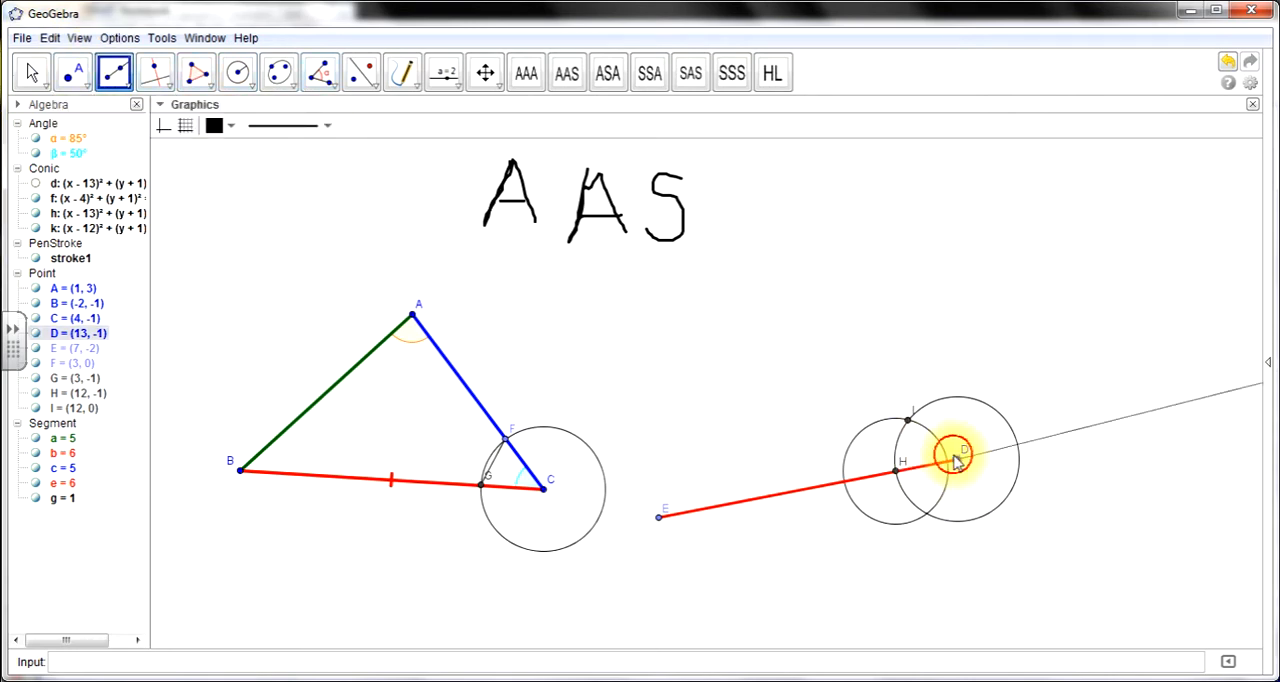
click(907, 419)
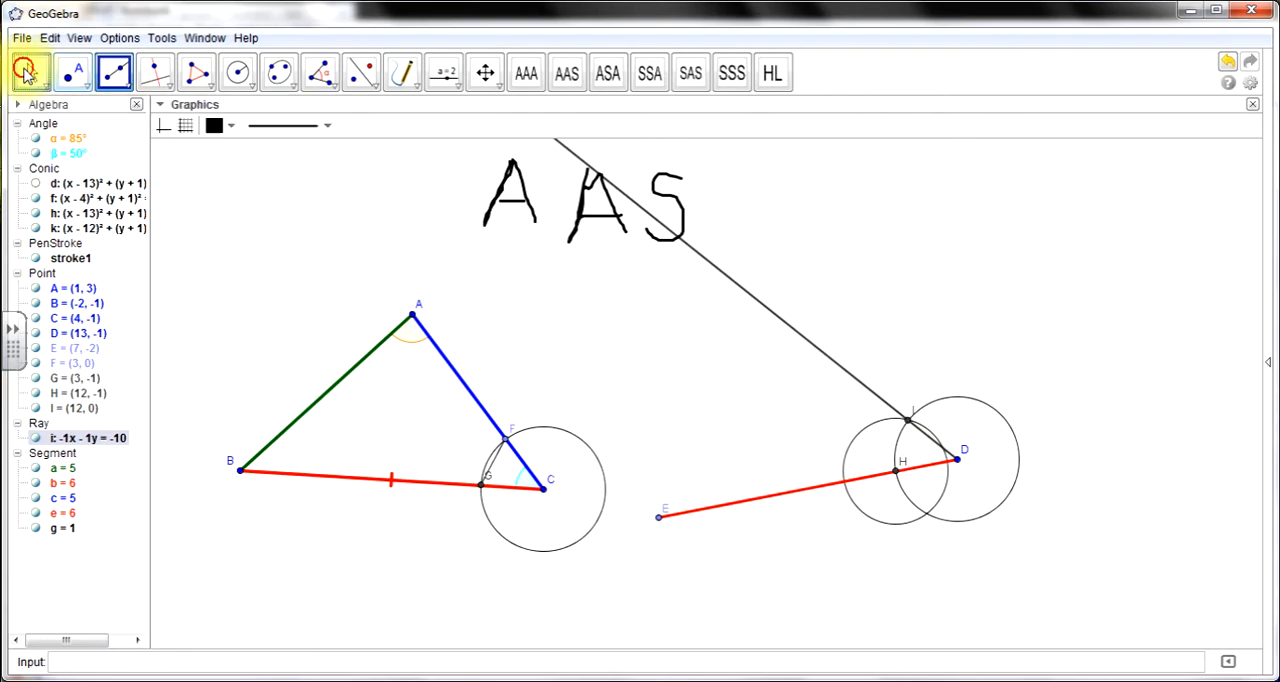
- Move vertex C to about (7, -1) and hide the construction circles centred at C, D and H
click(30, 72)
drag(545, 497, 680, 492)
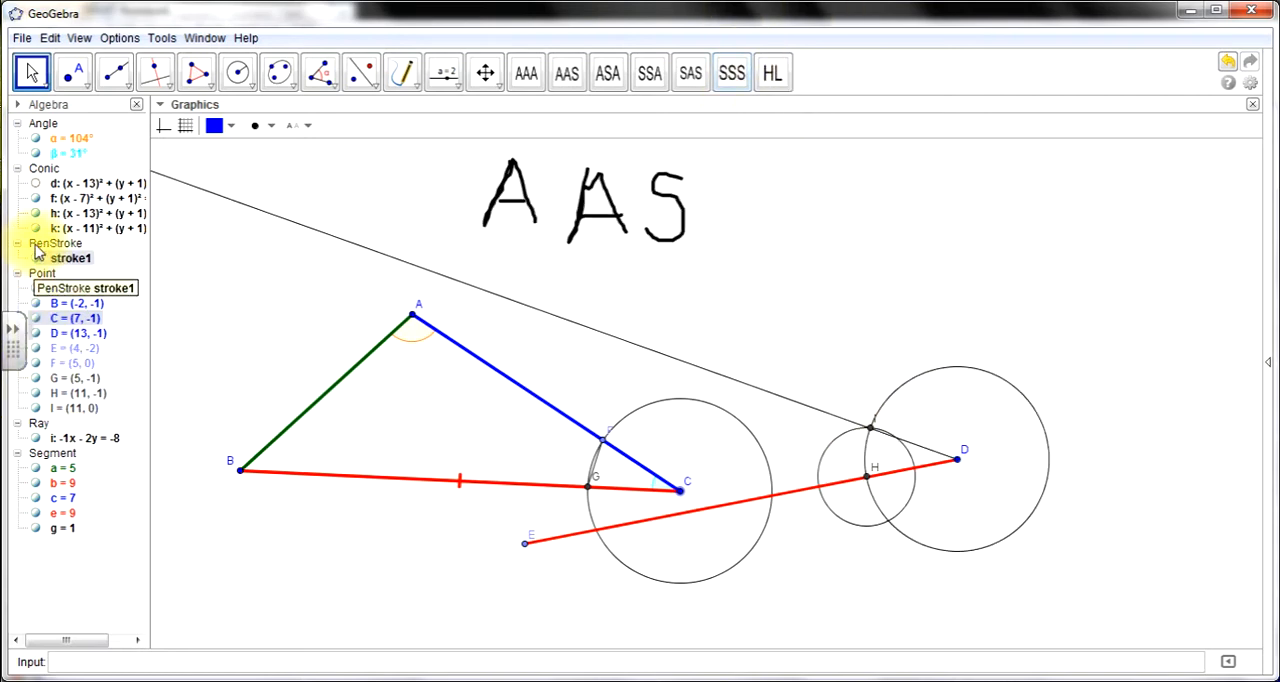
click(36, 198)
click(36, 213)
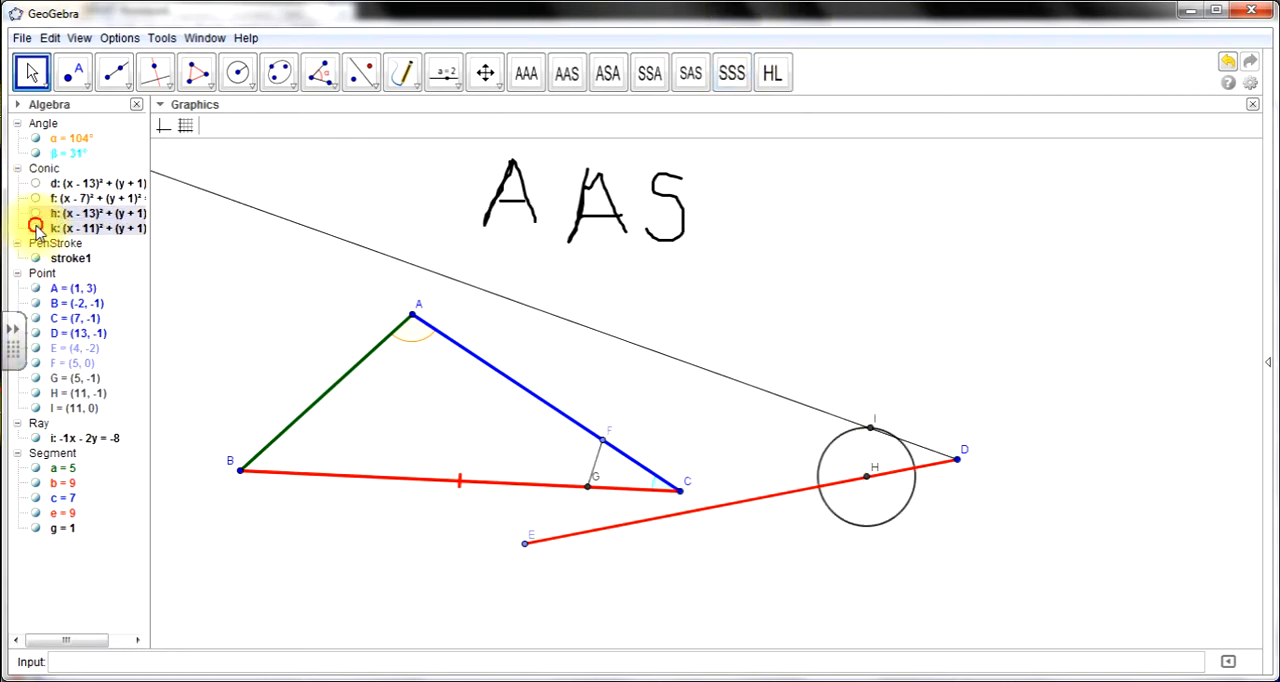
click(36, 228)
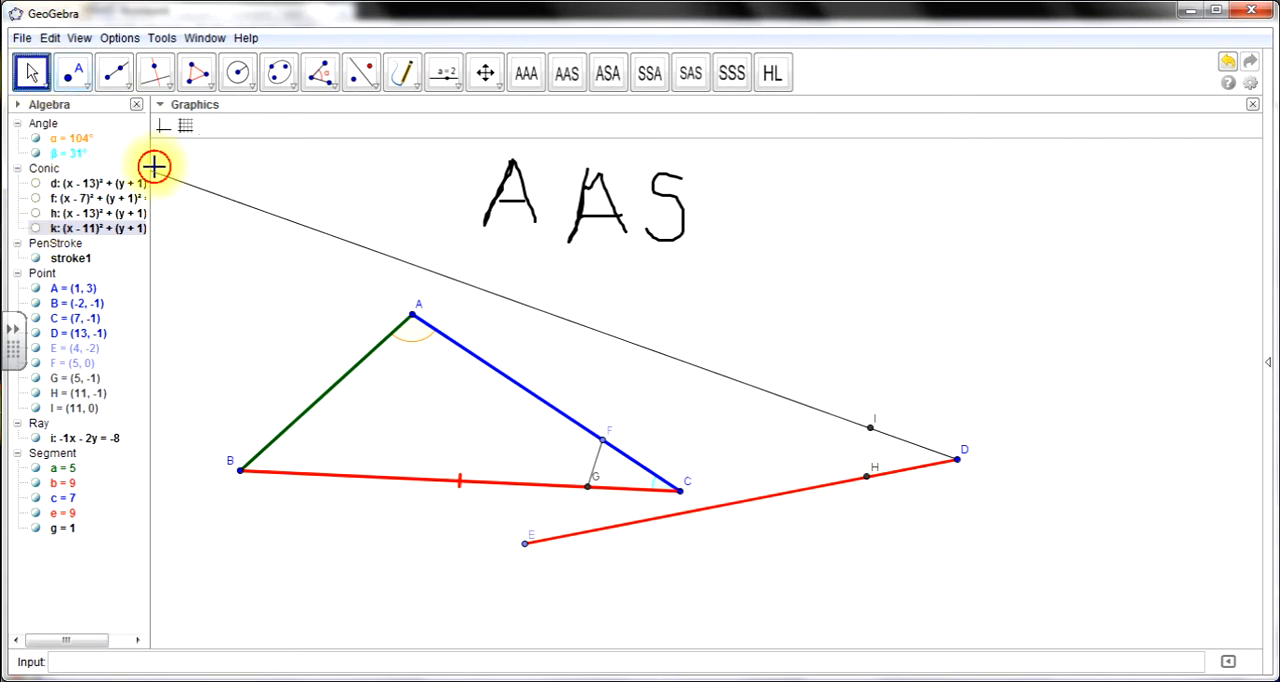
- Colour the ray from D blue and increase its line thickness
click(297, 224)
click(222, 125)
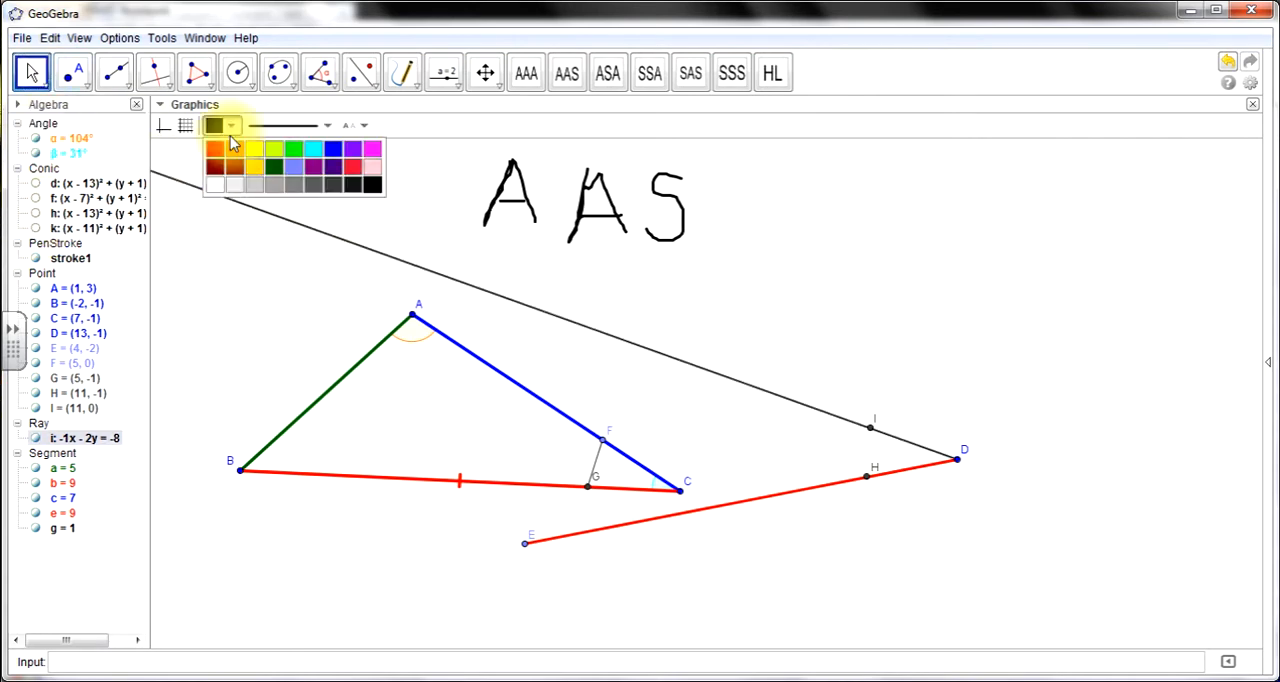
click(330, 137)
click(320, 127)
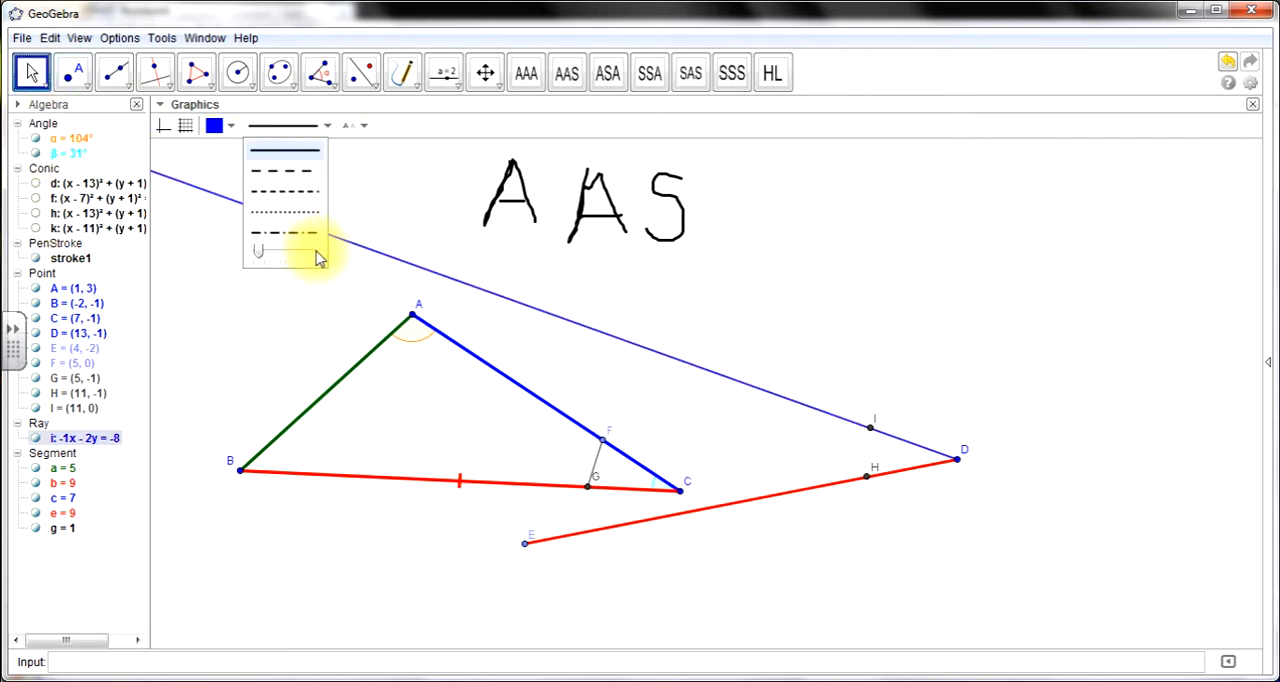
click(320, 252)
- Move D to about (16, -1) and shift triangle ABC so C lies on D, with B at about (6, -1) making BC horizontal
click(32, 70)
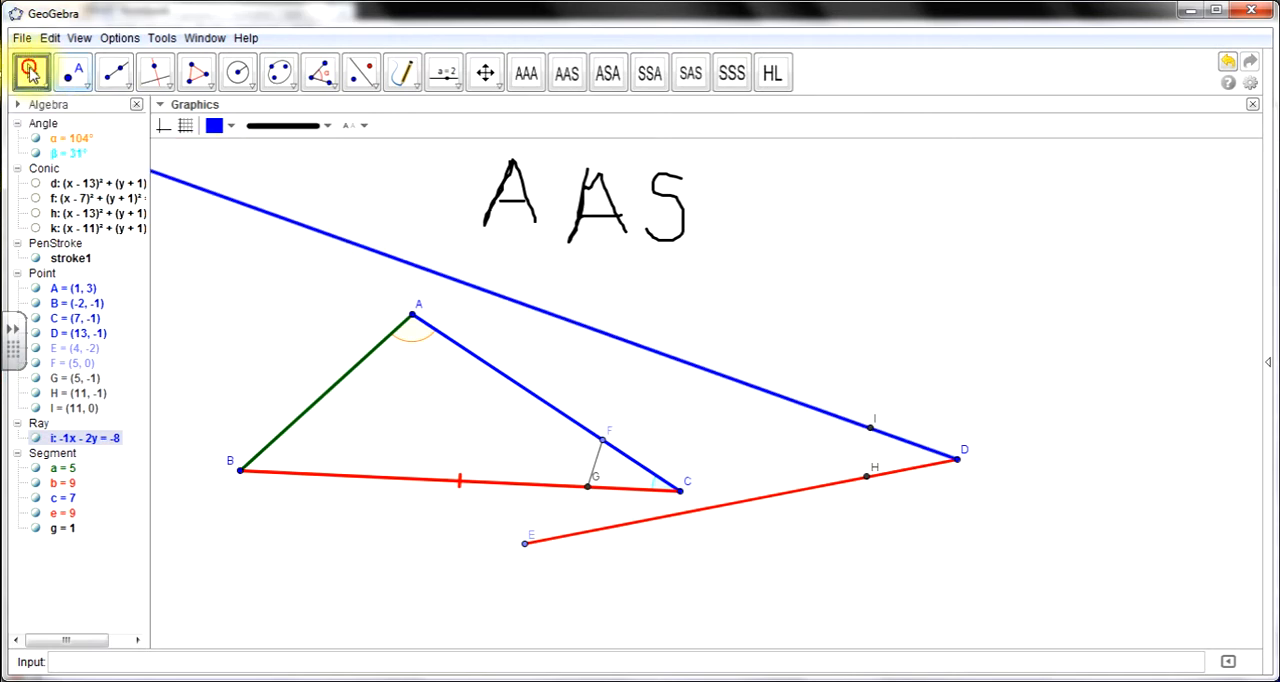
drag(958, 460, 1079, 488)
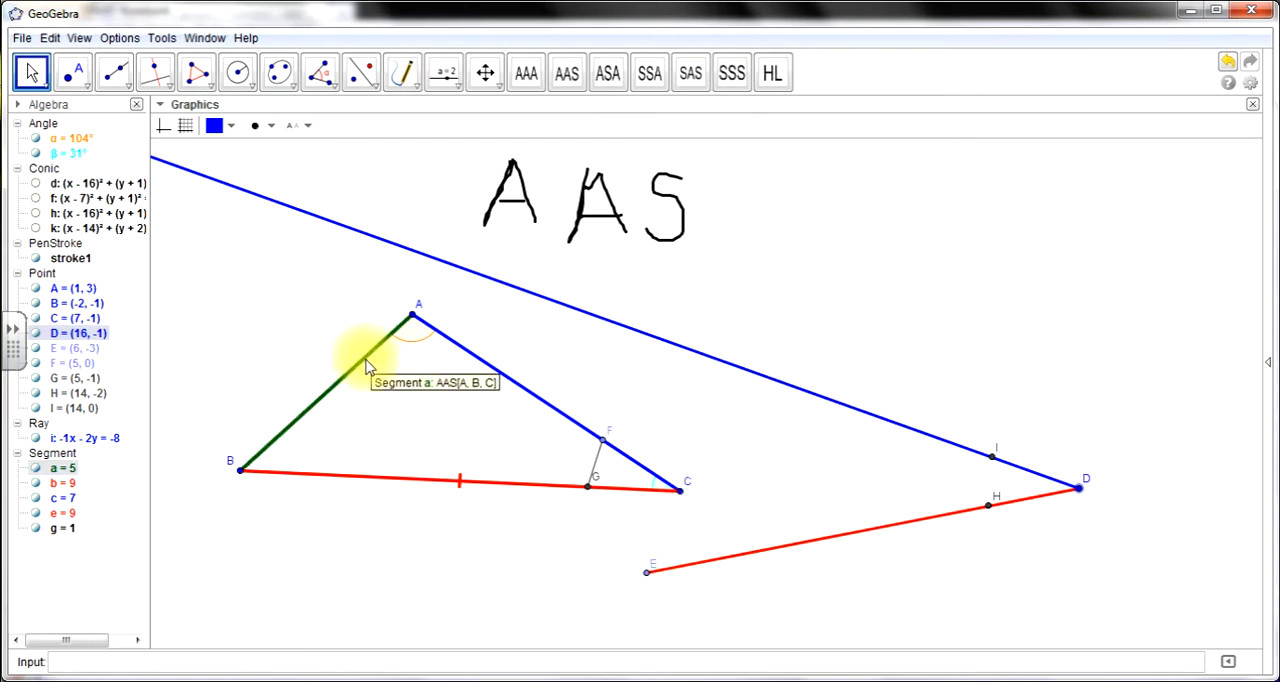
drag(366, 364, 613, 427)
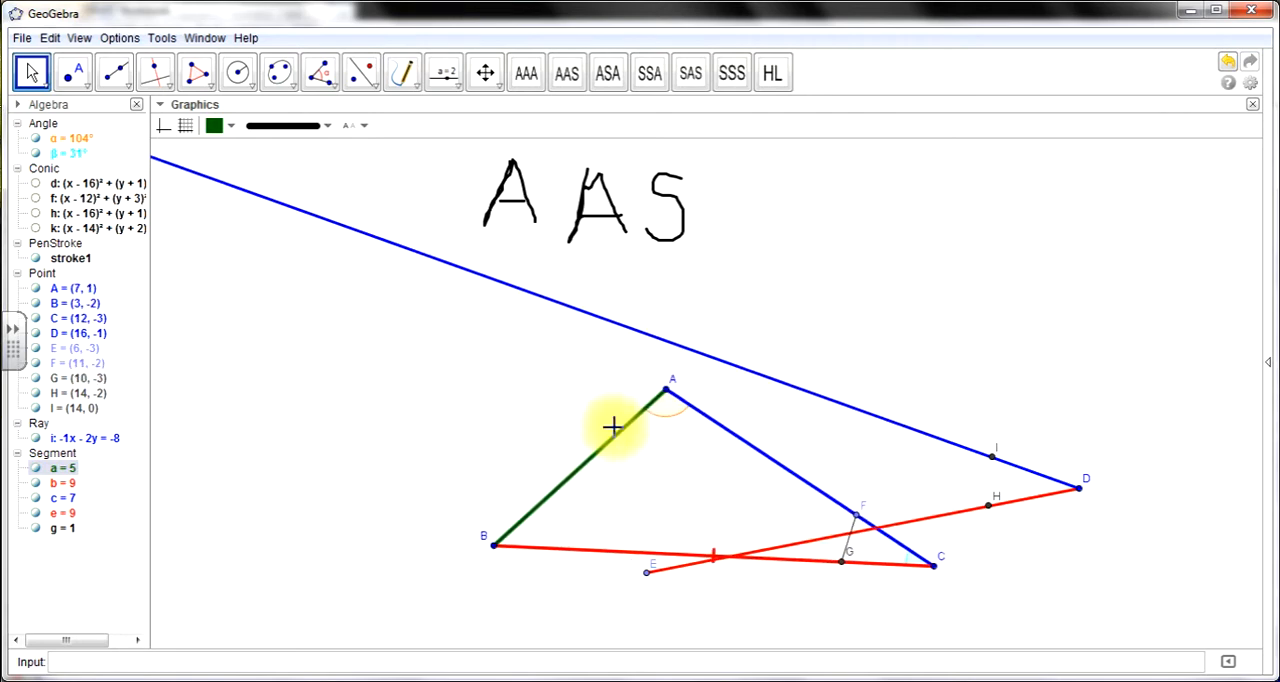
click(637, 426)
drag(795, 481, 938, 402)
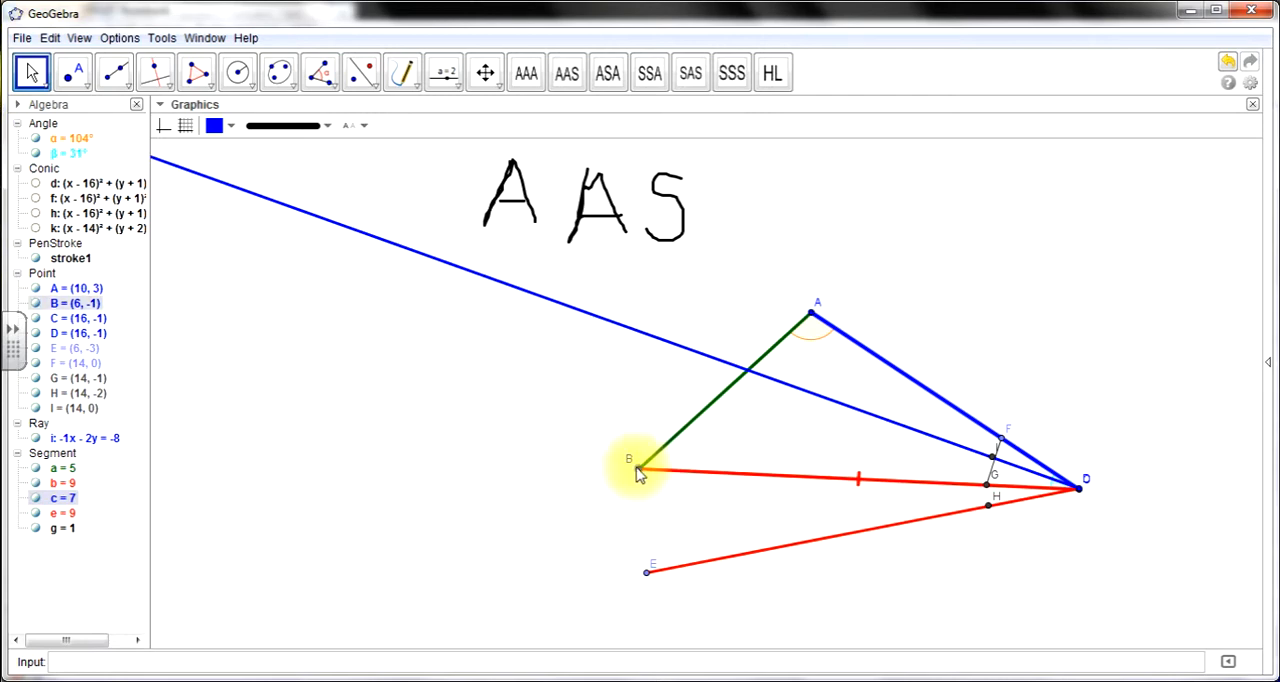
drag(639, 473, 638, 510)
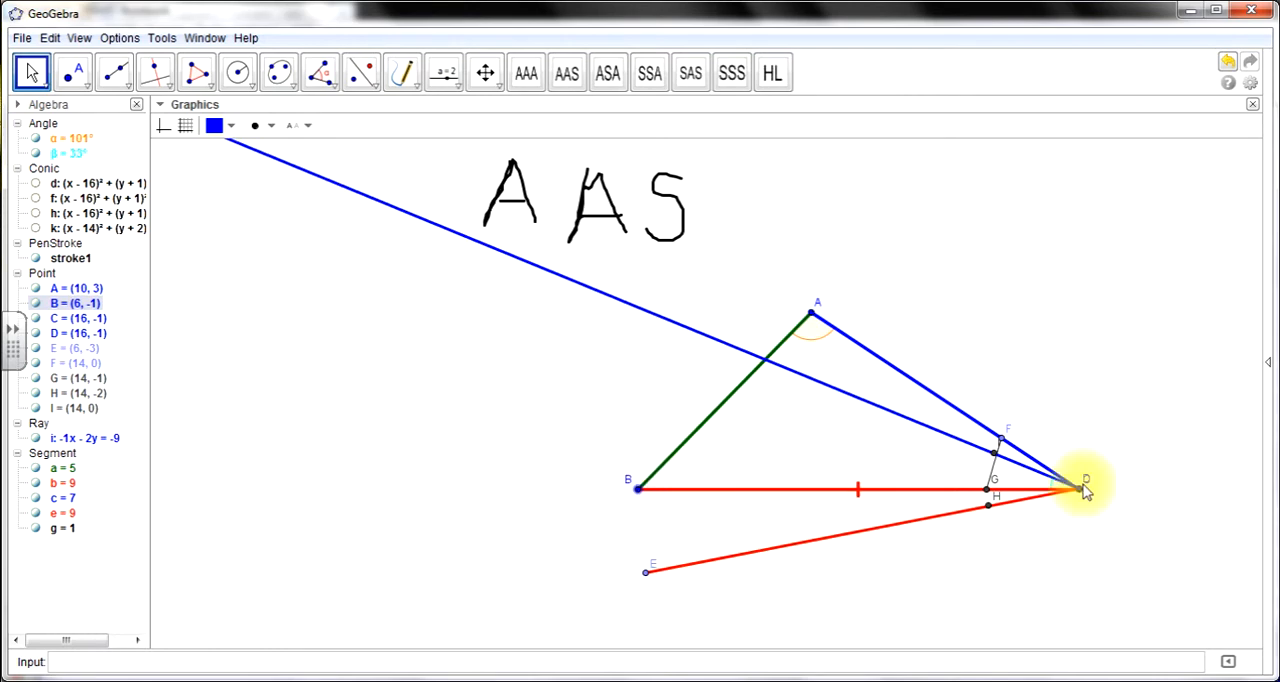
- Move D with its attached segment and ray off vertex C to about (9, -1)
drag(1081, 490, 743, 349)
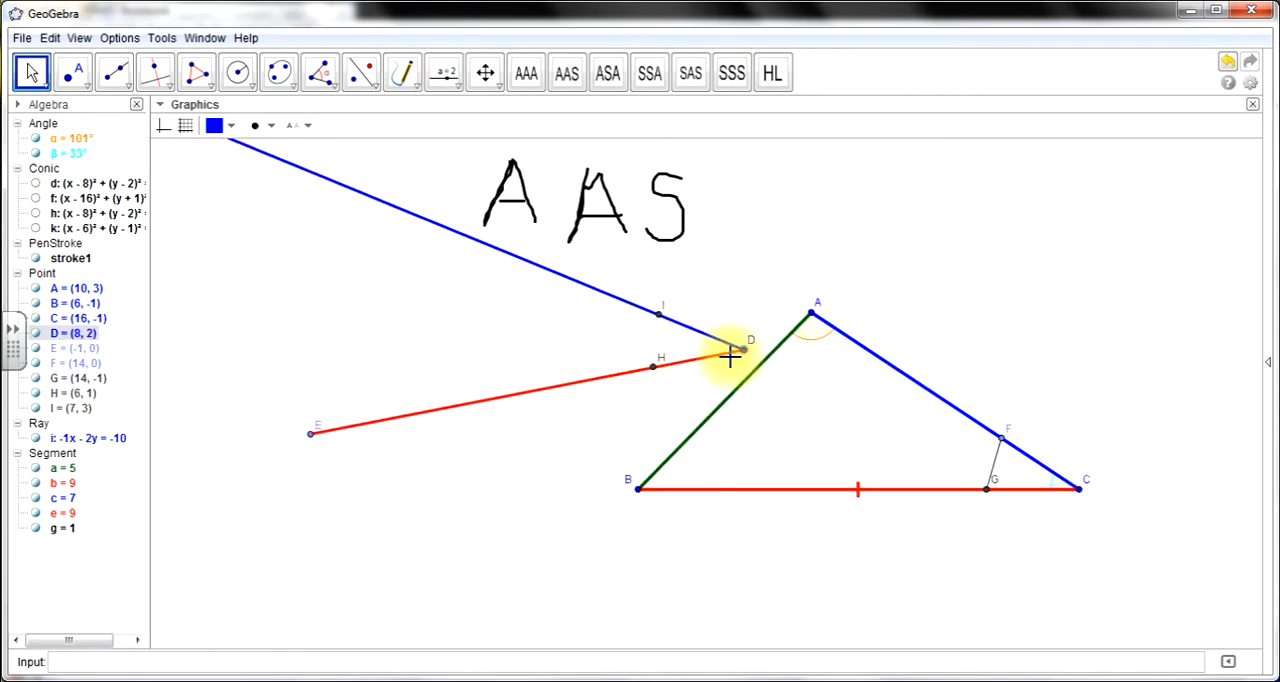
click(584, 287)
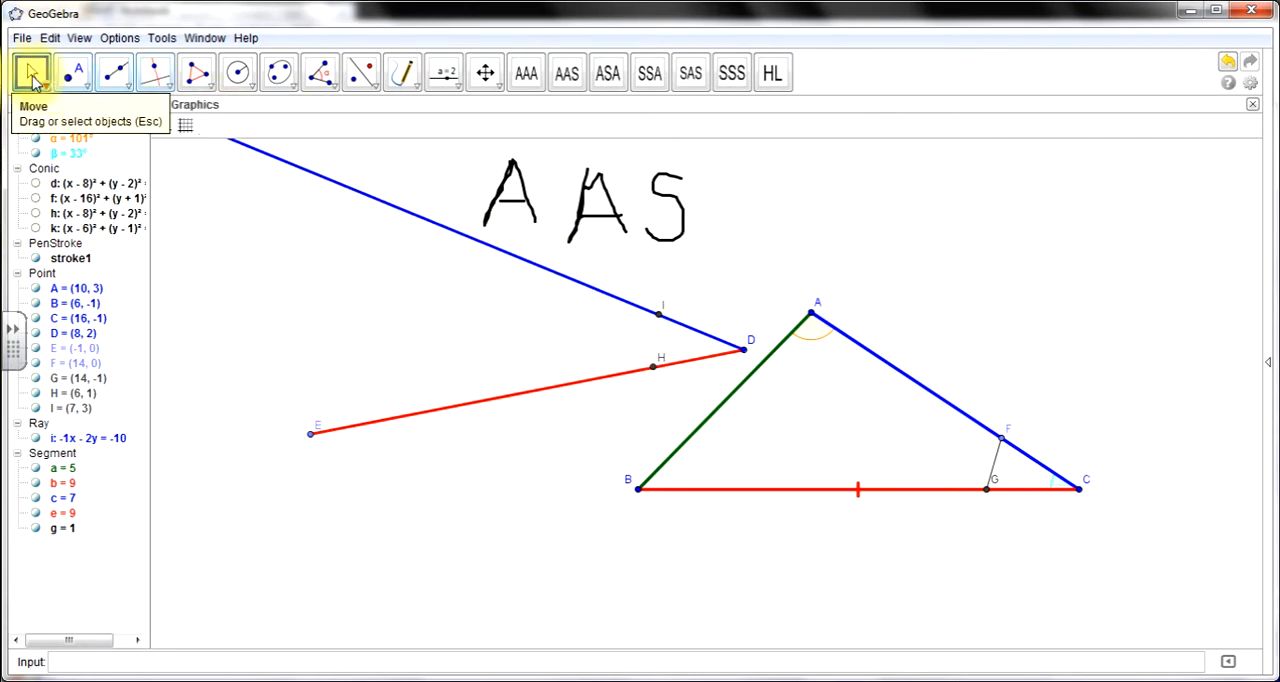
drag(748, 355, 788, 488)
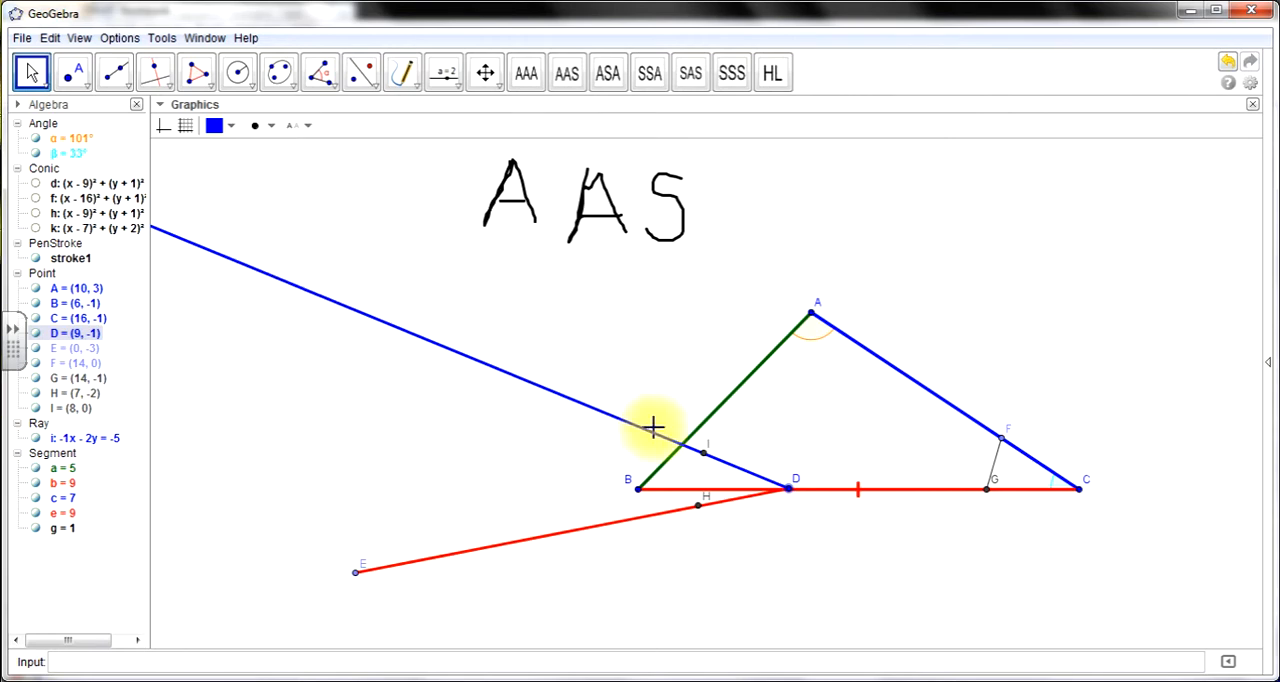
- Place a point on the blue ray and slide it along to about (2, 2)
click(73, 72)
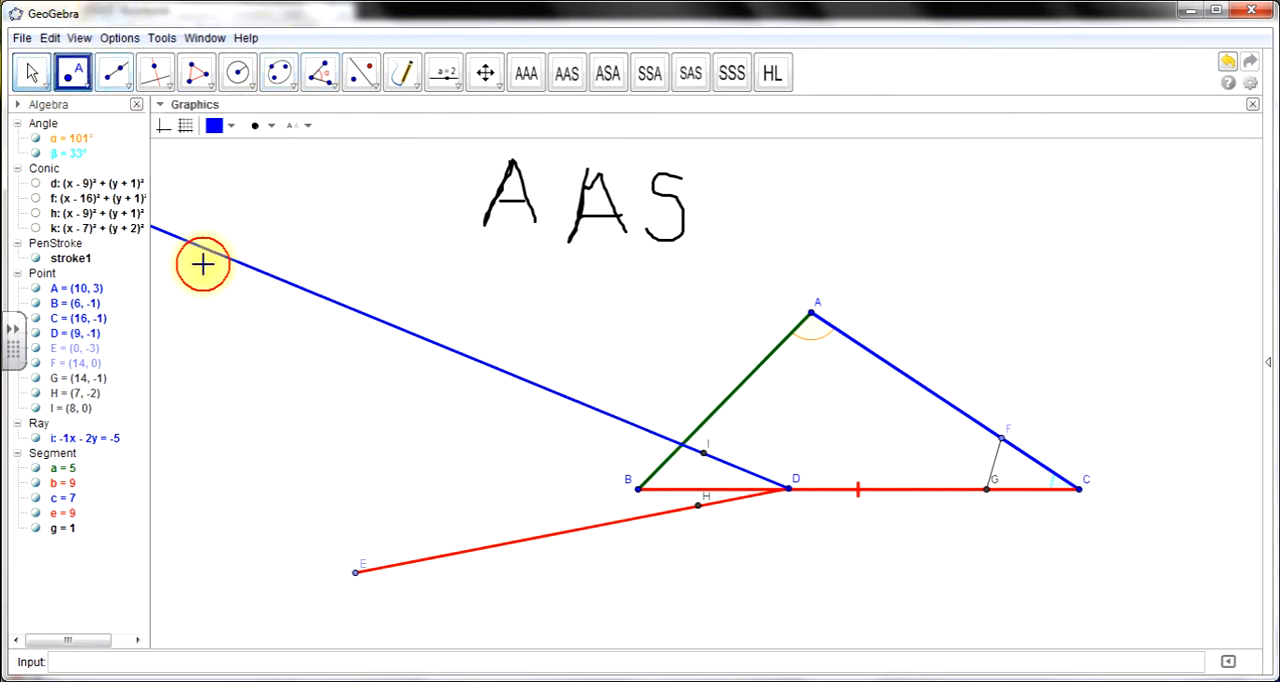
click(407, 331)
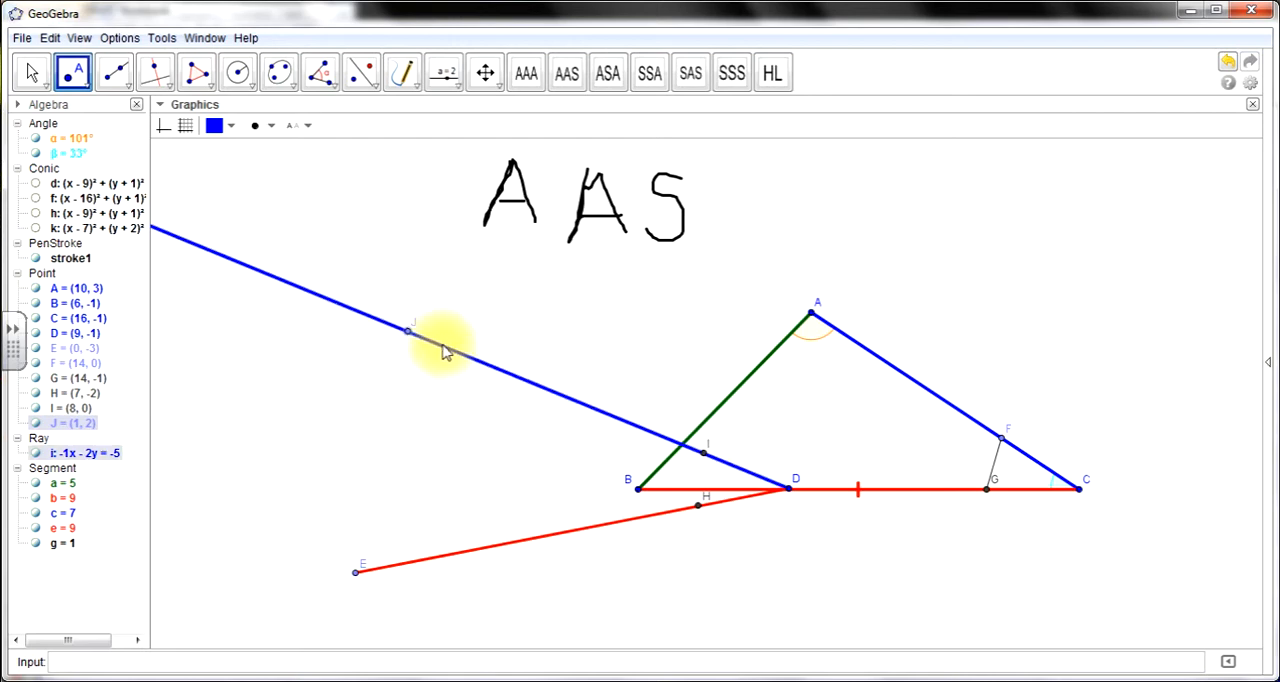
click(33, 72)
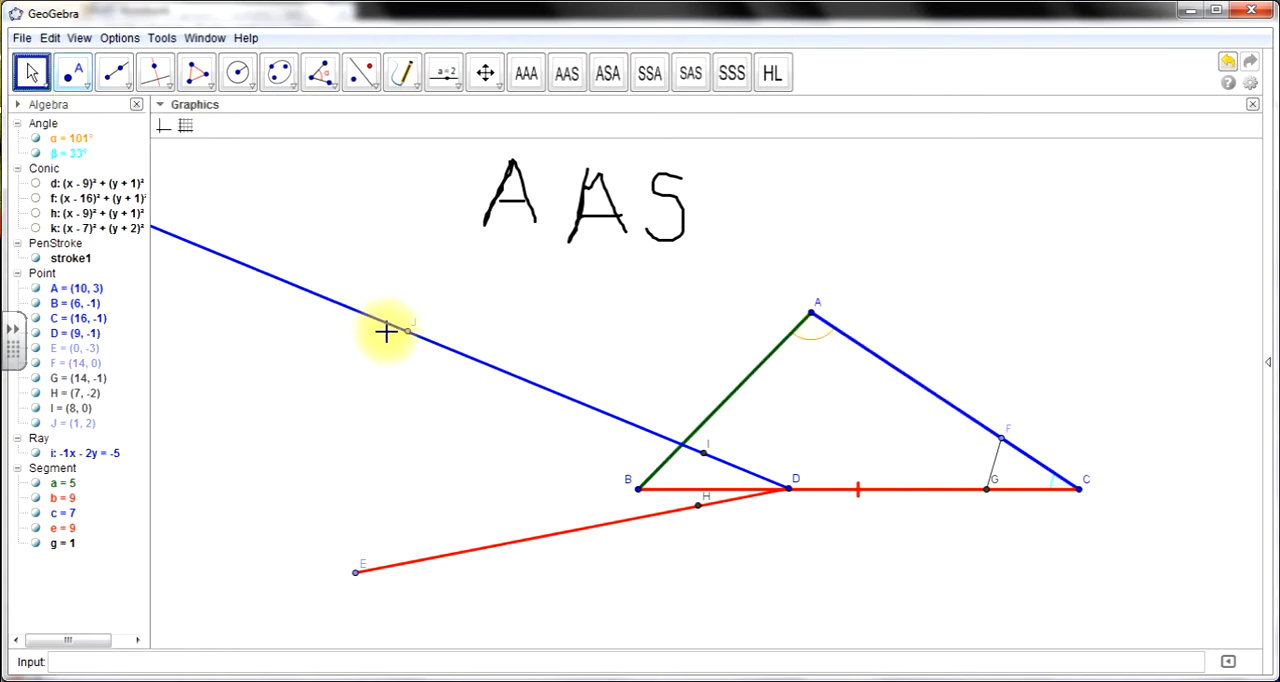
click(410, 336)
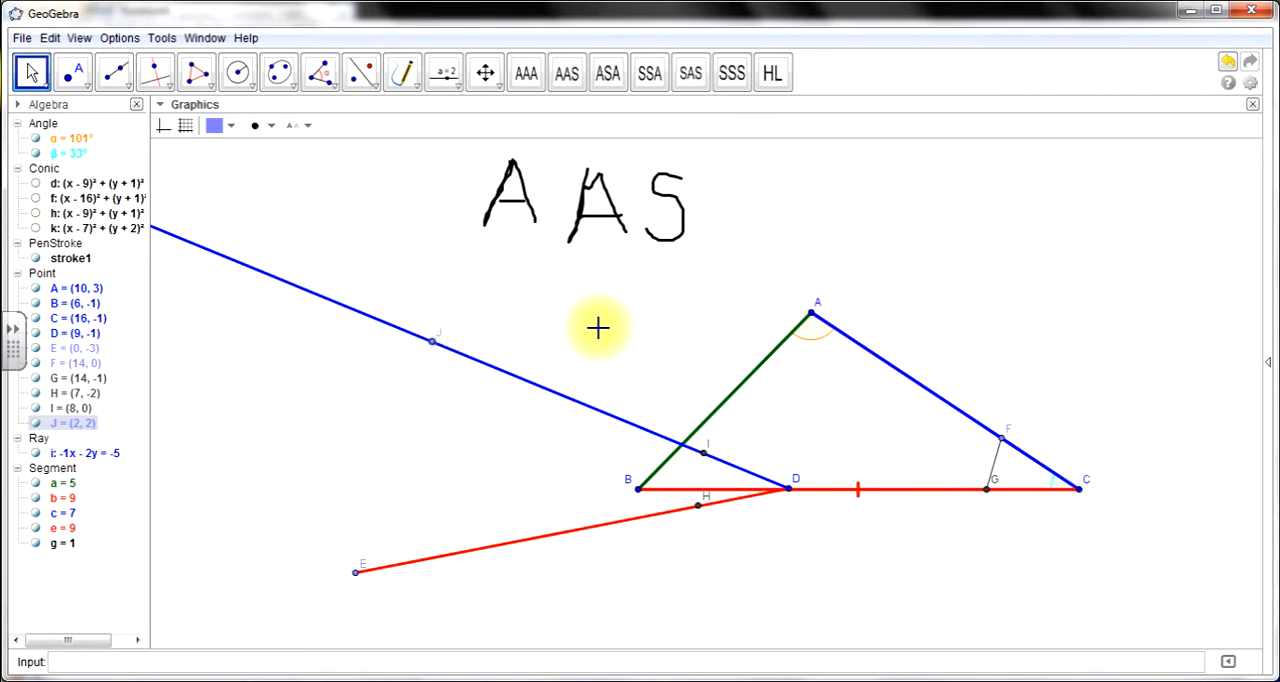
- Construct a circle centred at A through a point on side AC at about (11, 2), using Circle with Center through Point
click(237, 73)
click(302, 121)
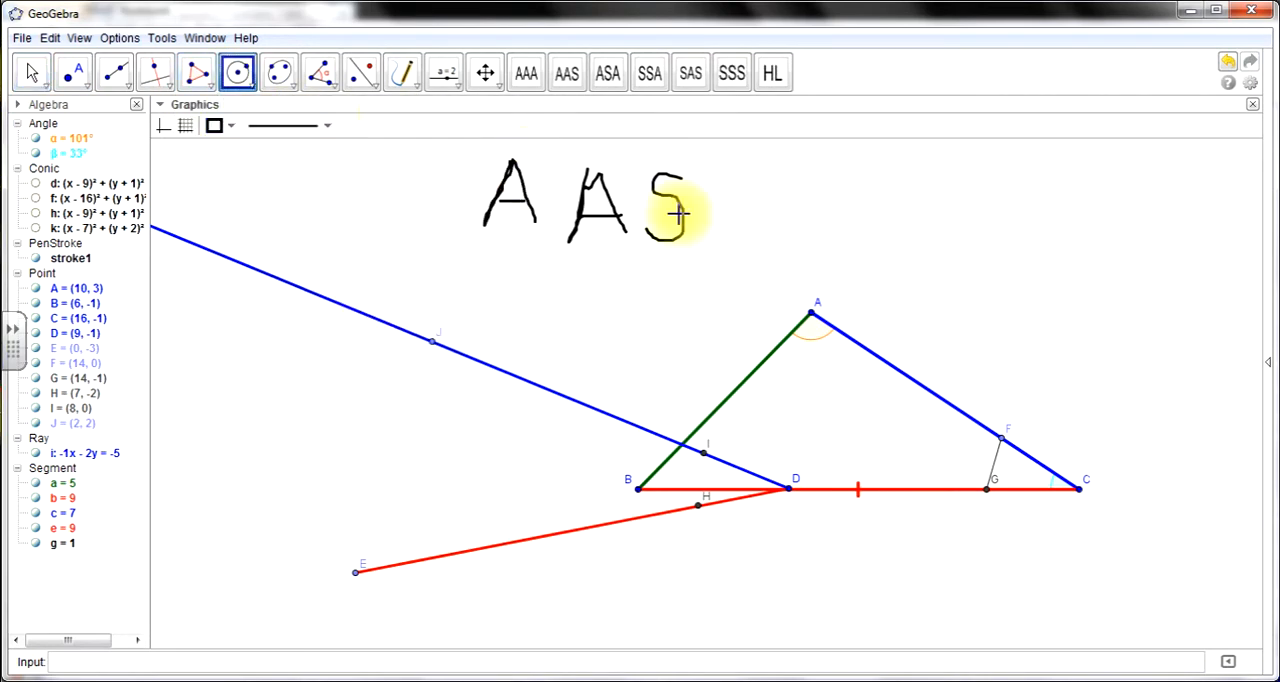
click(812, 316)
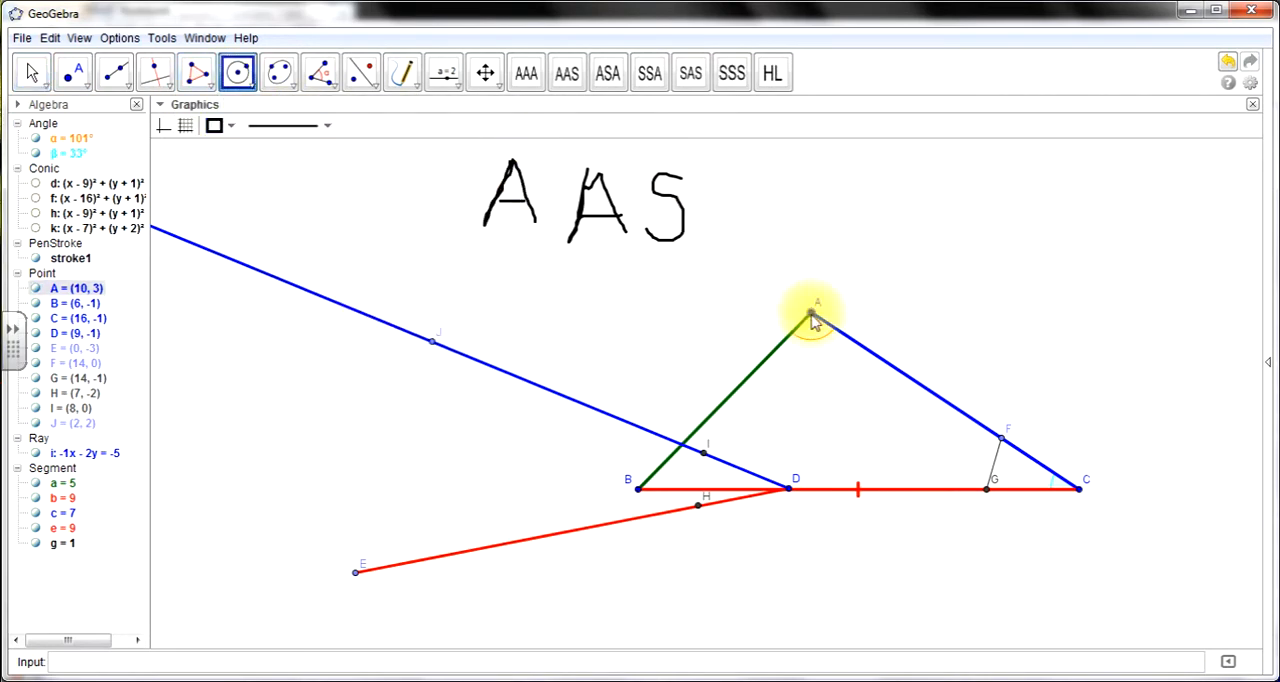
click(857, 345)
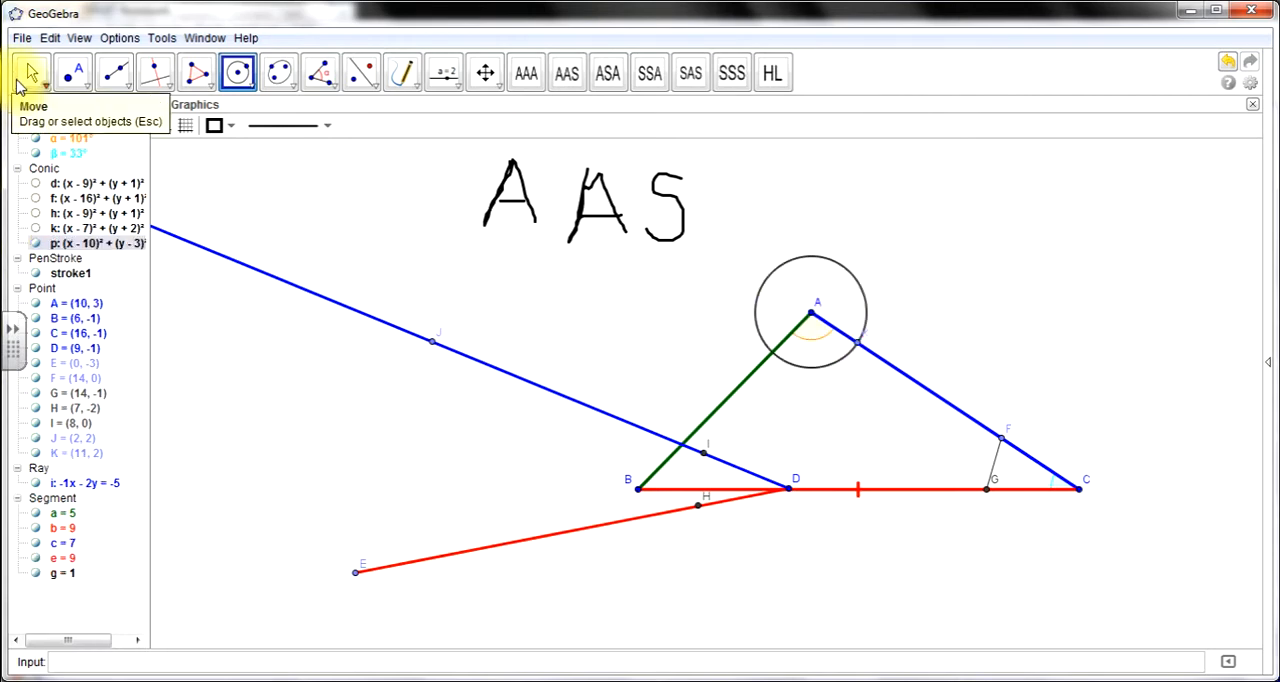
click(28, 75)
click(731, 291)
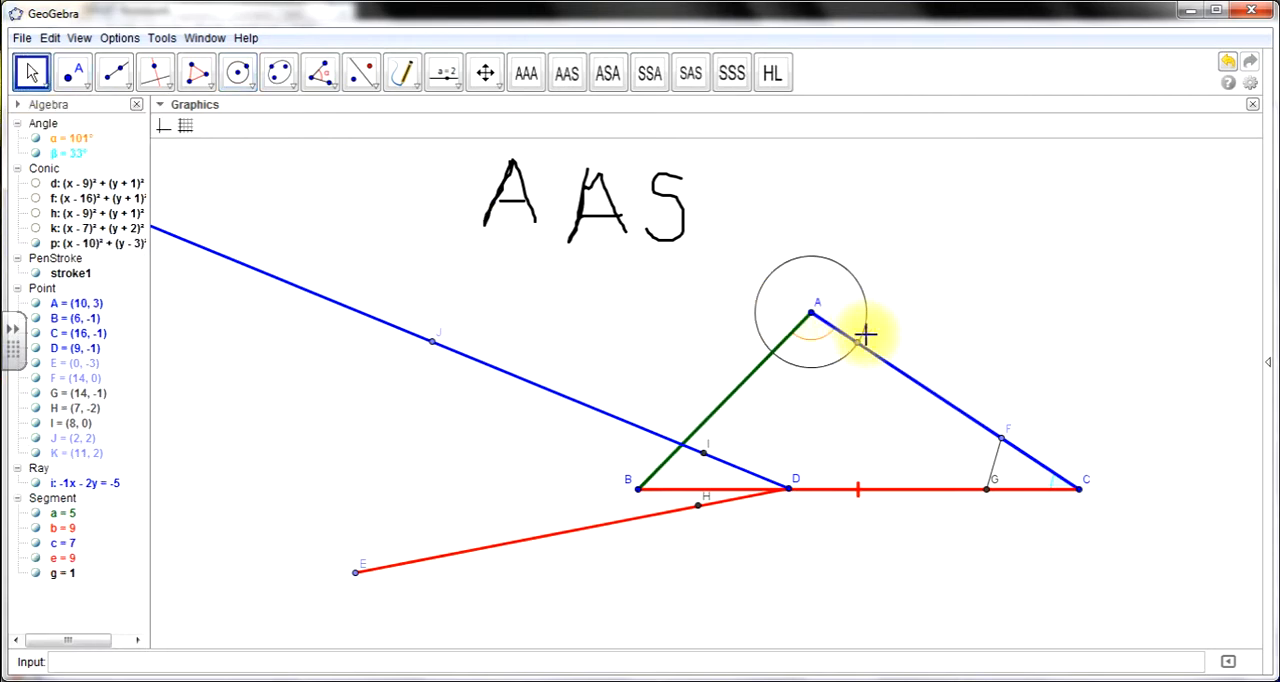
- Draw a segment from the intersection of the circle around A with side AB to point K on side AC
click(118, 88)
click(175, 162)
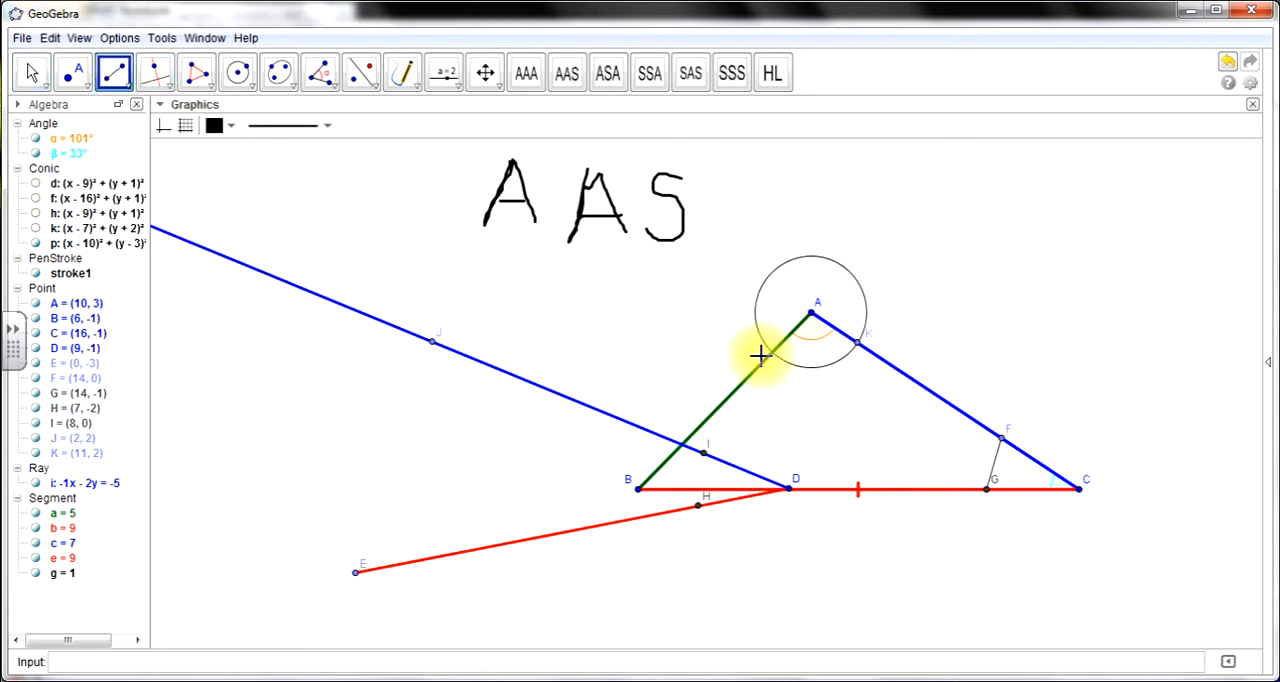
click(773, 352)
click(855, 343)
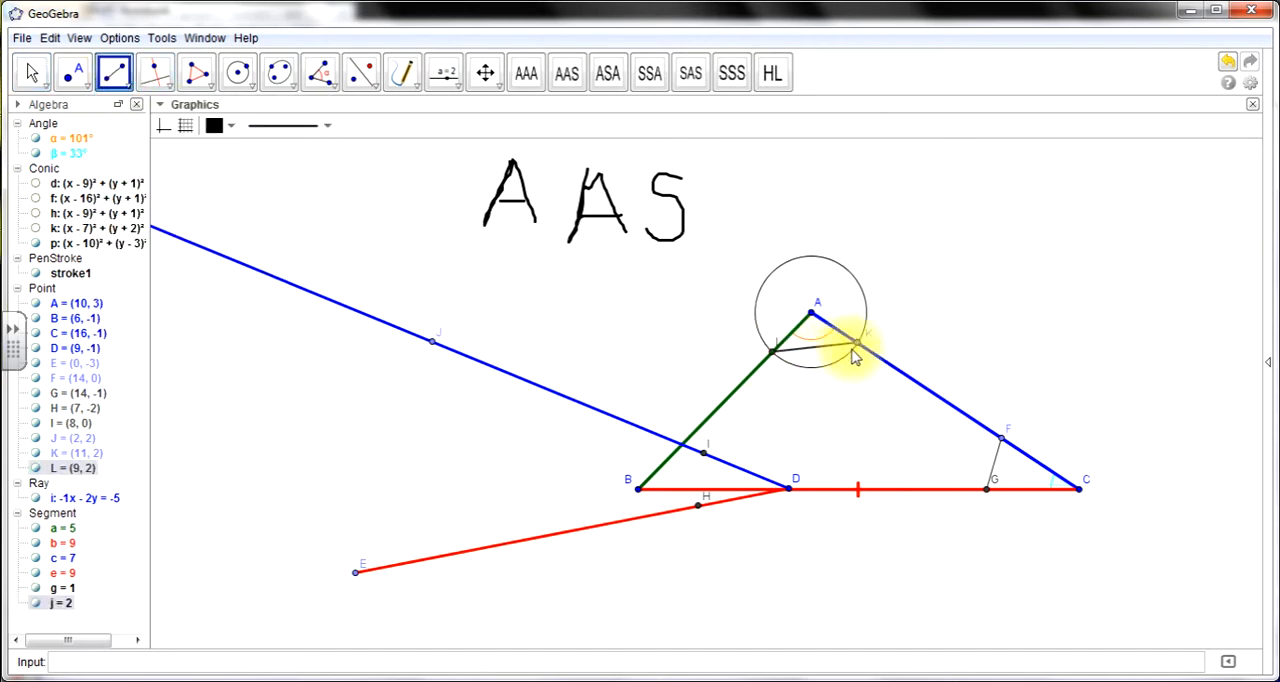
- Construct a circle centred at point J on the blue ray with radius AK, using Circle with Center and Radius
click(249, 89)
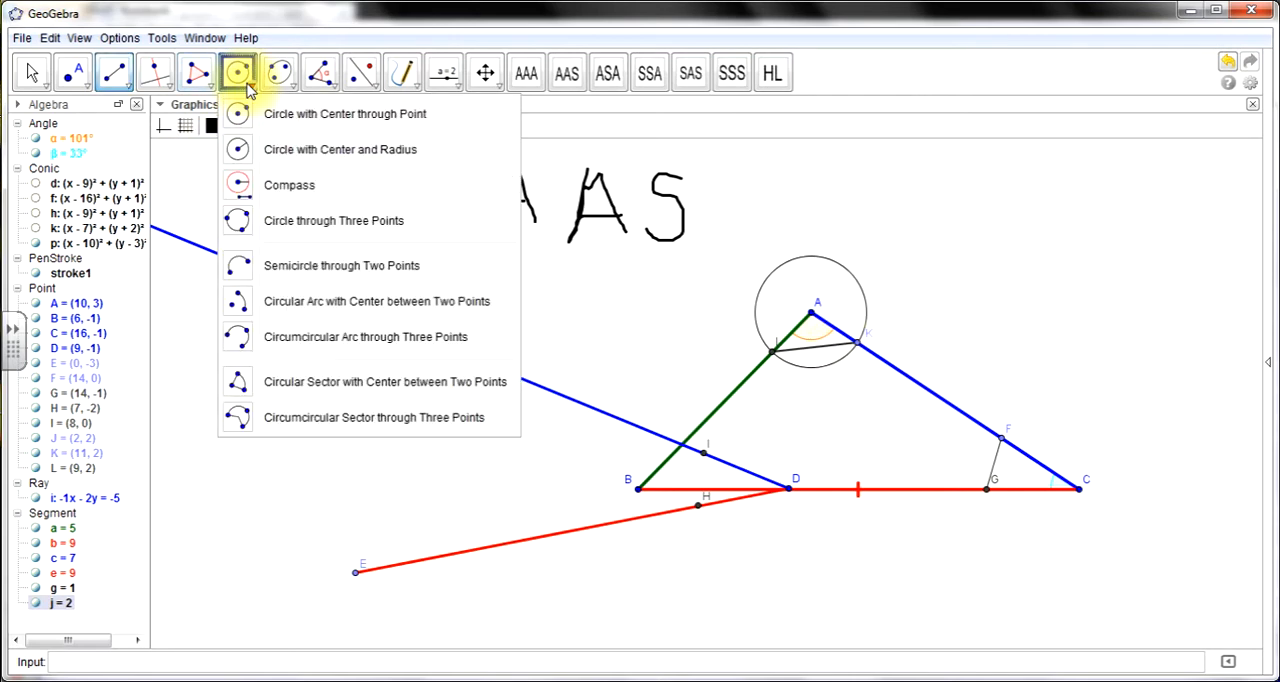
click(329, 150)
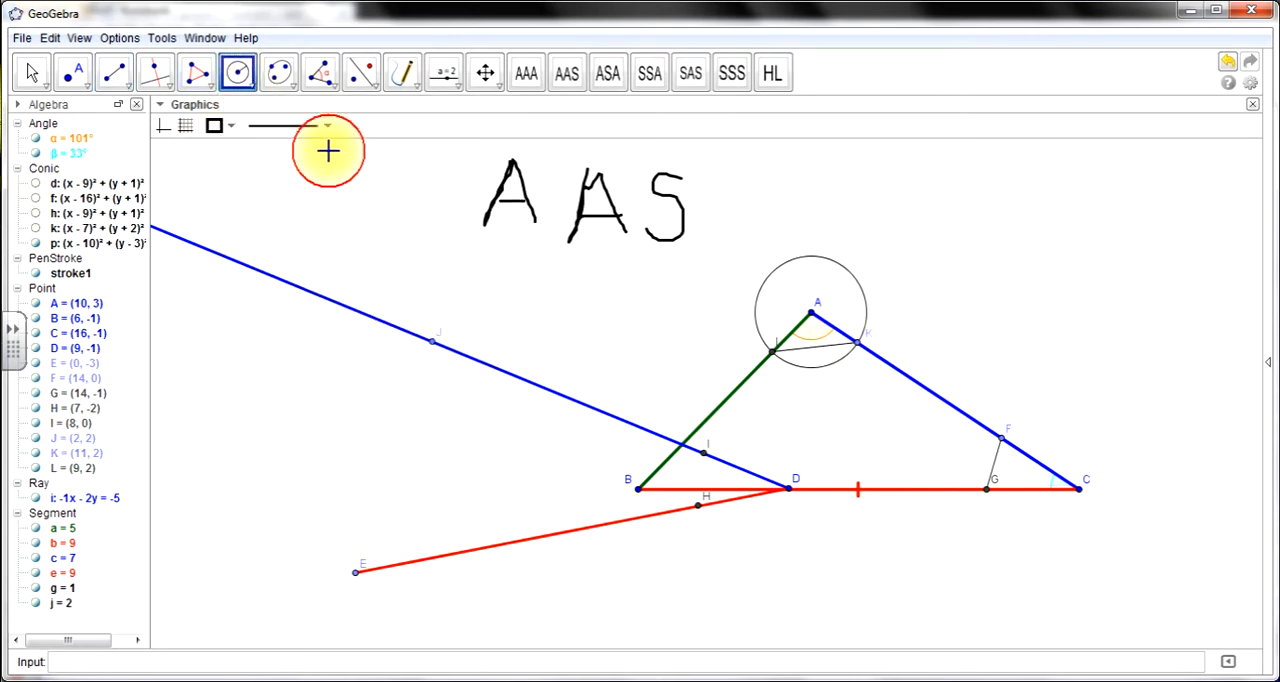
click(432, 346)
drag(560, 317, 645, 494)
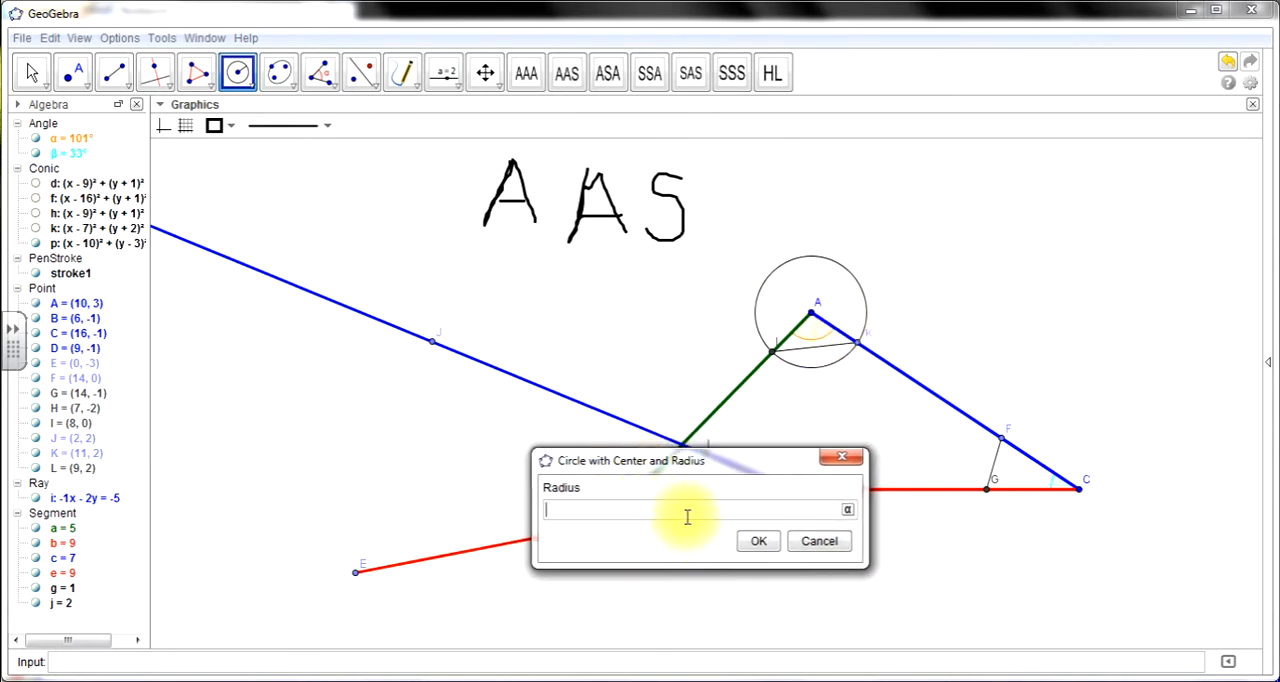
click(756, 541)
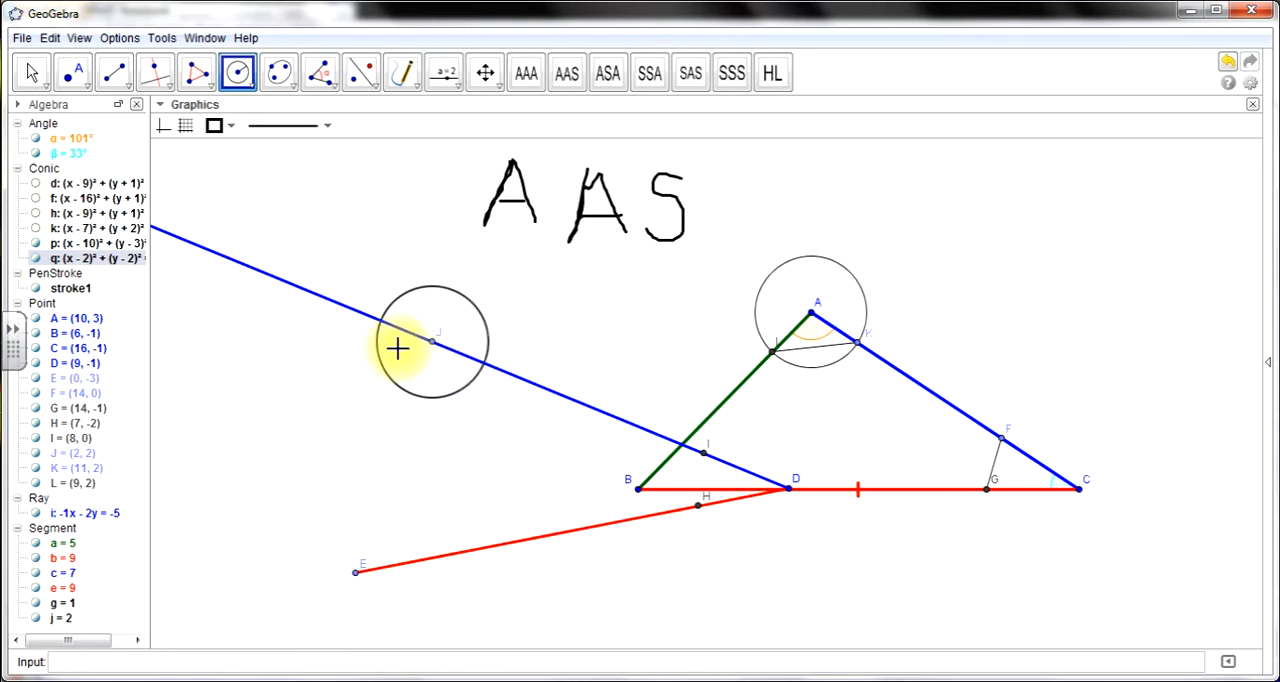
- Construct a circle with radius LK centred where the circle around J meets the blue ray on the side towards D
click(486, 364)
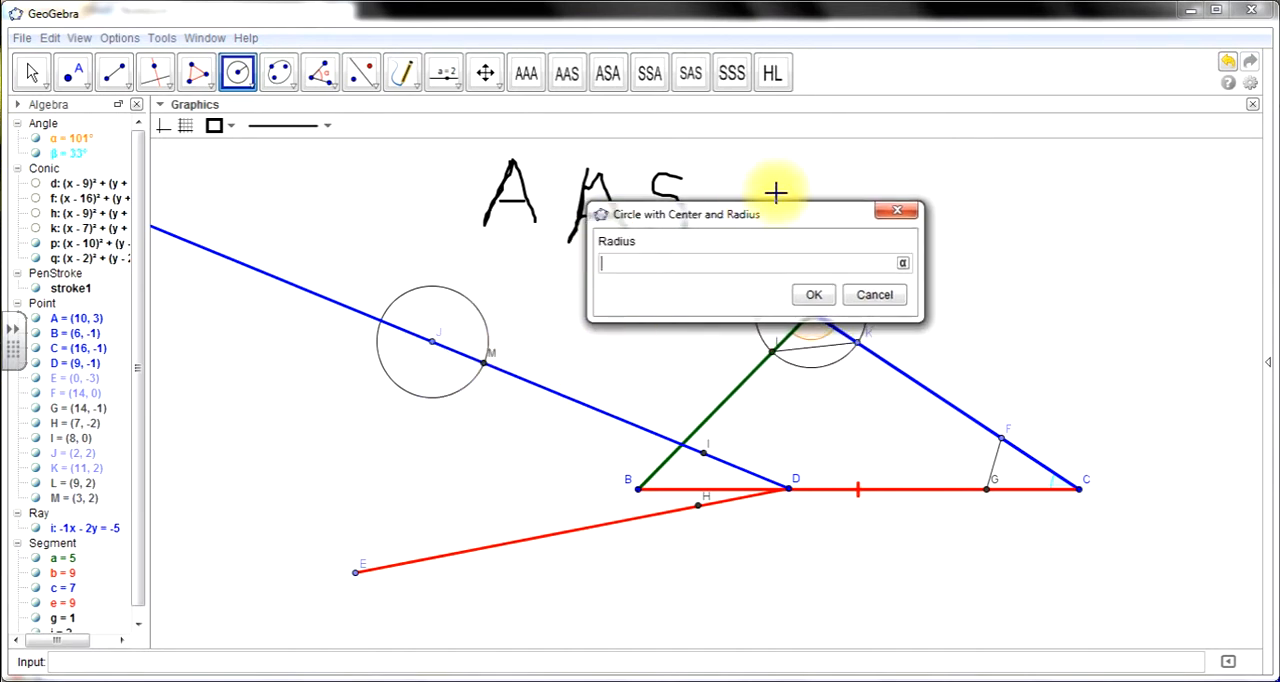
drag(666, 214, 911, 194)
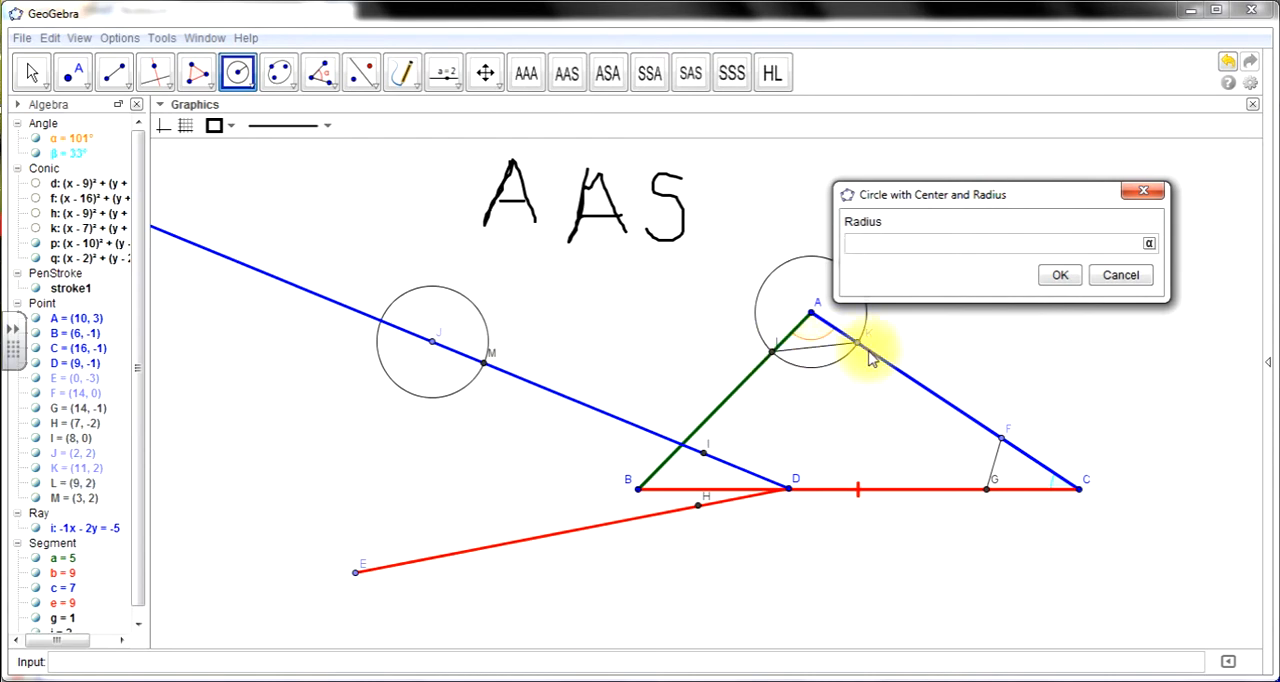
click(38, 75)
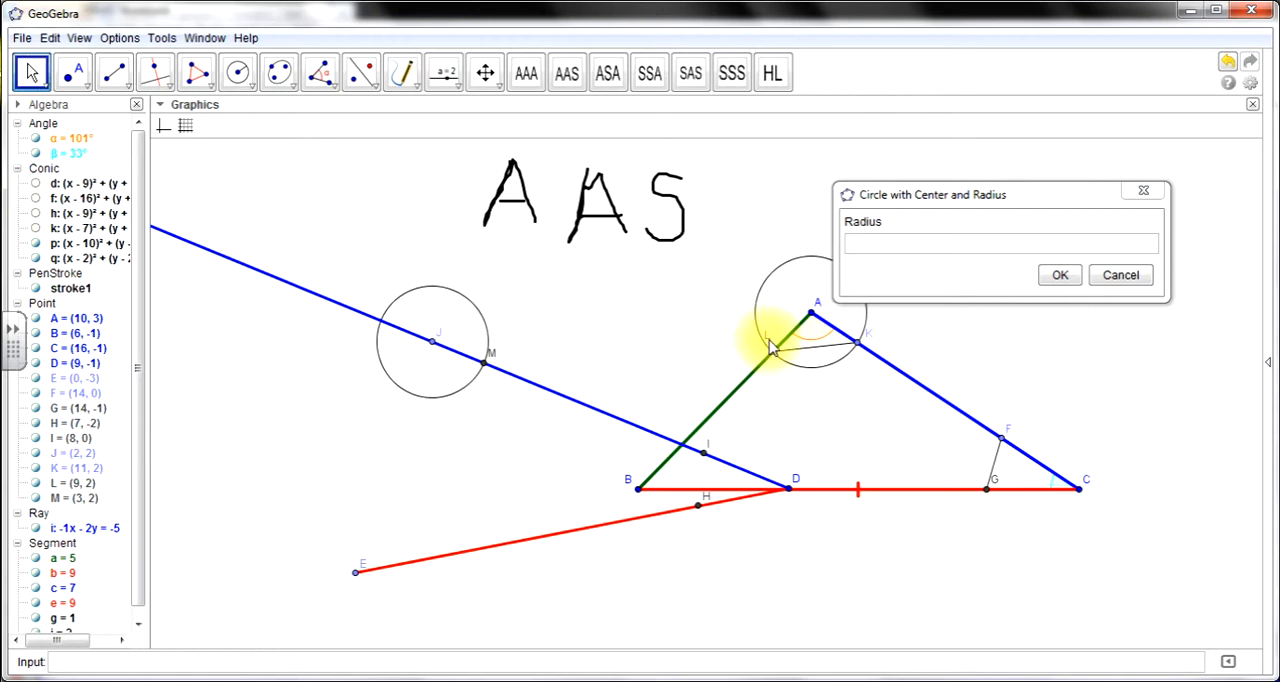
click(875, 250)
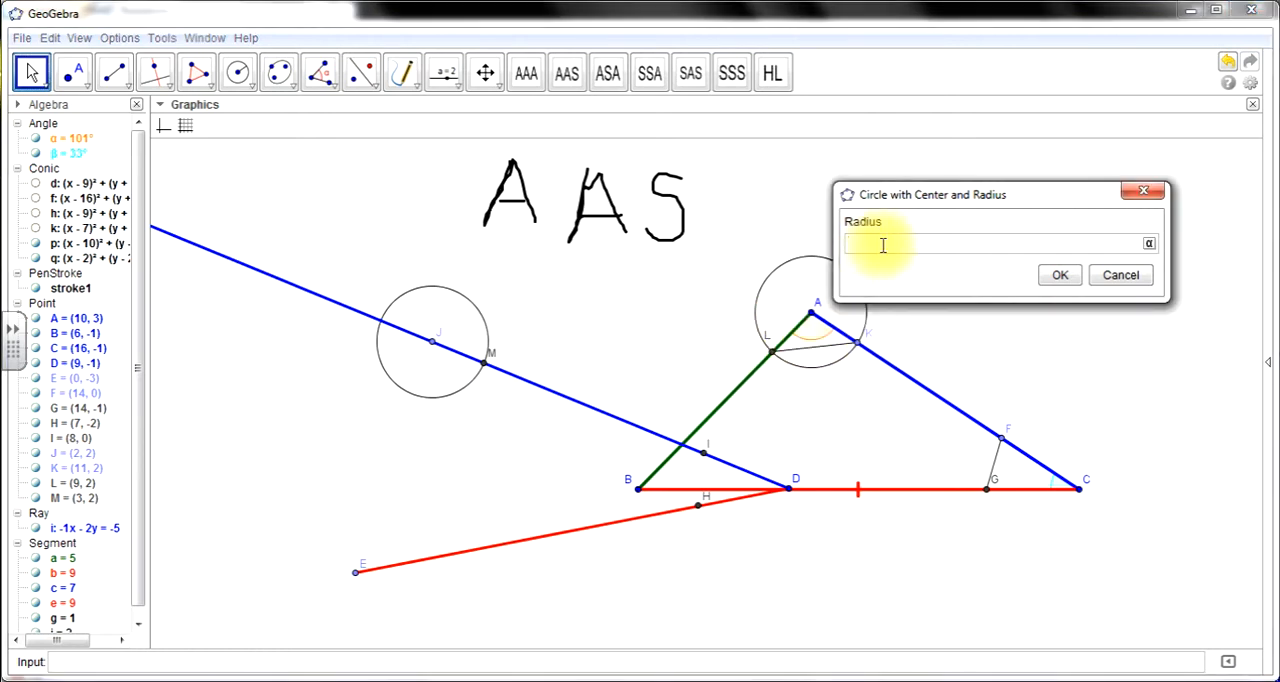
click(1060, 275)
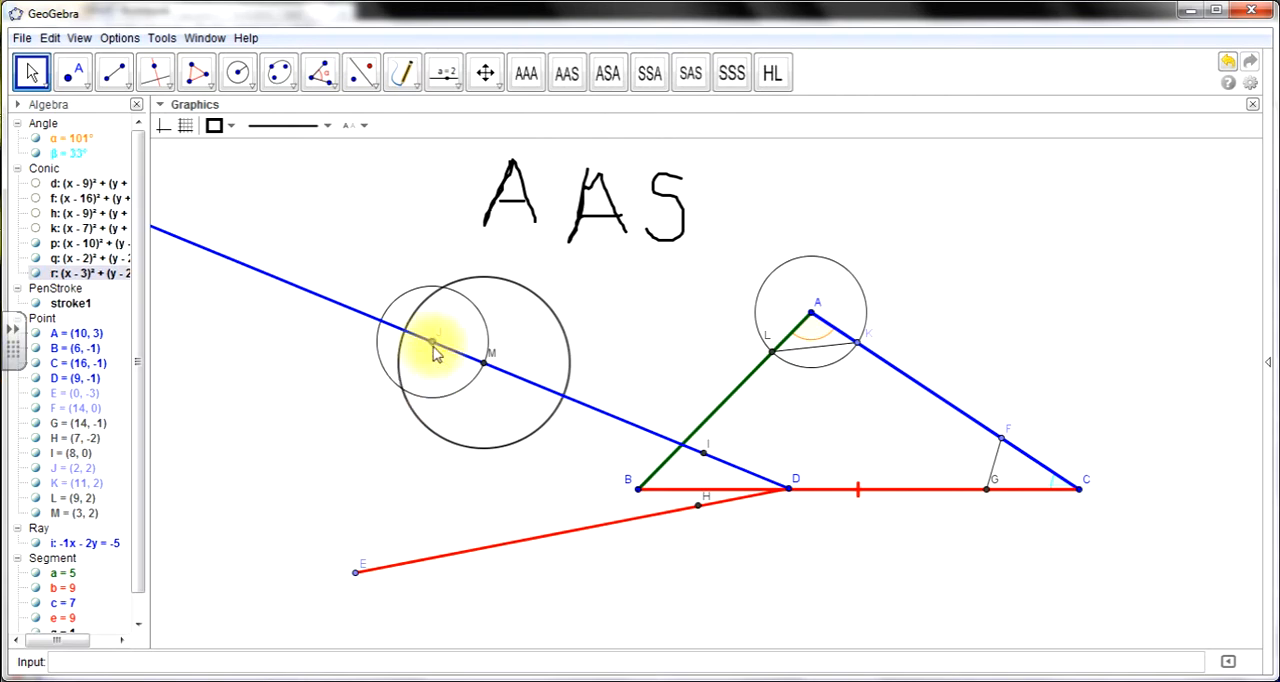
- Place a point at the lower intersection of the circles around J and M
click(433, 345)
click(72, 66)
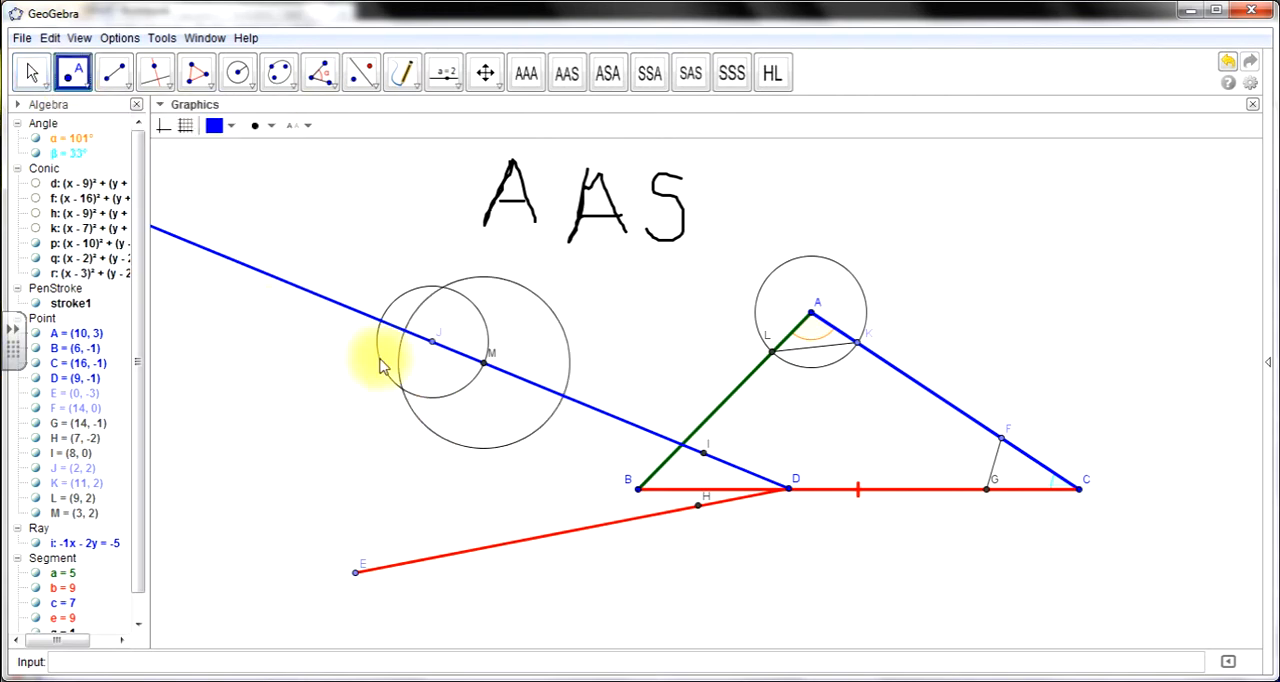
click(403, 389)
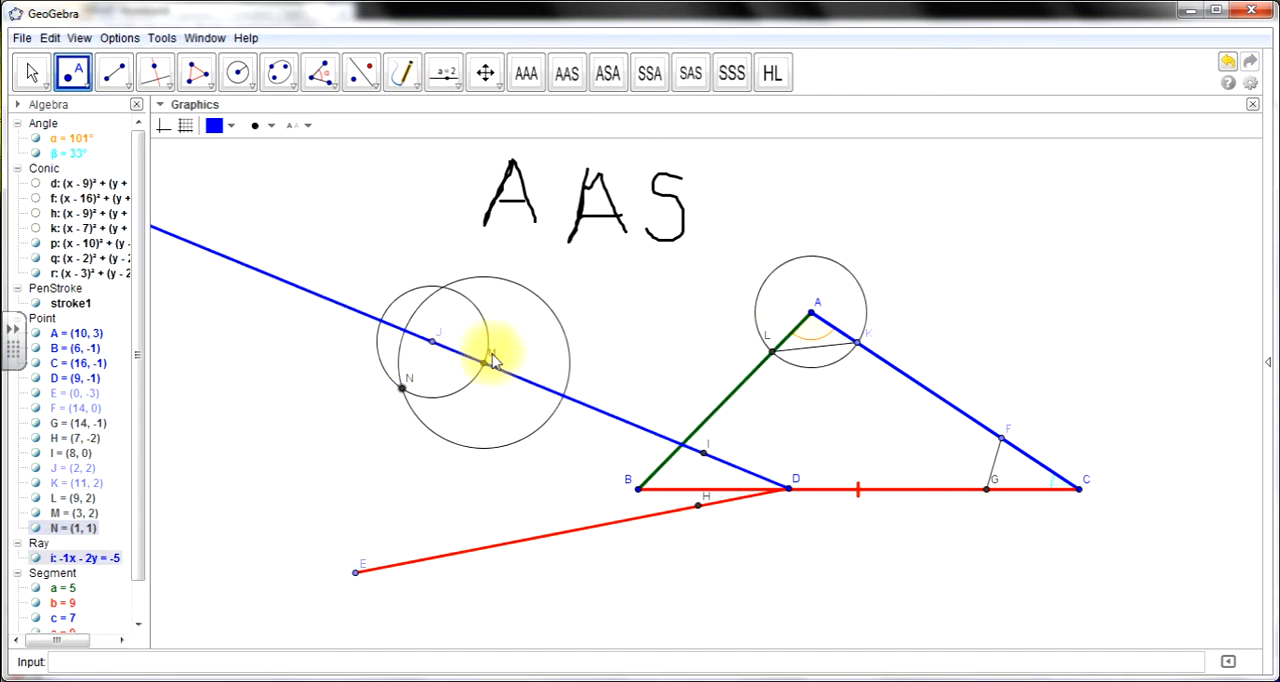
- Draw a ray from J through the circle intersection point N
click(31, 70)
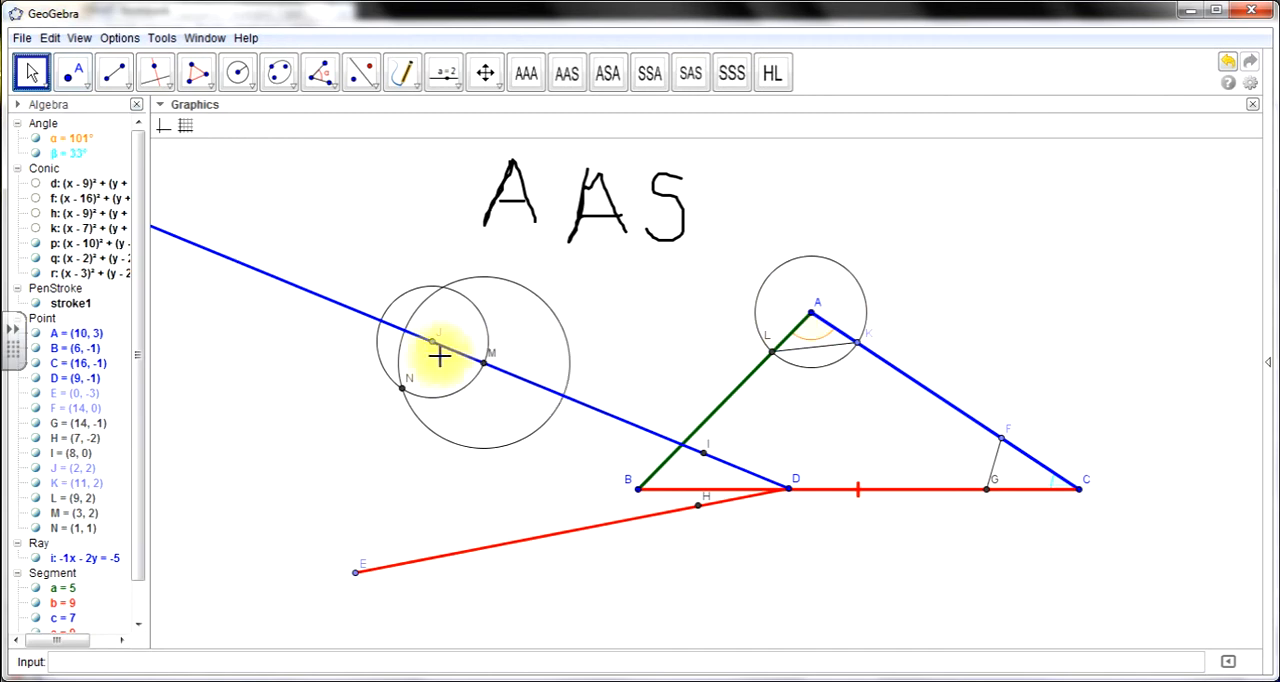
click(116, 75)
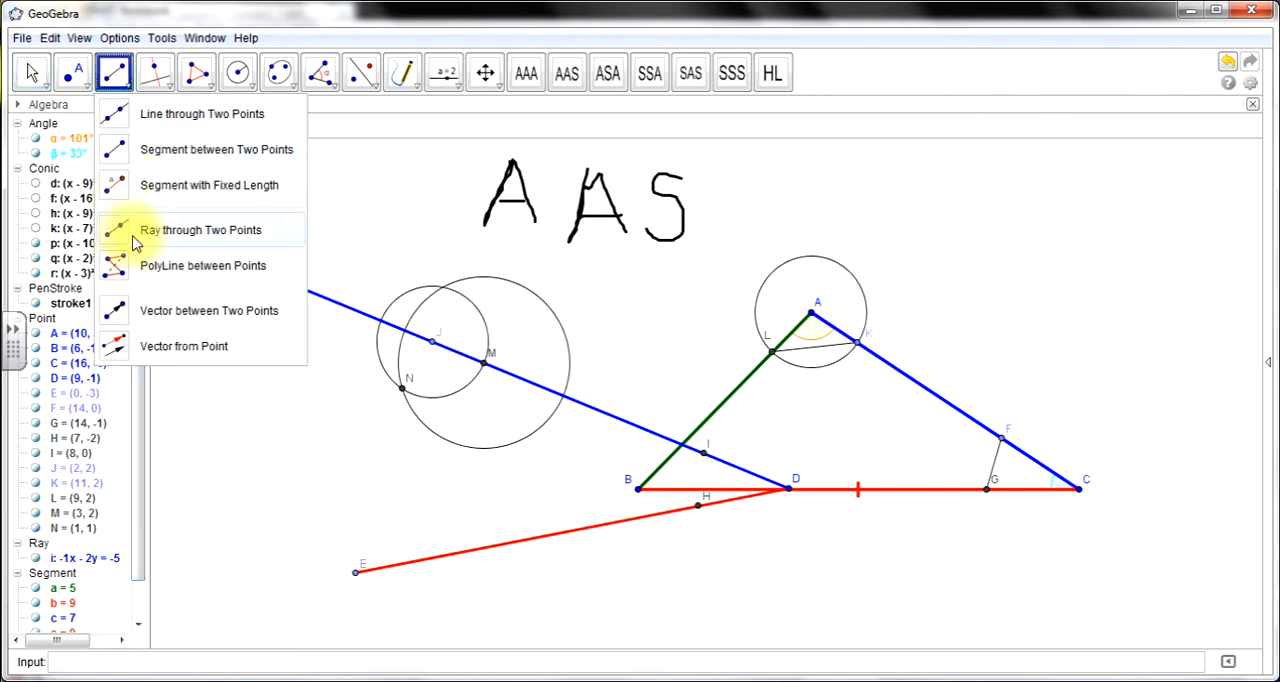
click(432, 342)
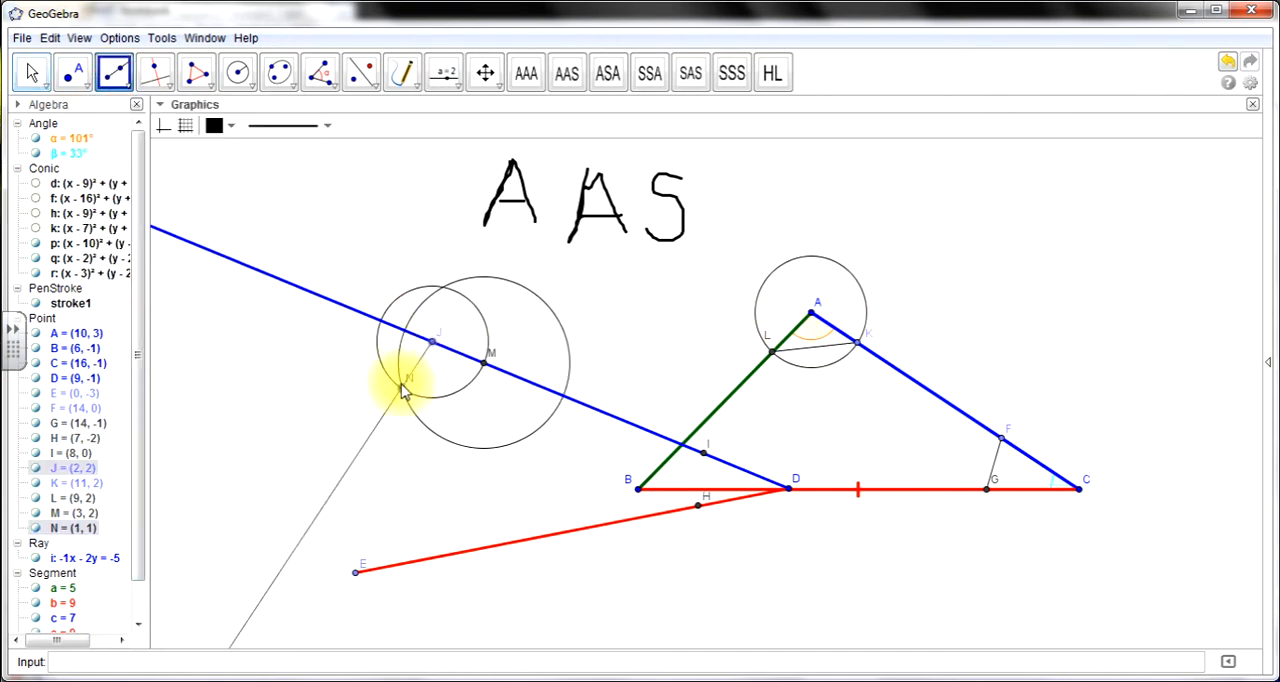
click(402, 390)
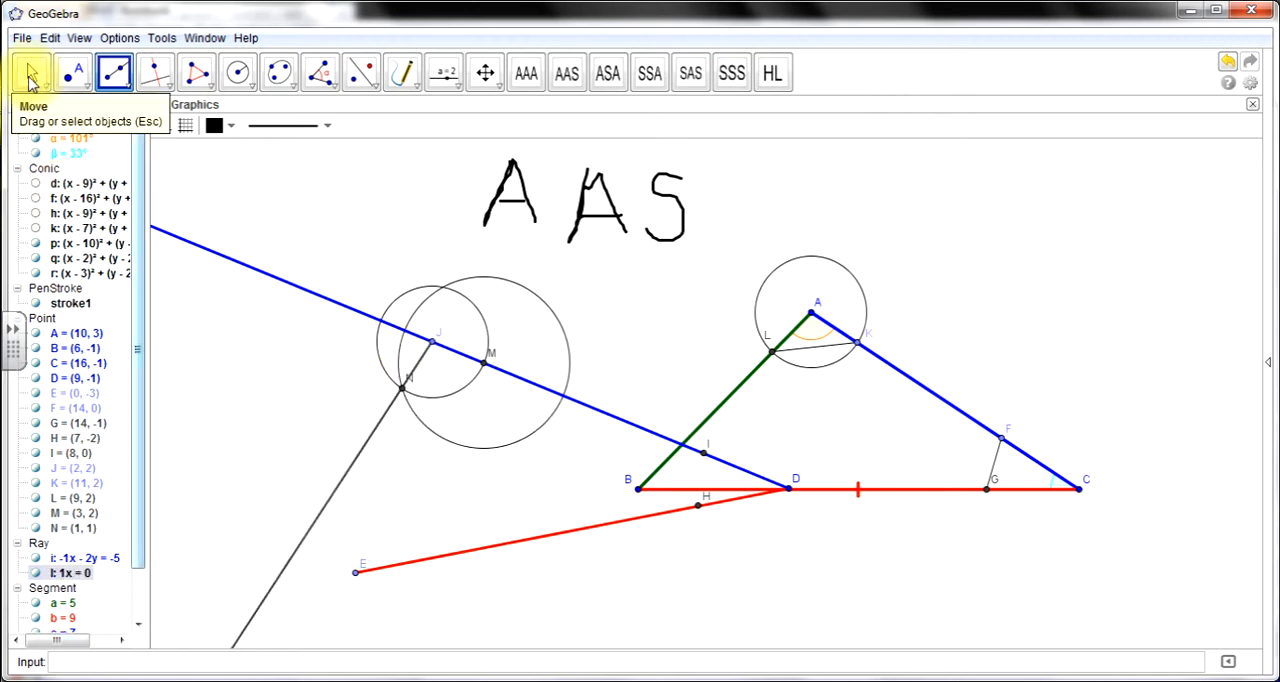
- Move vertex A to about (12, 3) and measure angle NJM, placing its label inside the angle
click(31, 73)
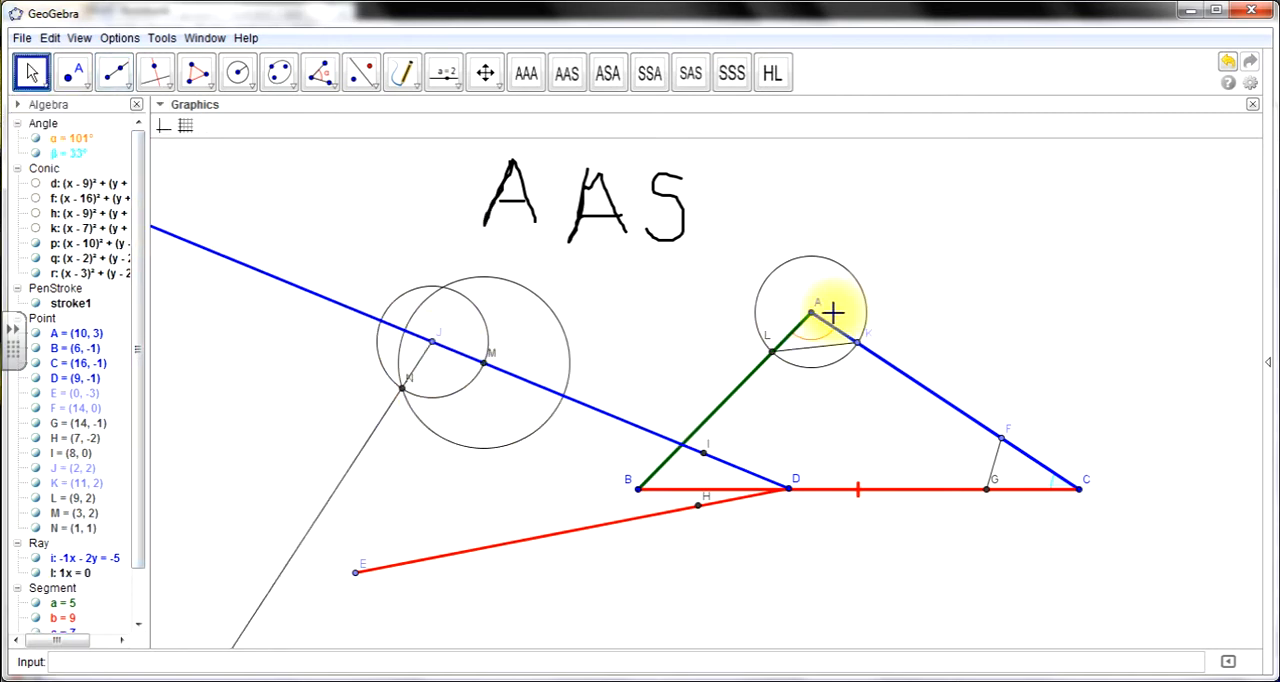
drag(813, 318, 914, 294)
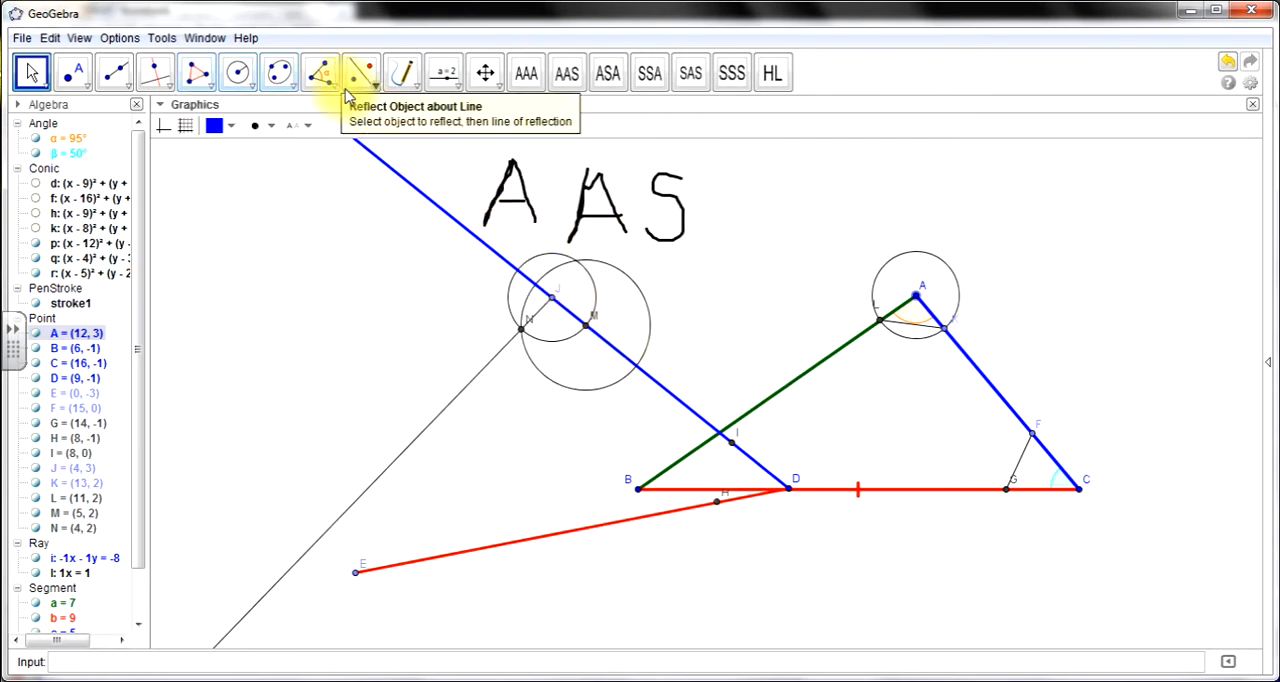
click(320, 72)
click(521, 329)
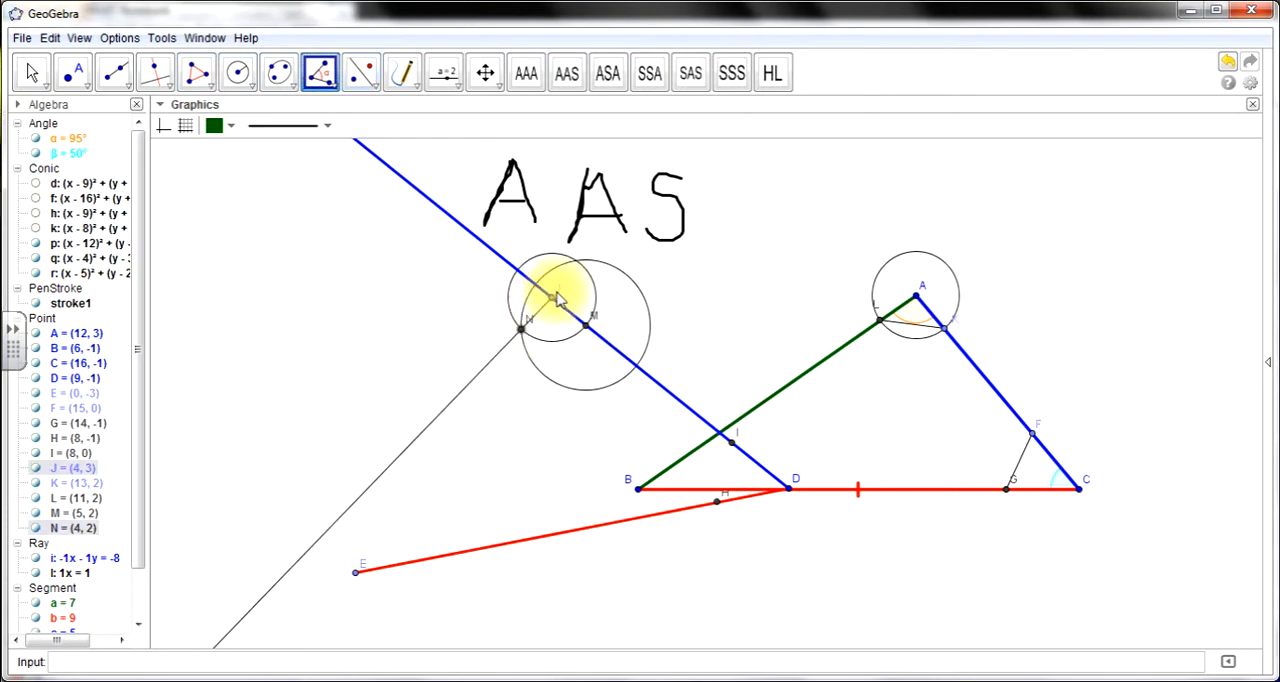
click(585, 330)
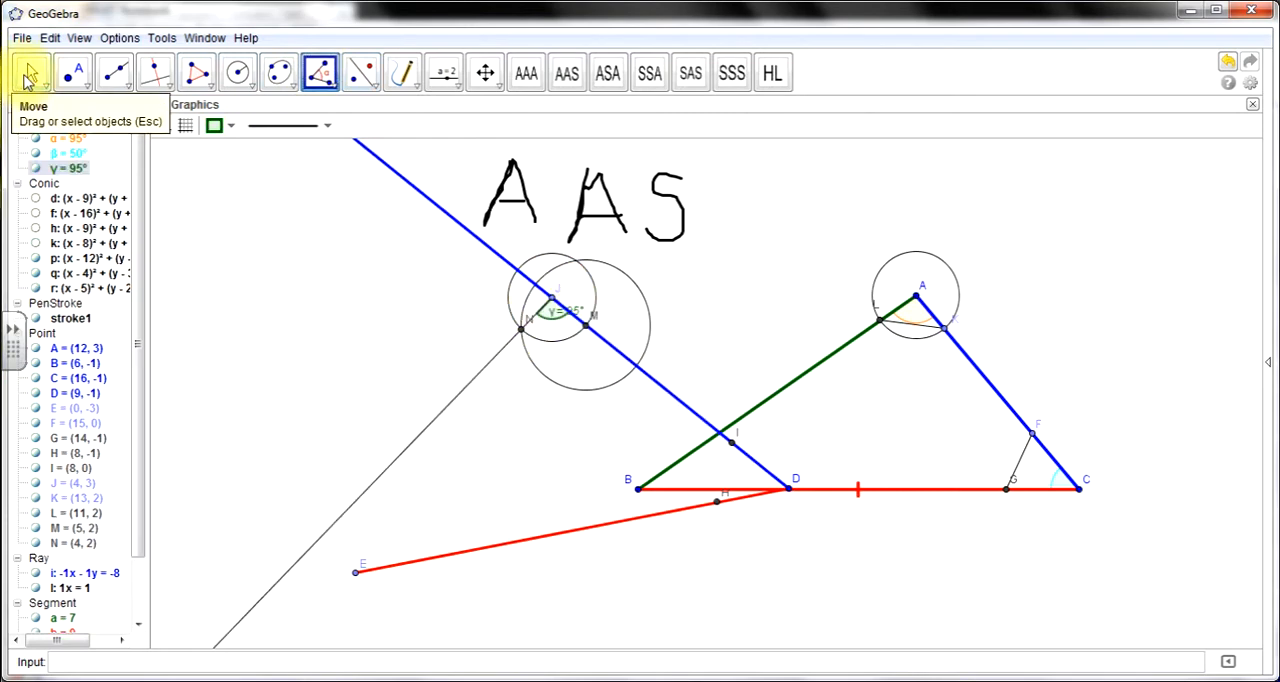
click(30, 73)
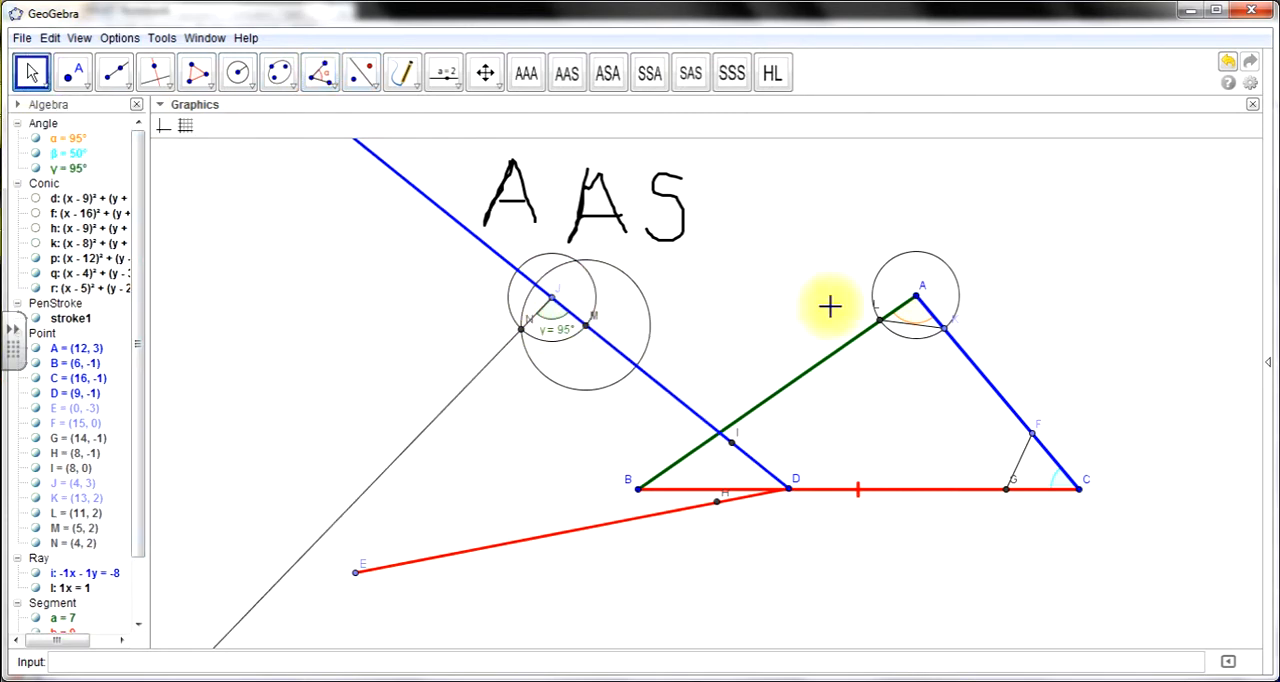
- Show the labels of the angles at vertices A and C of triangle ABC
right_click(918, 322)
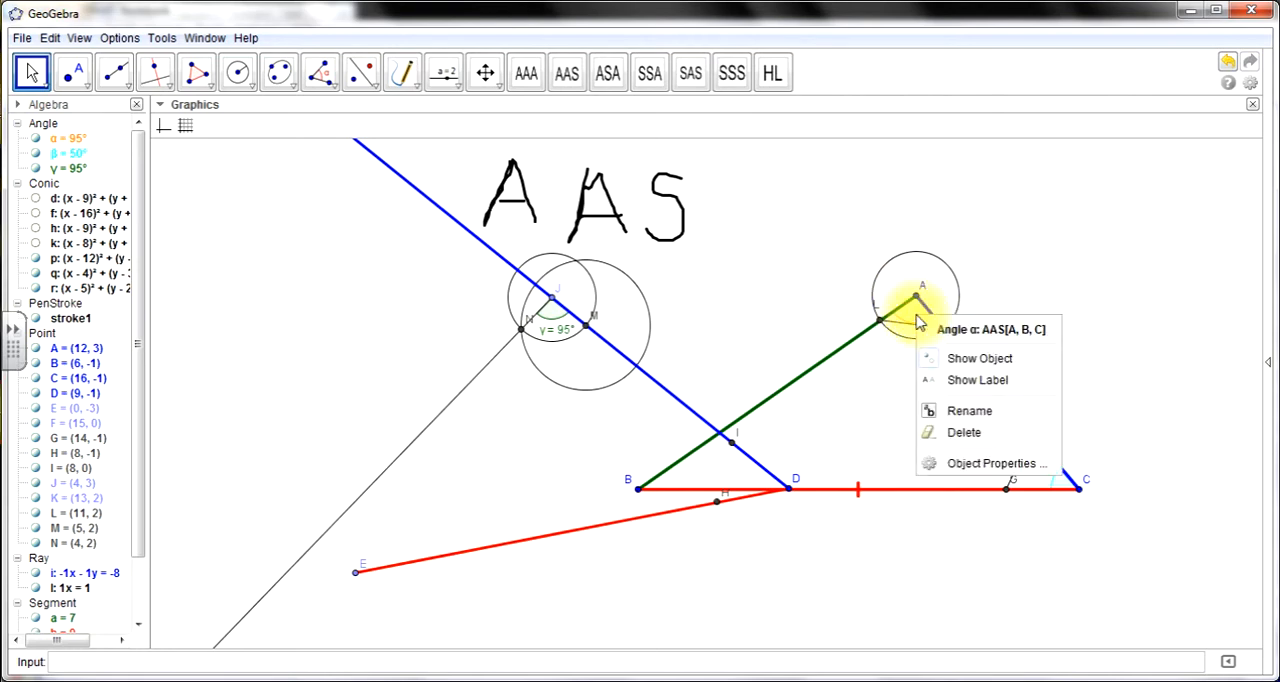
click(951, 374)
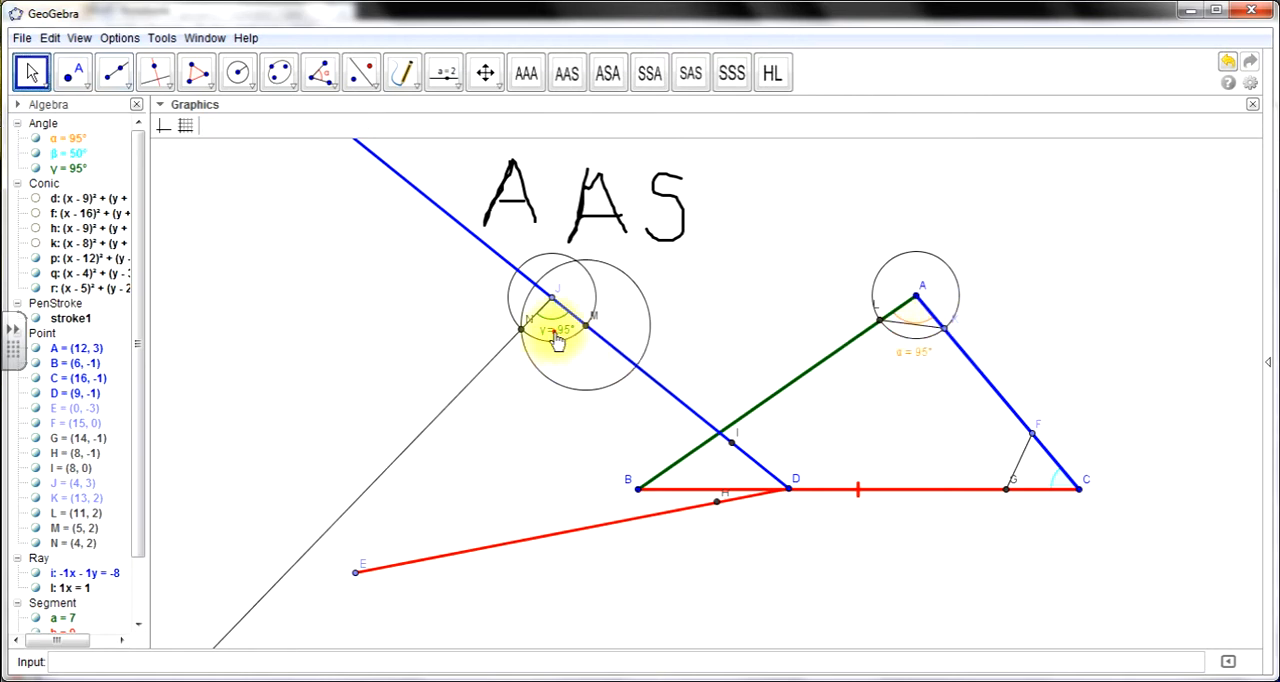
right_click(1062, 485)
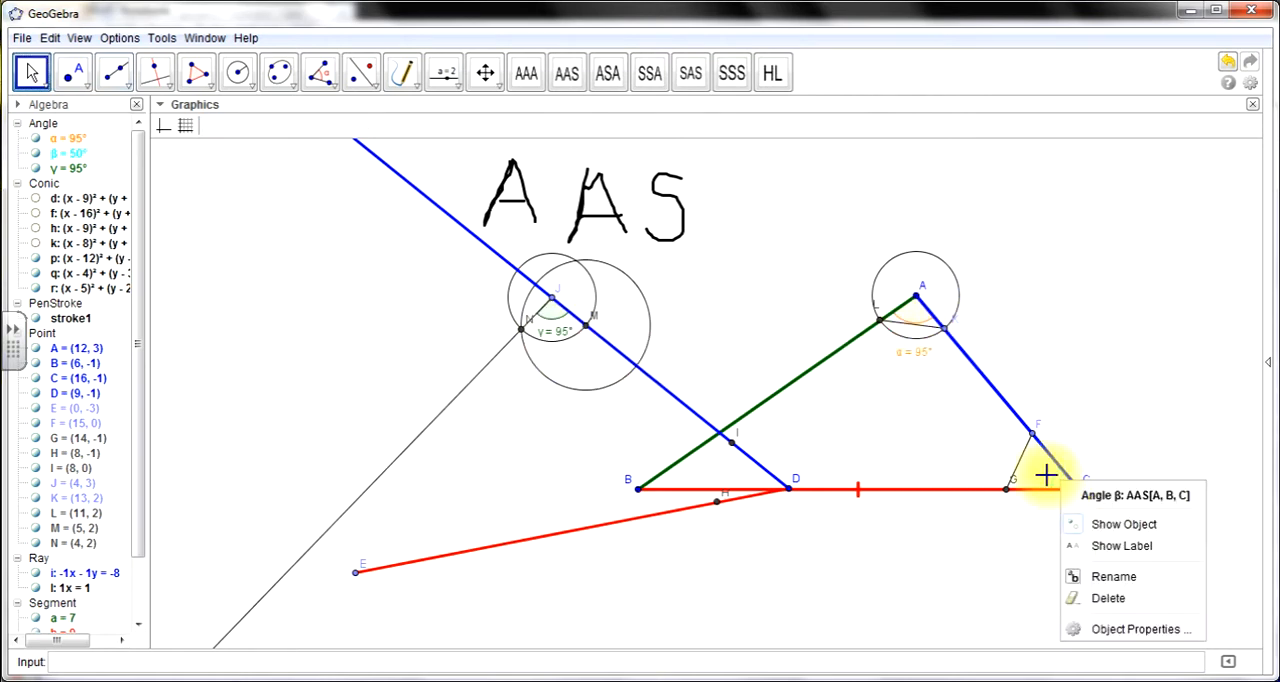
click(1100, 548)
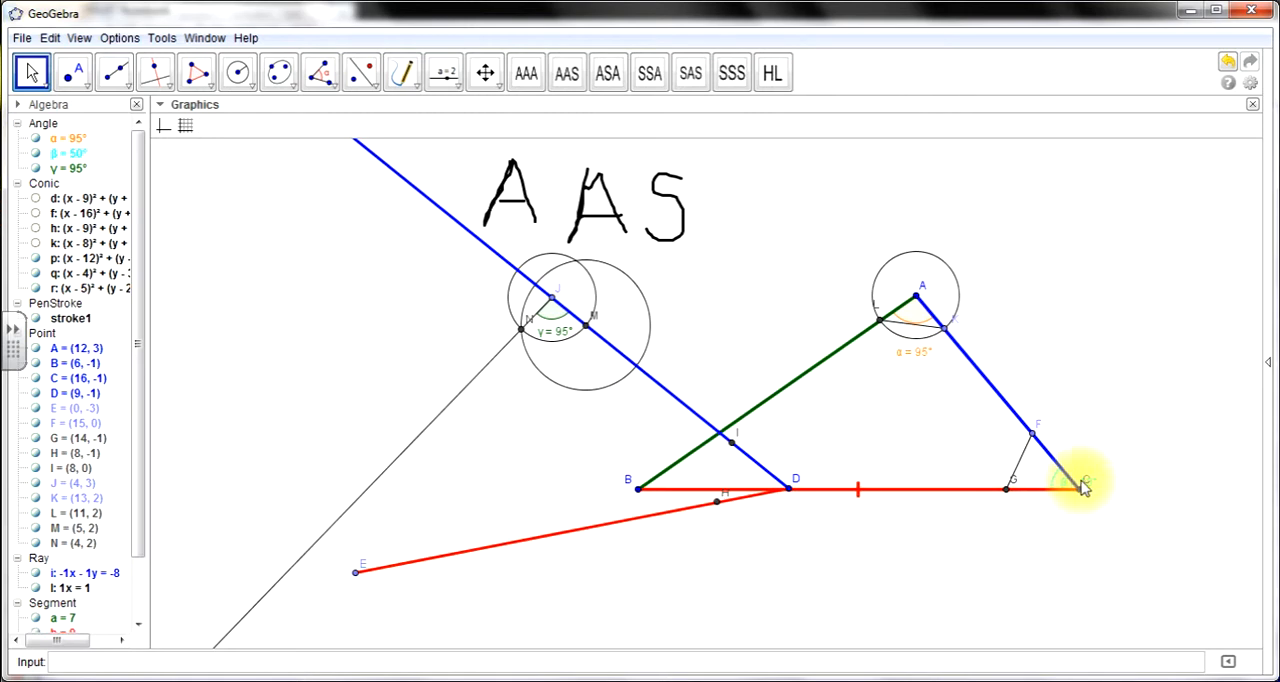
- Recolour the angle at C dark red and position its label beside the angle's arc
click(1047, 482)
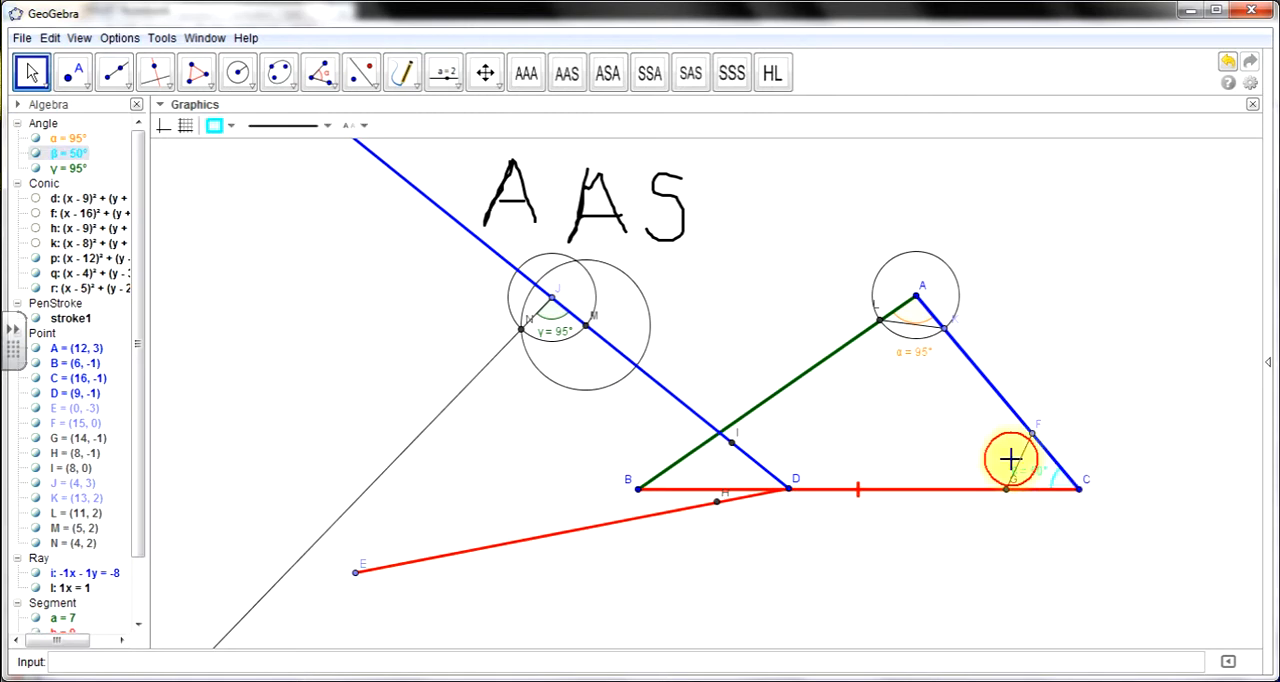
click(222, 126)
click(220, 167)
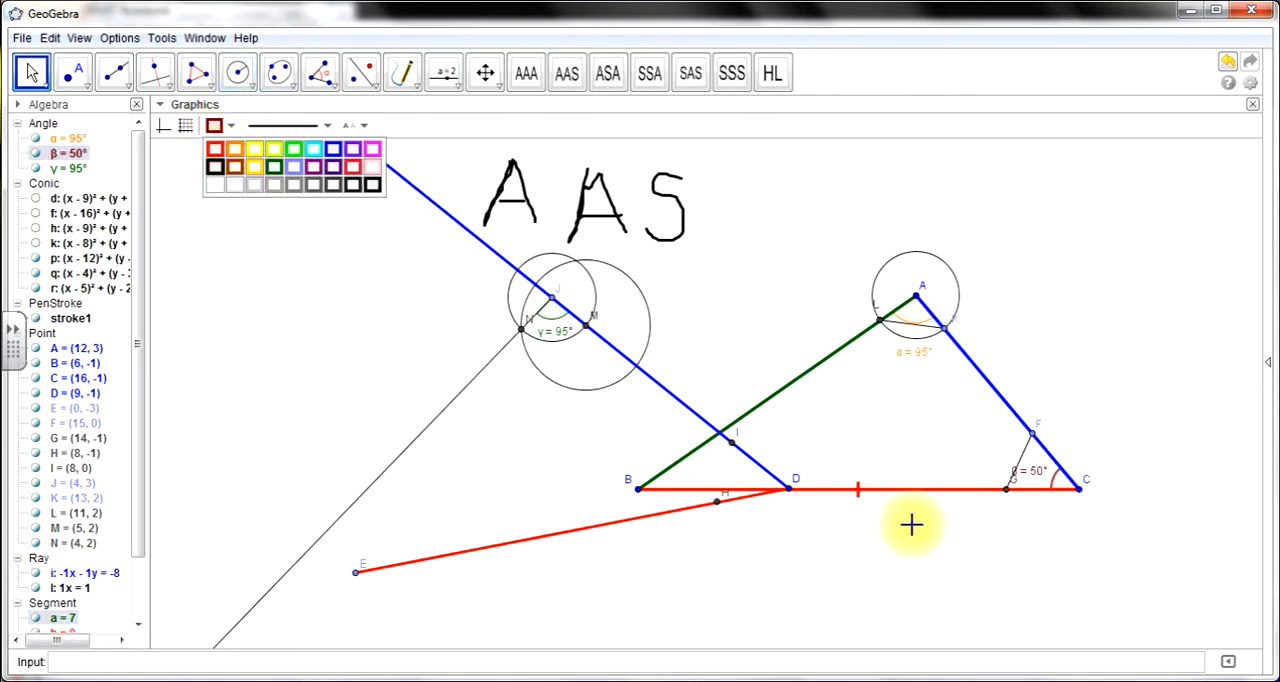
click(1038, 484)
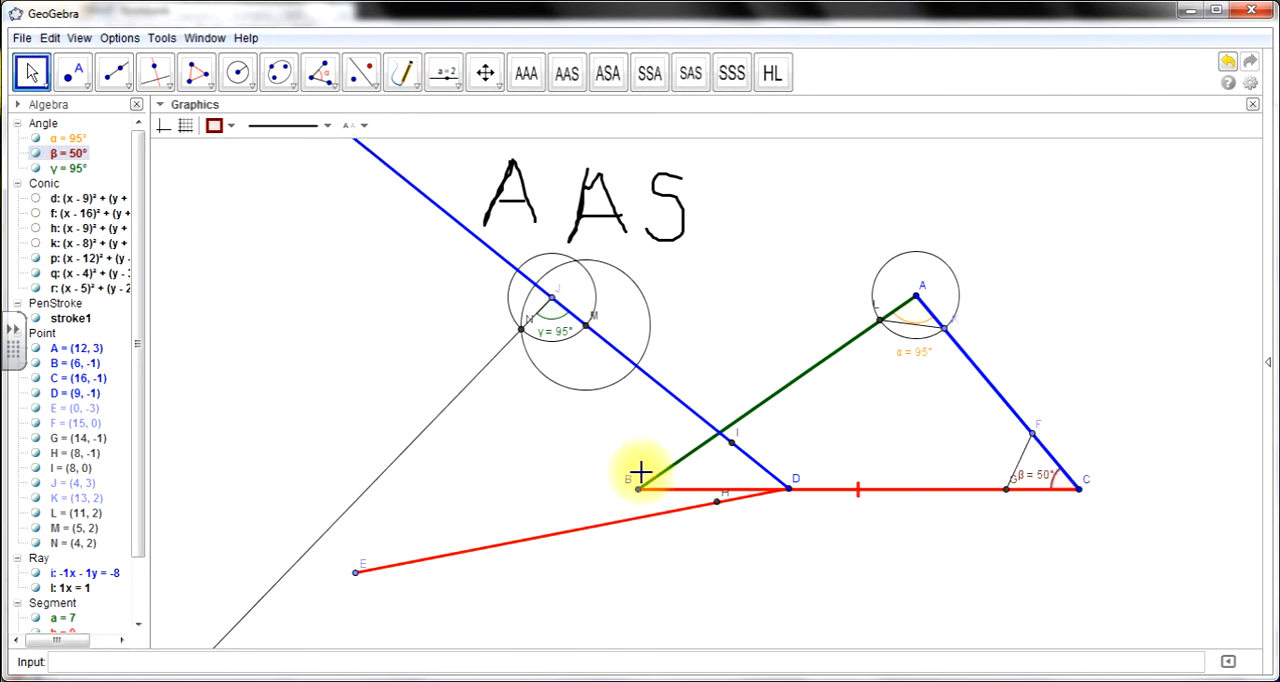
- Measure angle IDH at point D and move its label off the vertex to beside the arc
click(320, 72)
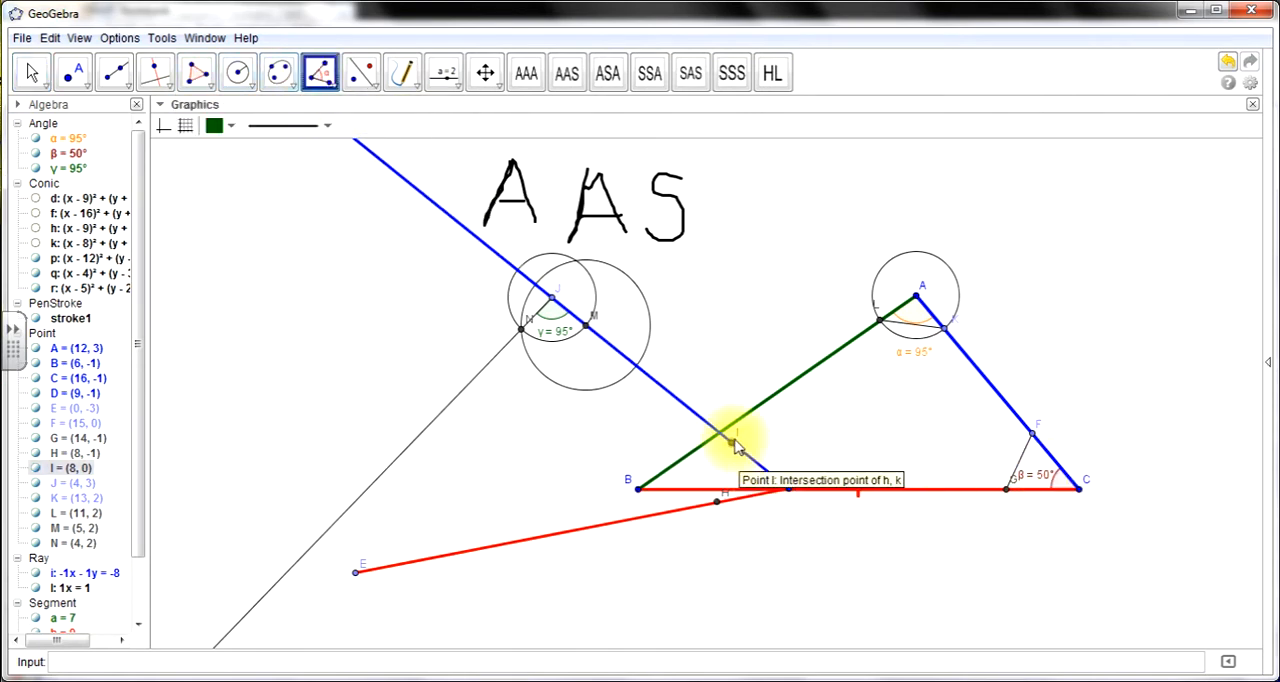
click(733, 442)
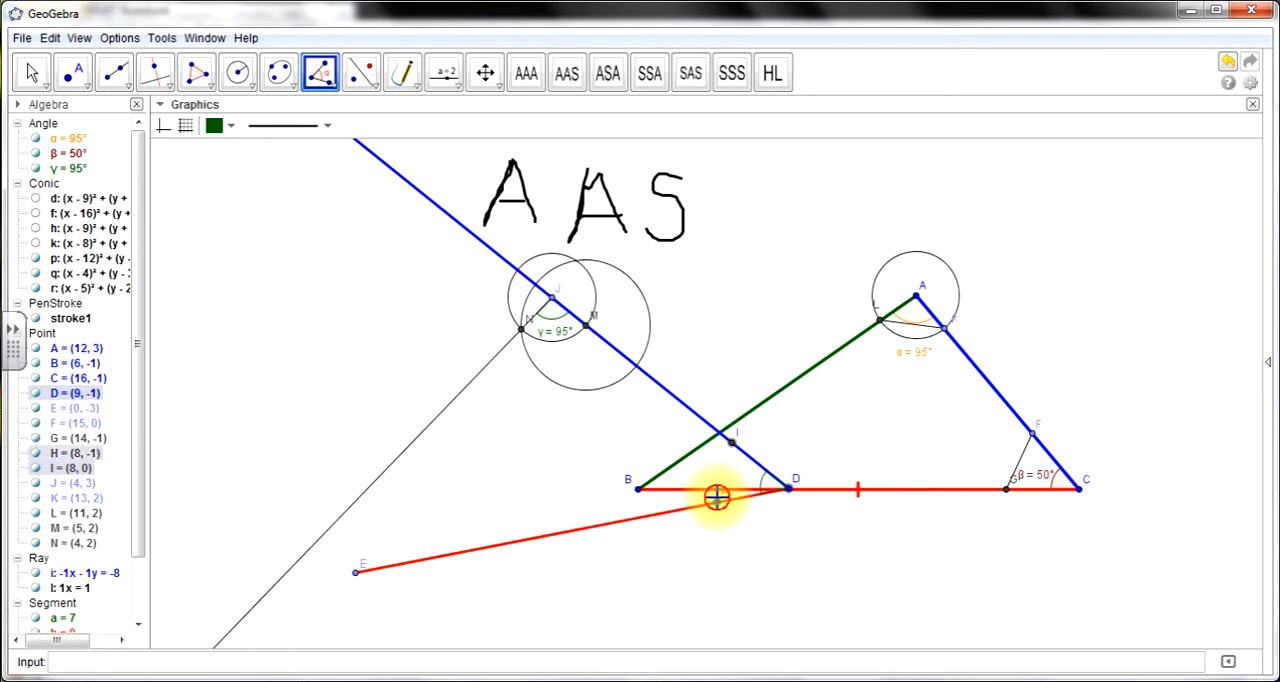
click(716, 497)
click(32, 72)
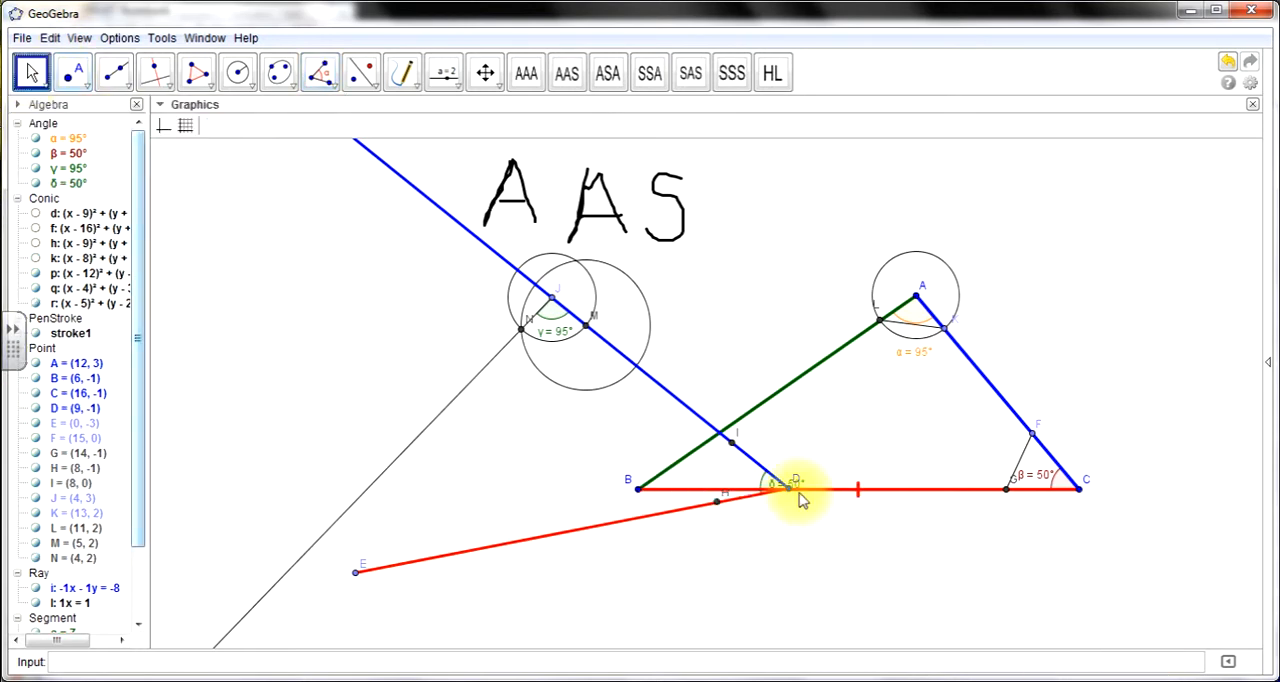
drag(786, 491, 750, 493)
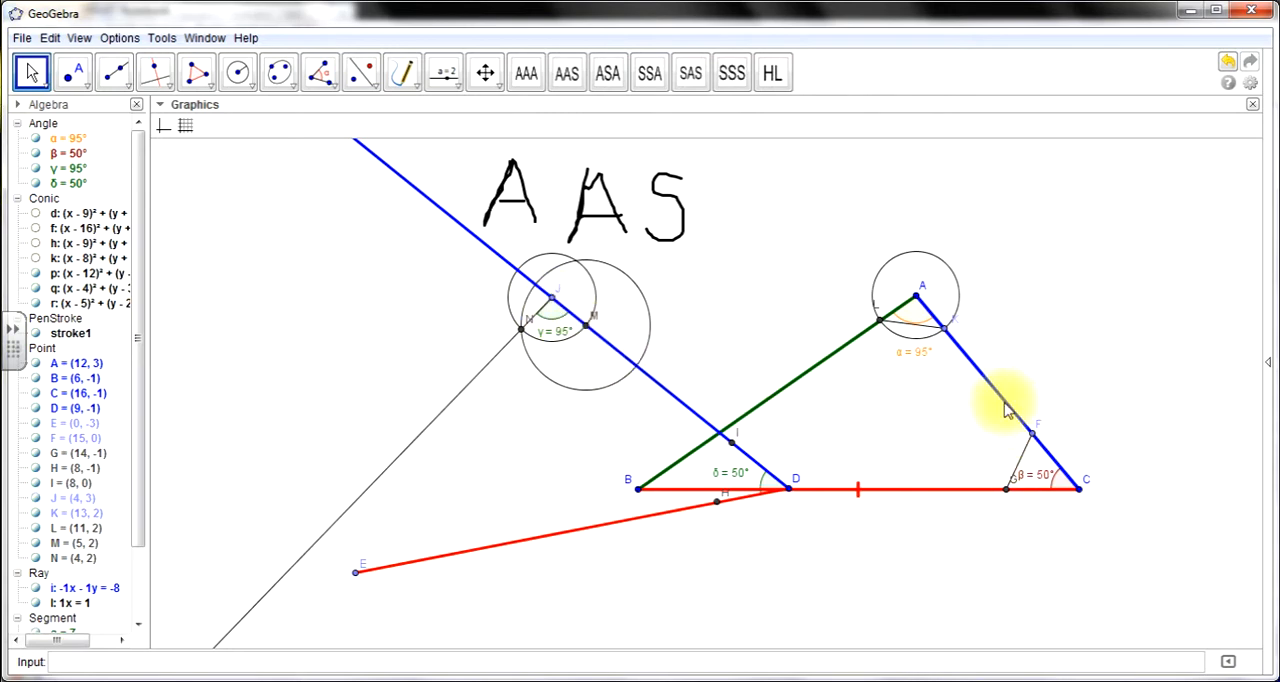
- Slide J along the blue ray to about (5, 2) so the black ray passes through E, and measure angle DEJ
drag(552, 297, 593, 336)
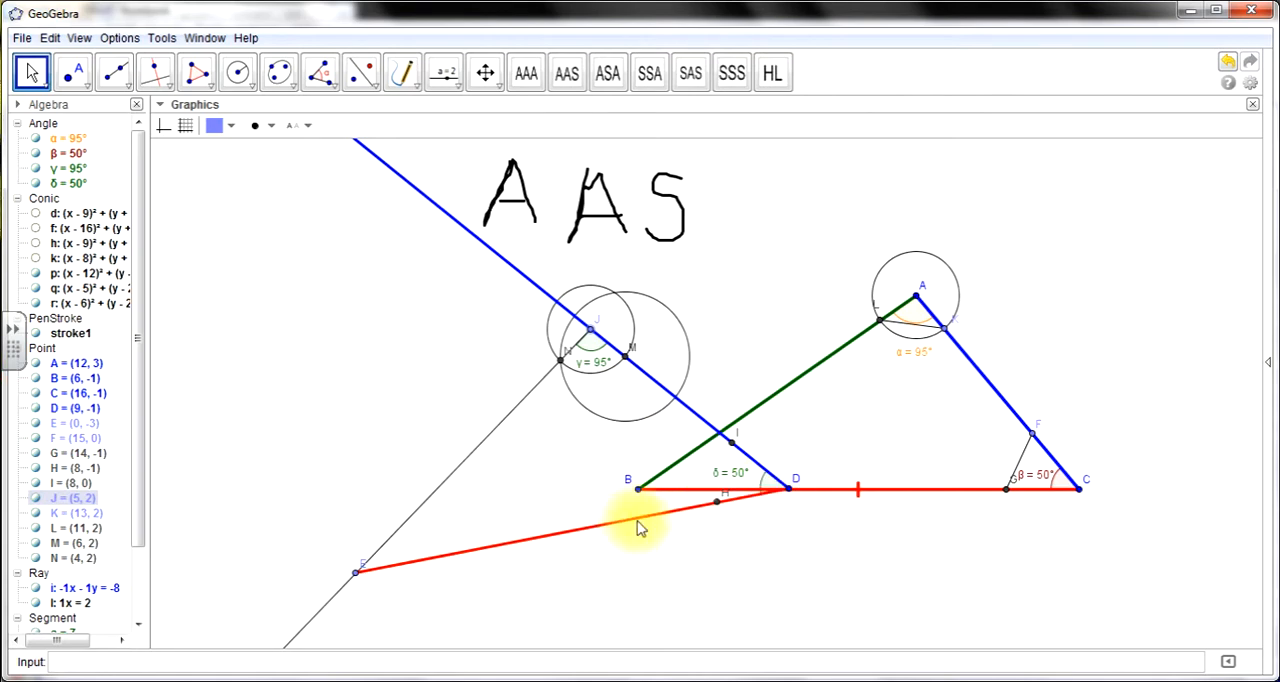
click(320, 78)
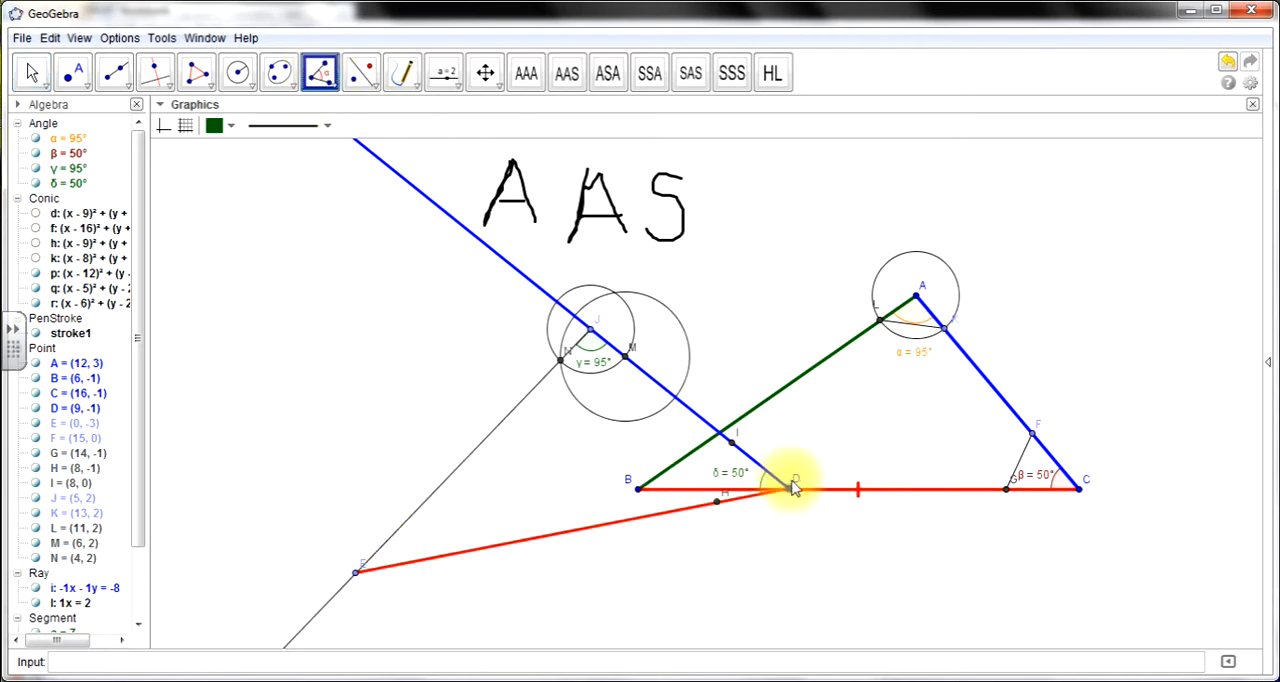
click(357, 571)
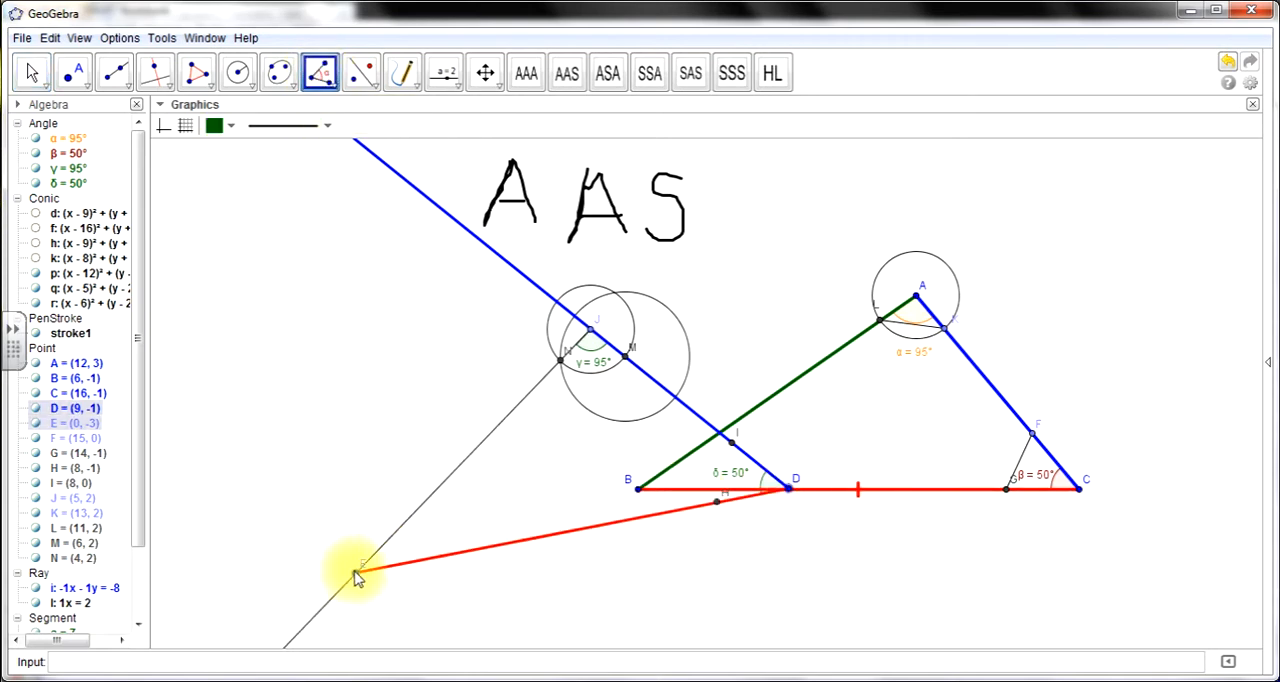
click(589, 331)
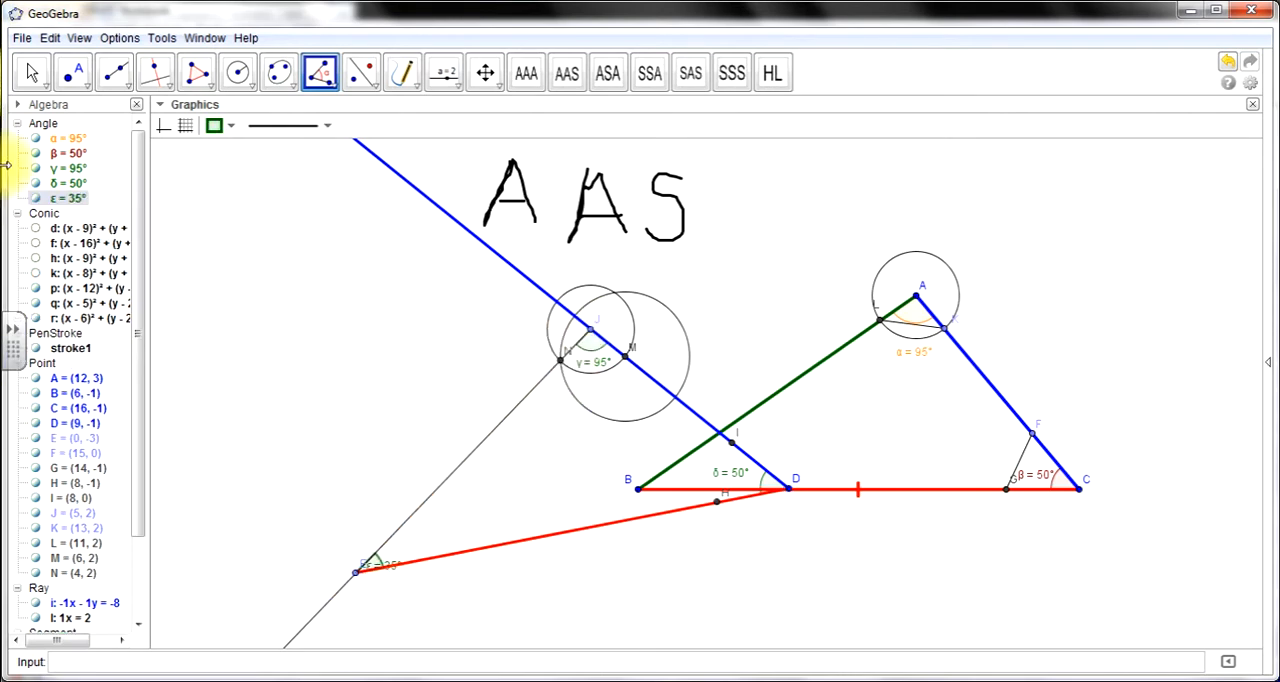
- Measure angle CBA at vertex B, and place the labels of the angles at E and B clear of their vertices
click(31, 73)
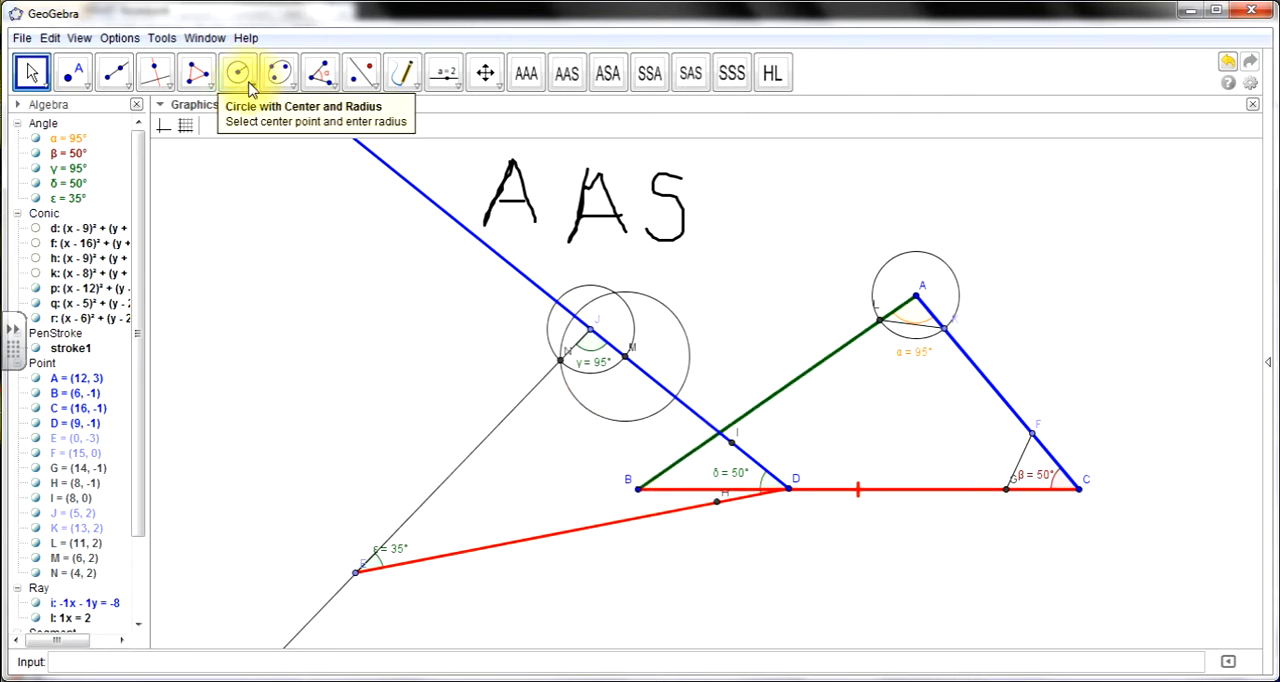
click(320, 71)
click(1078, 489)
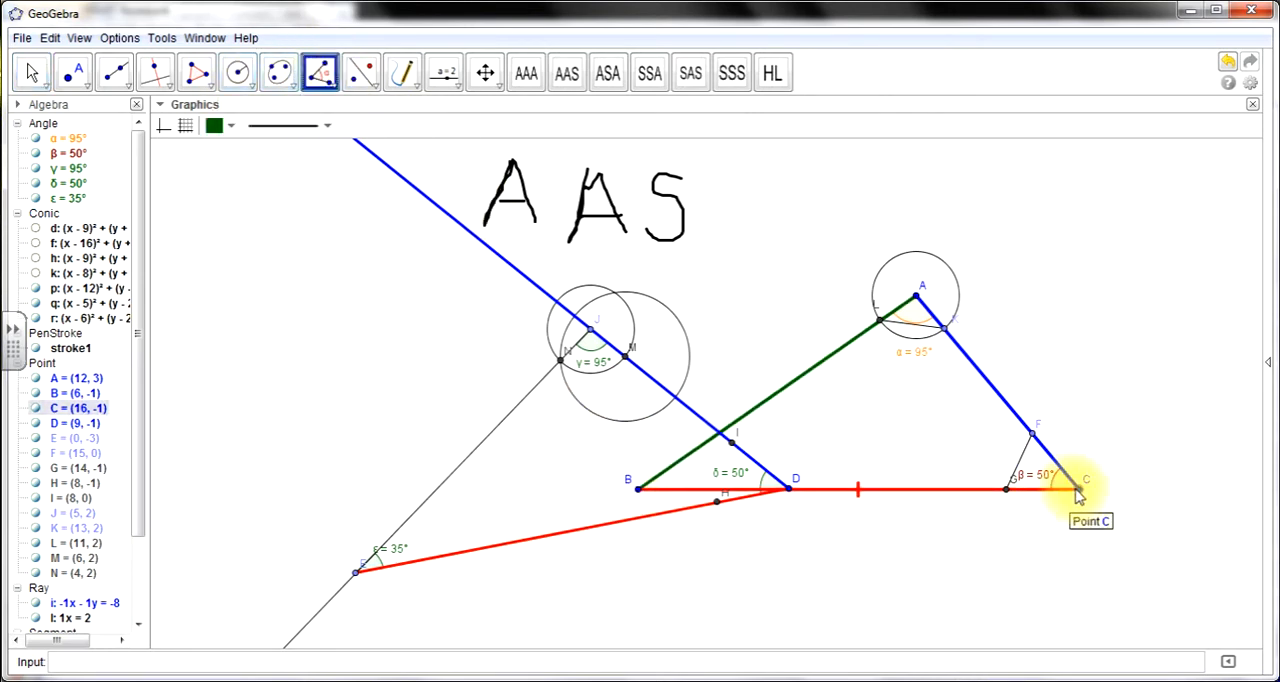
click(637, 489)
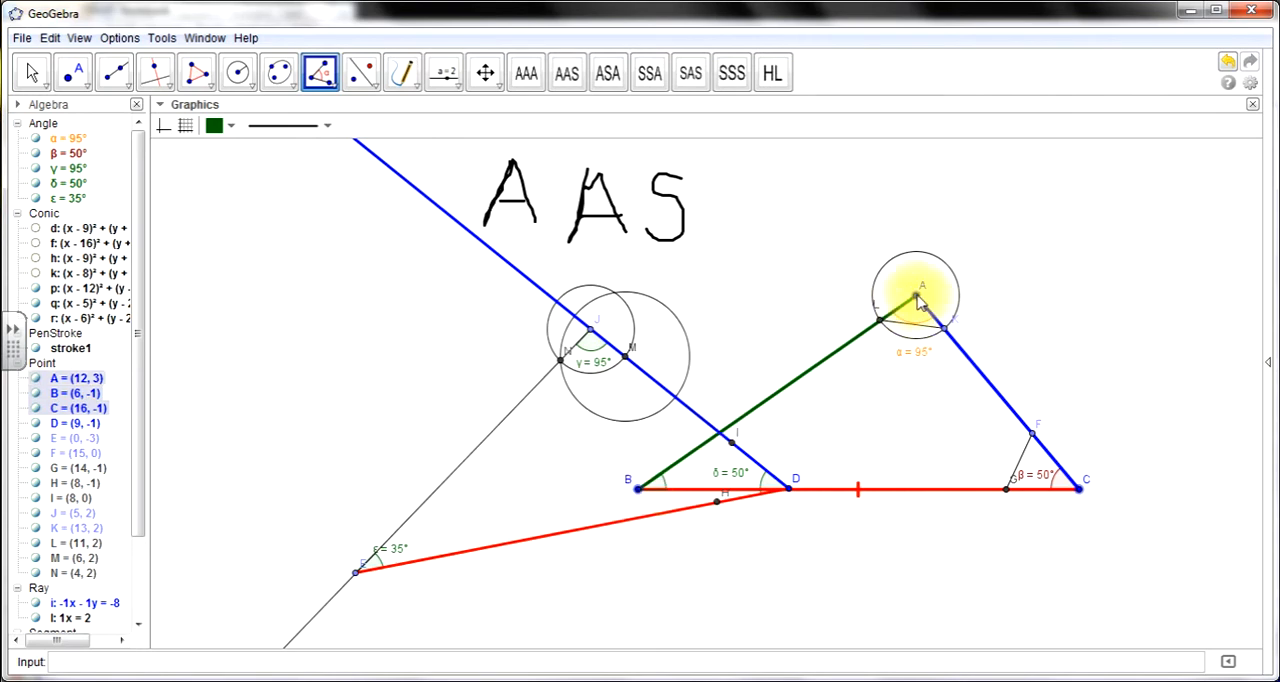
click(918, 300)
click(32, 71)
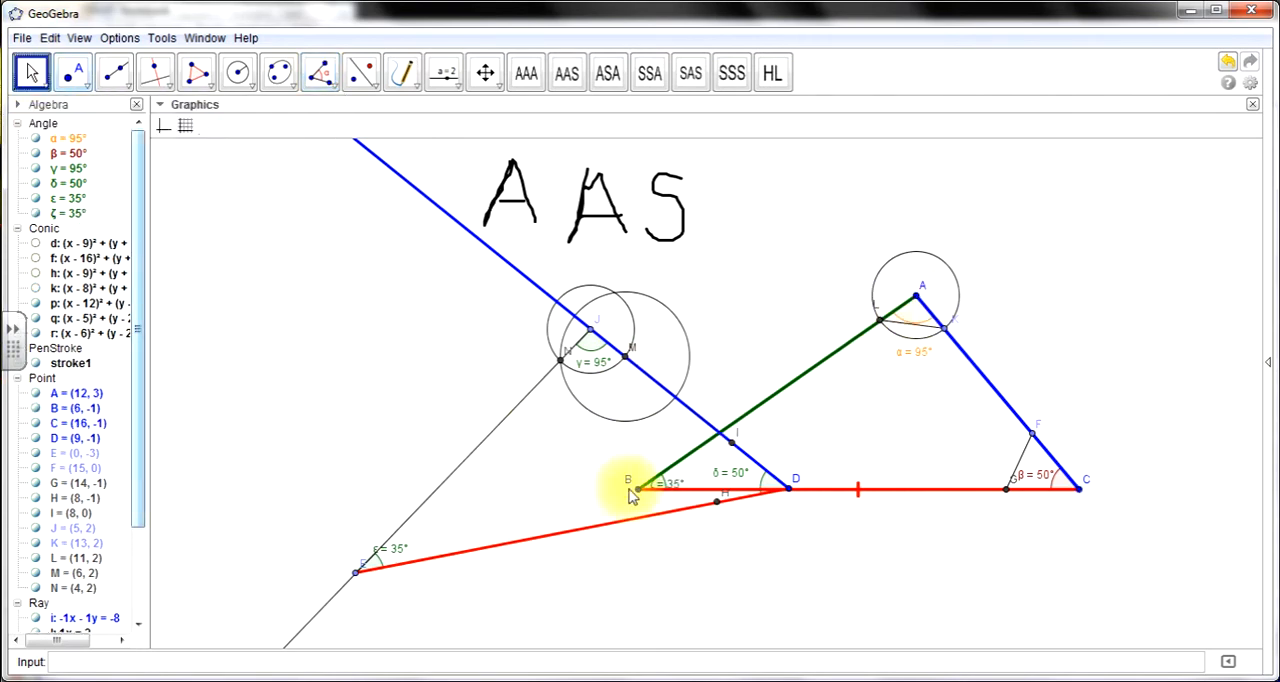
click(684, 474)
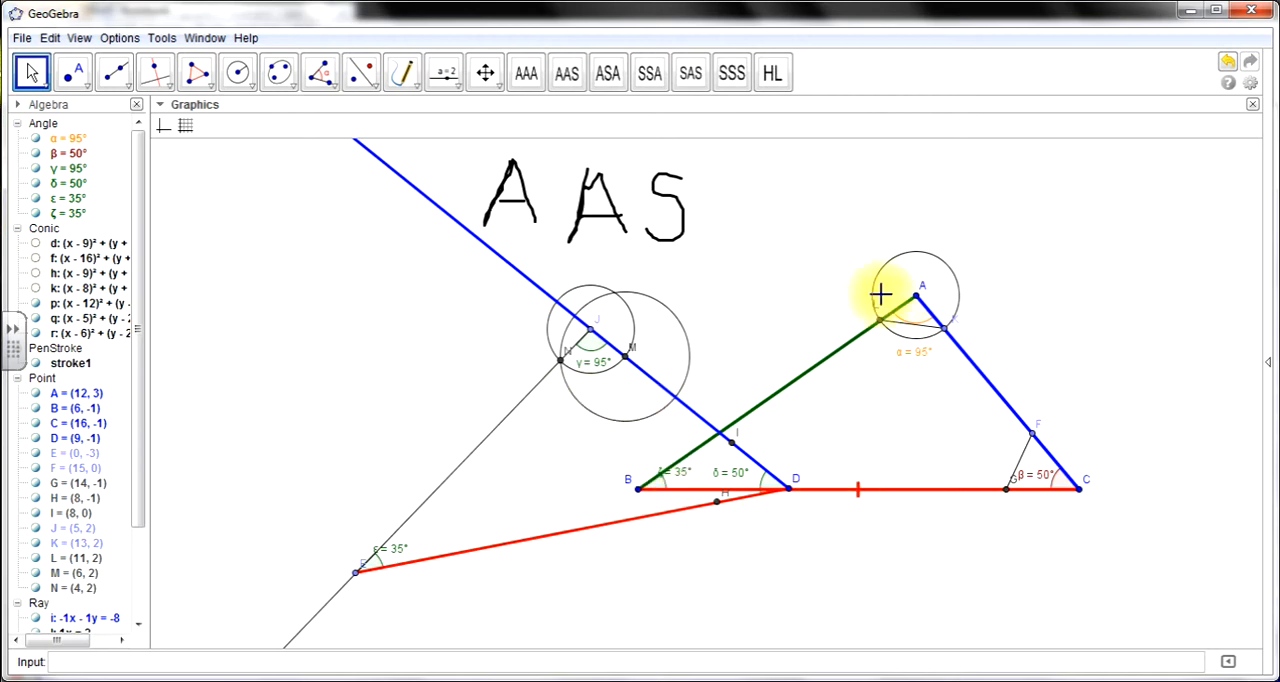
- Measure the lengths of side AC and the corresponding side JD with the Distance or Length tool
click(31, 72)
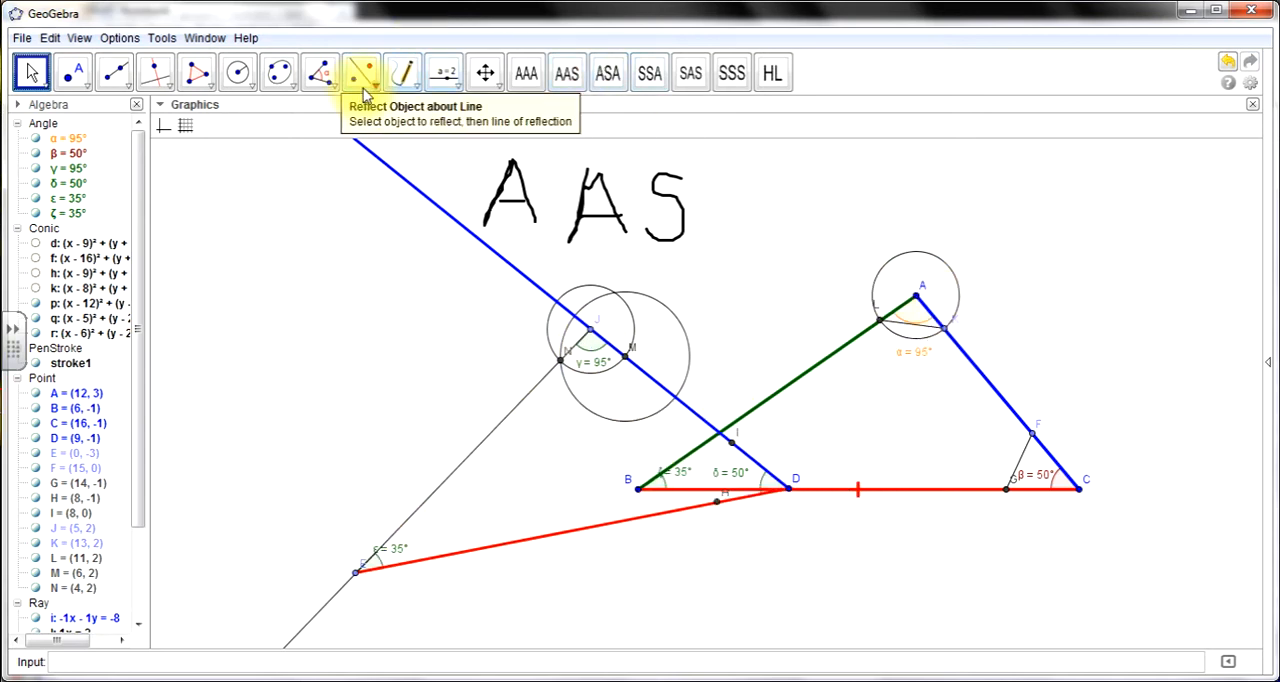
click(405, 74)
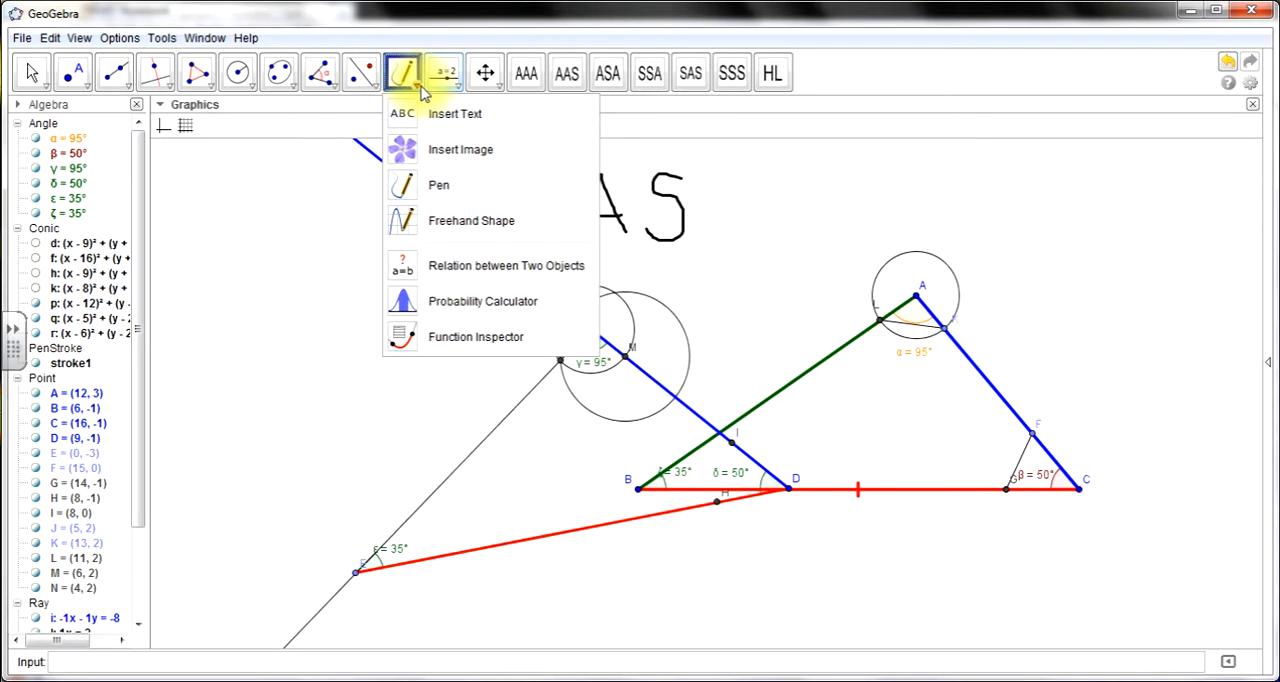
mouse_move(335, 90)
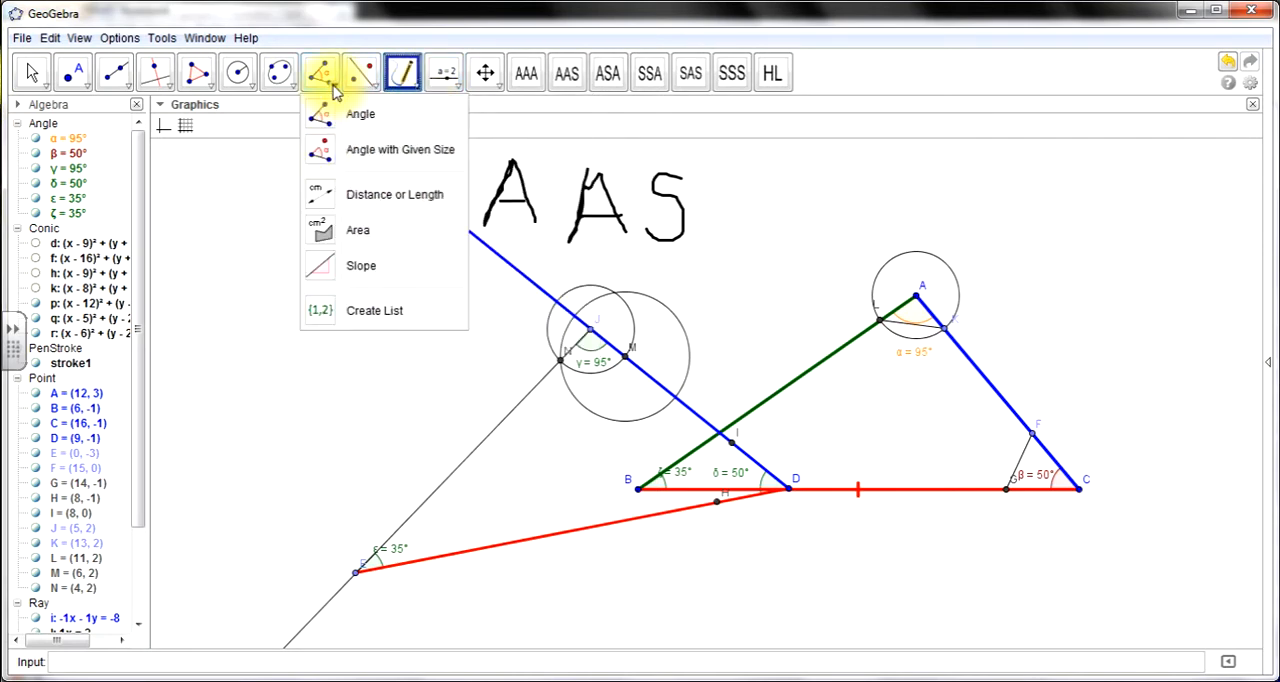
click(400, 200)
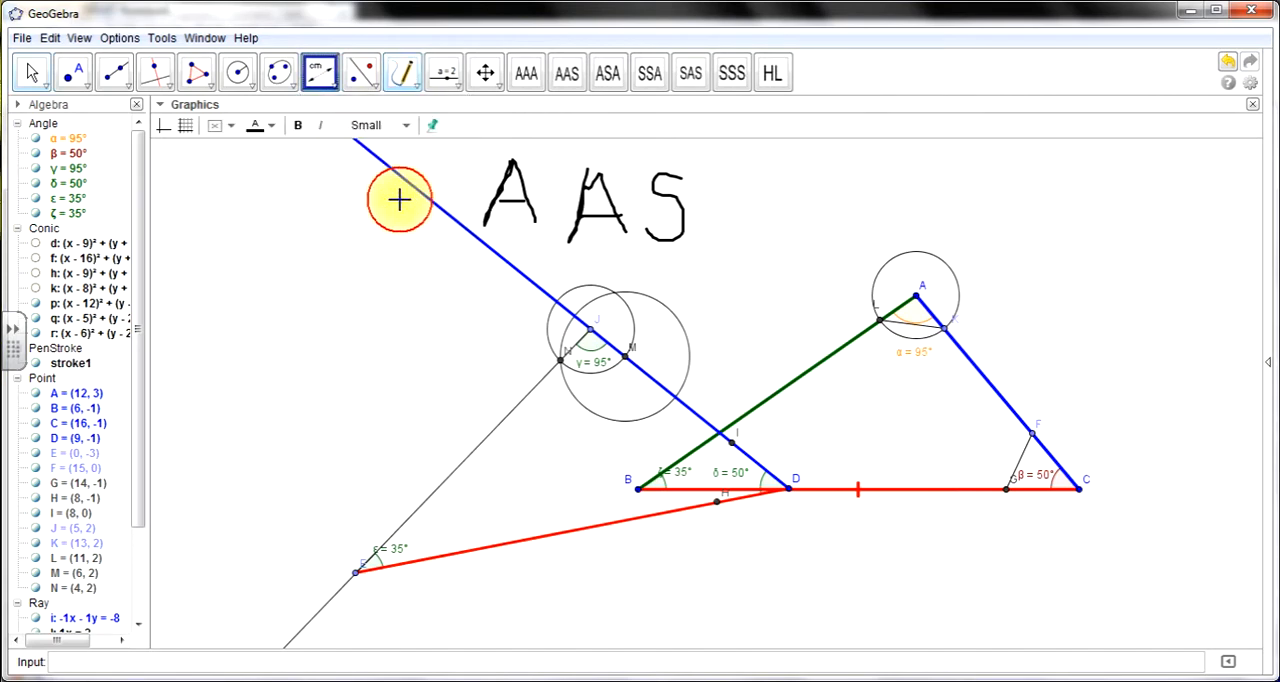
click(916, 296)
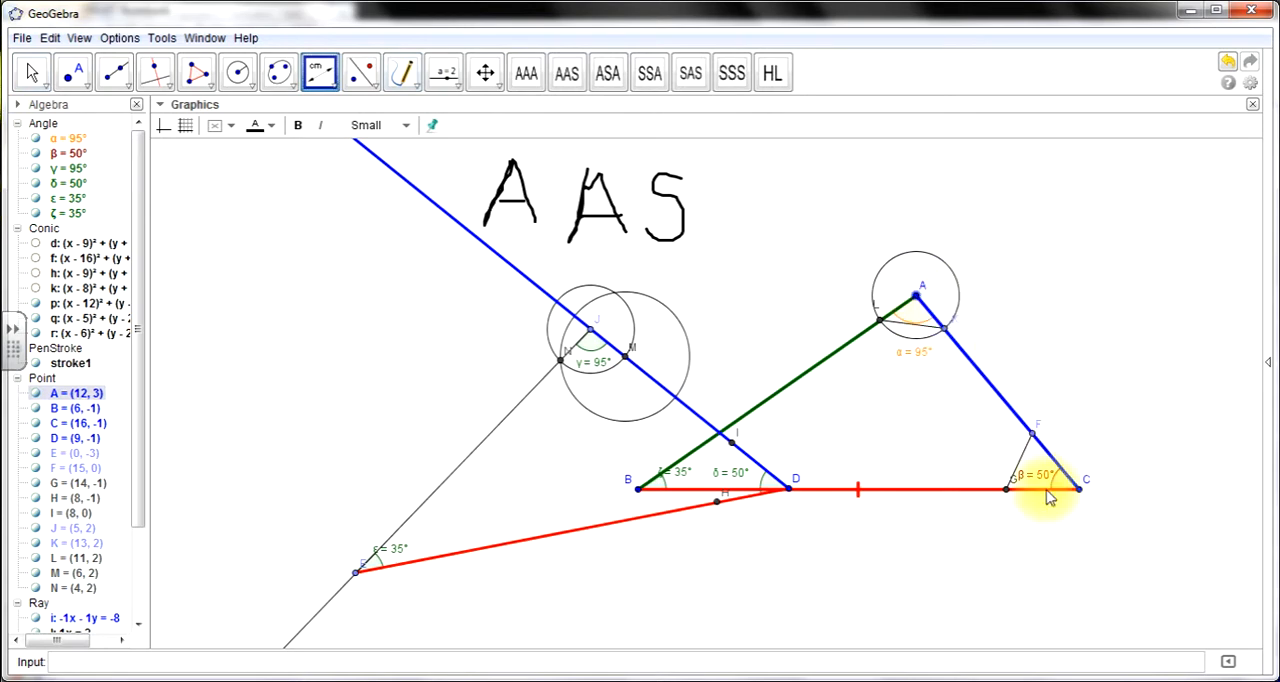
click(1080, 490)
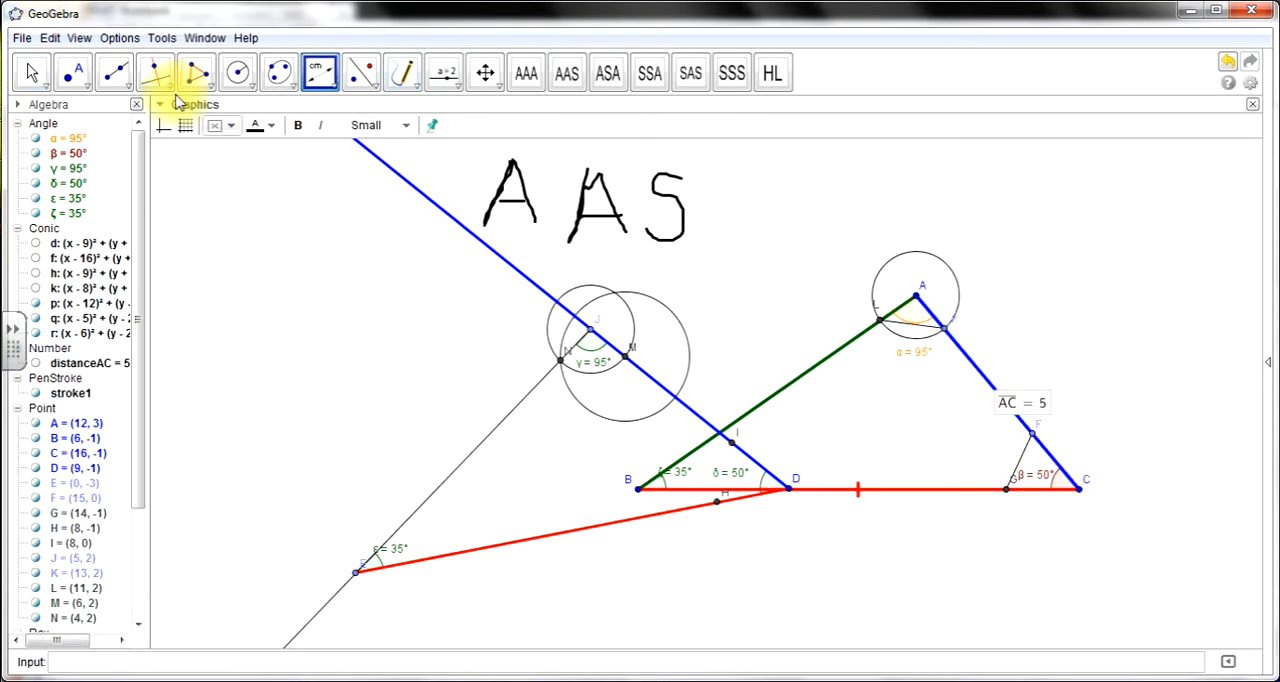
click(592, 336)
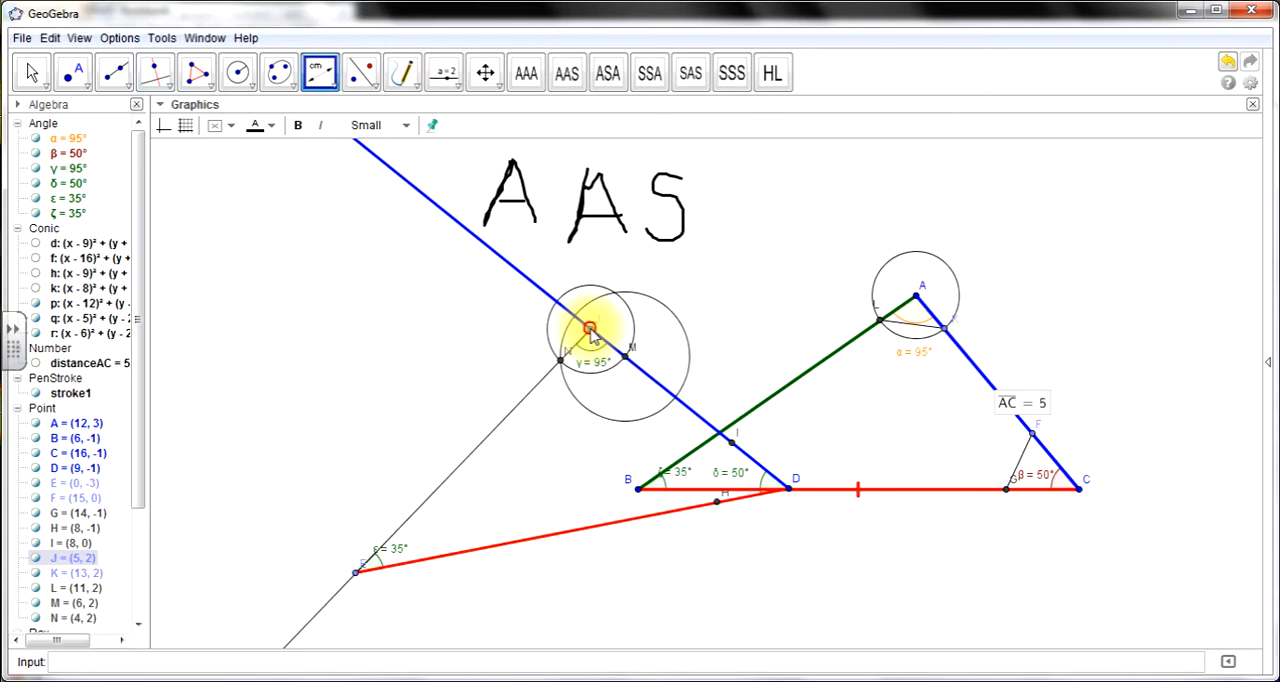
click(788, 487)
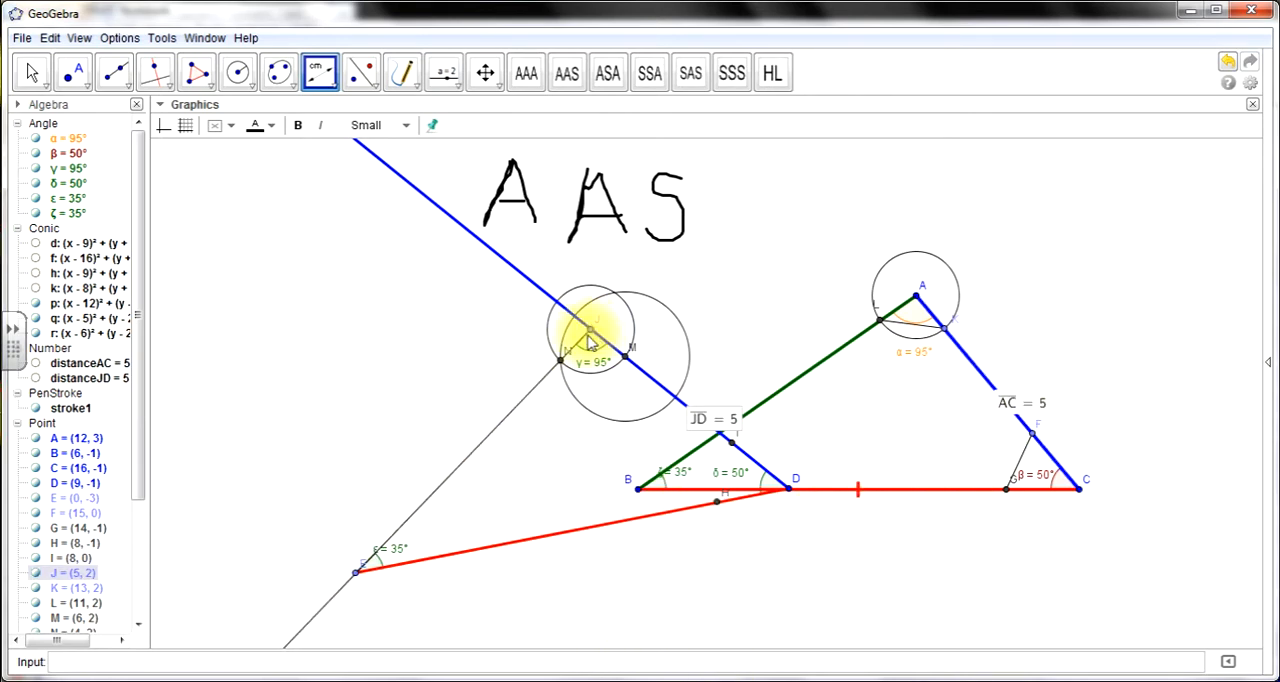
- Measure the lengths of side AB and the corresponding side JE, and place the JE length label over the black ray
click(912, 308)
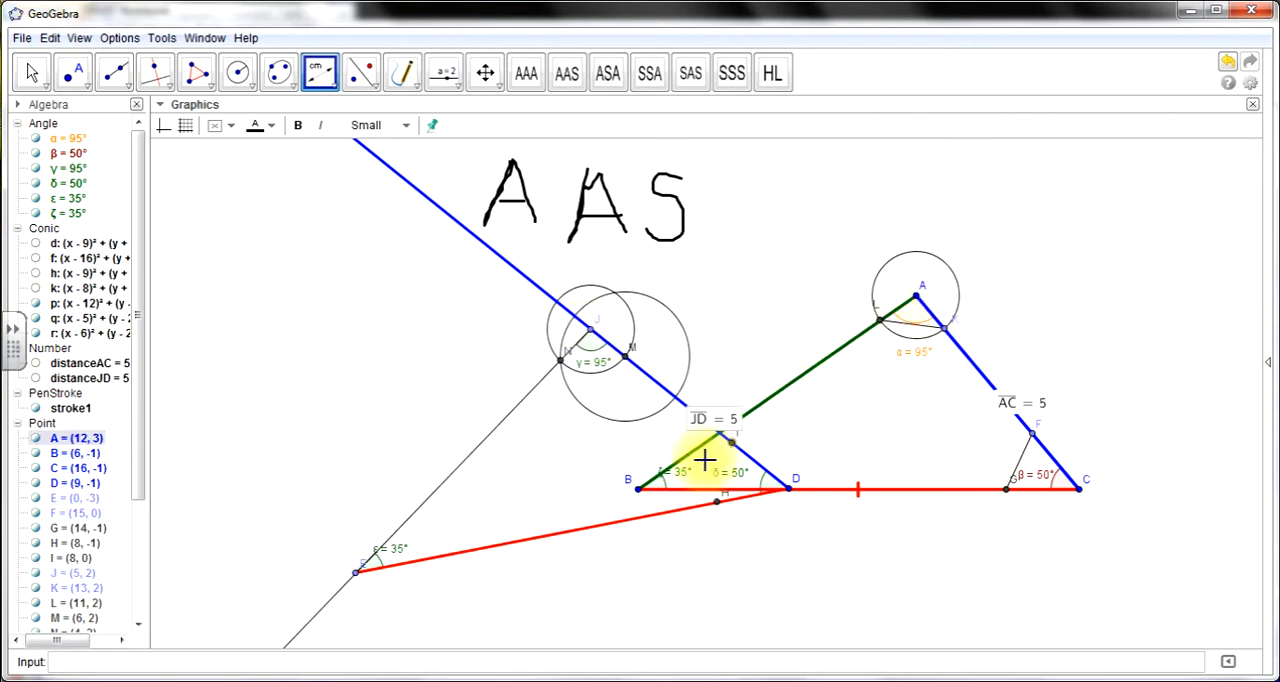
click(916, 299)
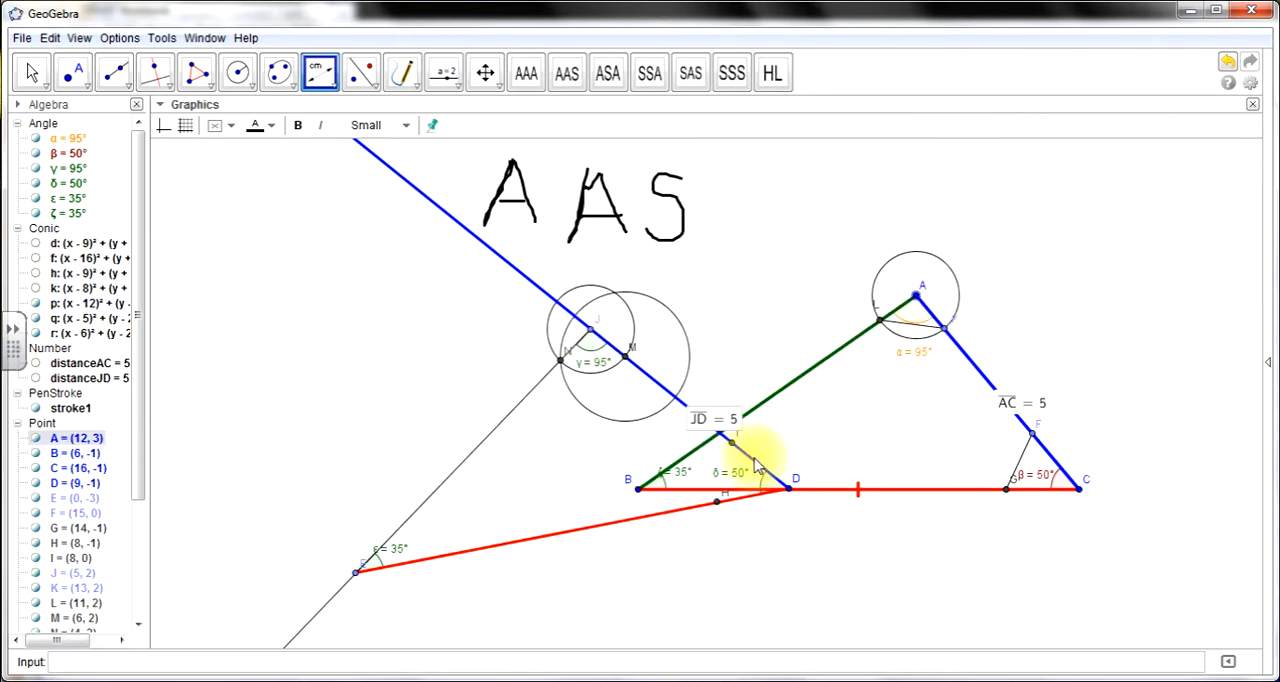
click(638, 492)
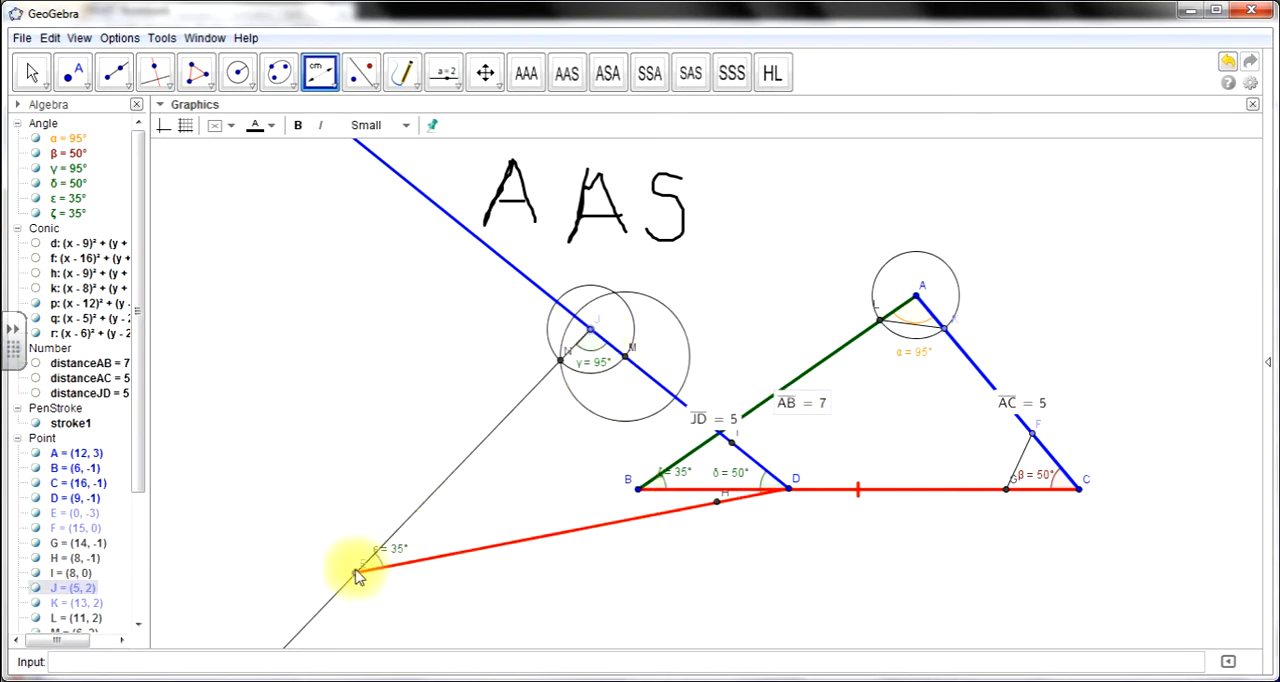
click(355, 572)
key(Escape)
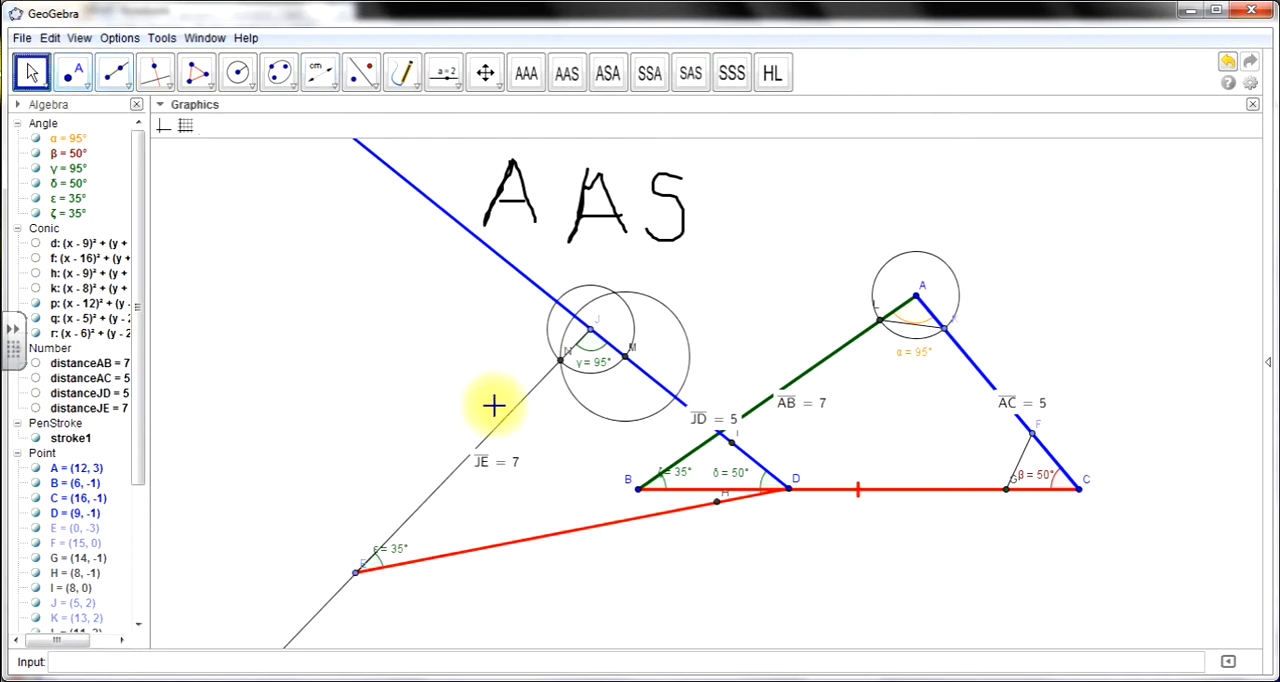
drag(486, 451, 440, 427)
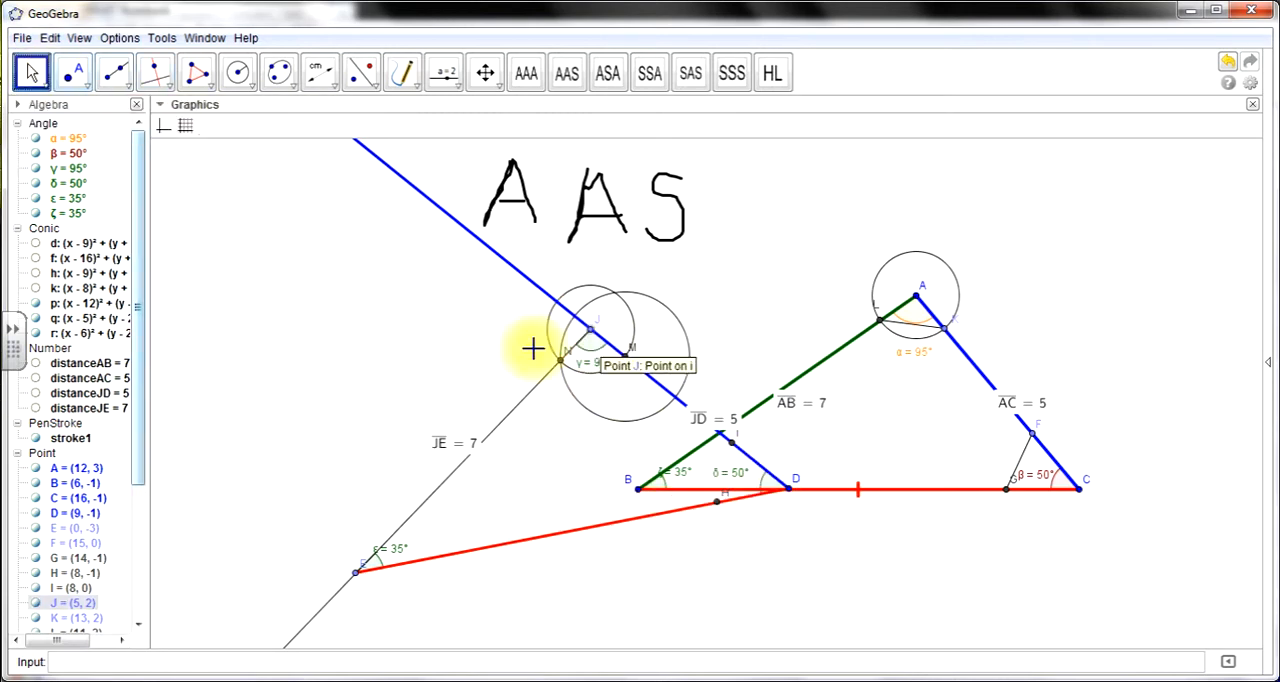
- Nudge E slightly to line up with the black ray, and move vertex B of triangle ABC to about (7, -4)
click(357, 575)
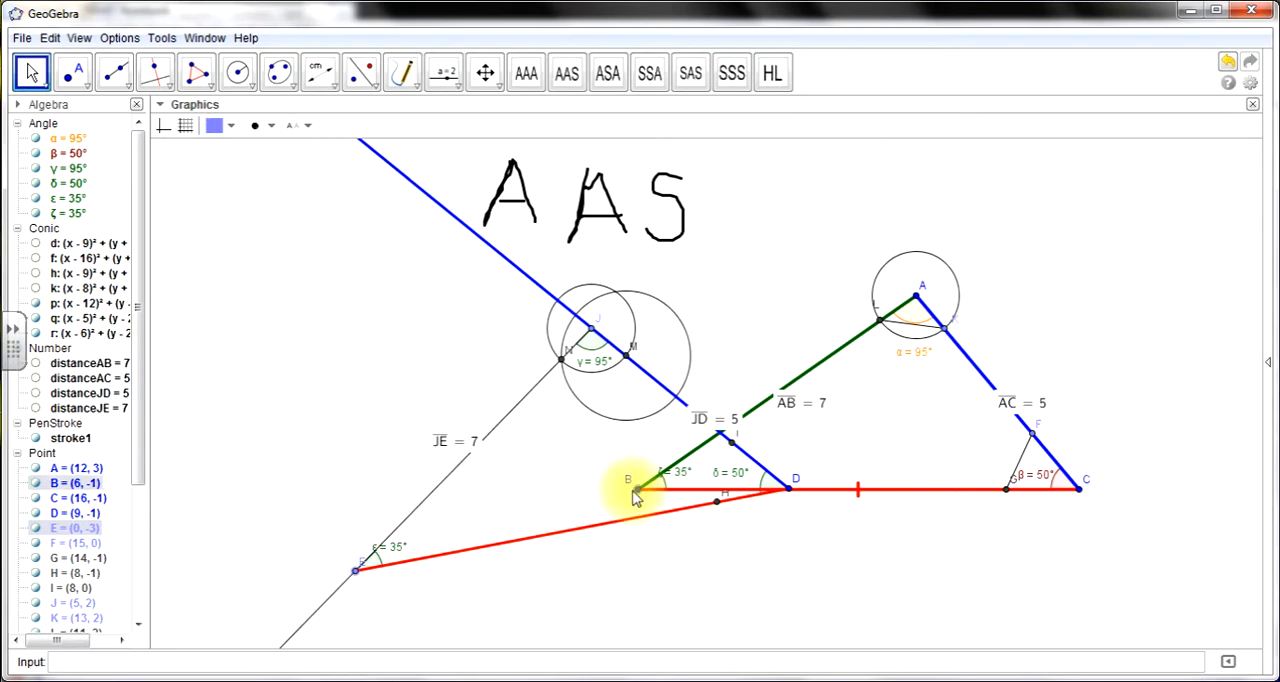
drag(636, 490, 668, 632)
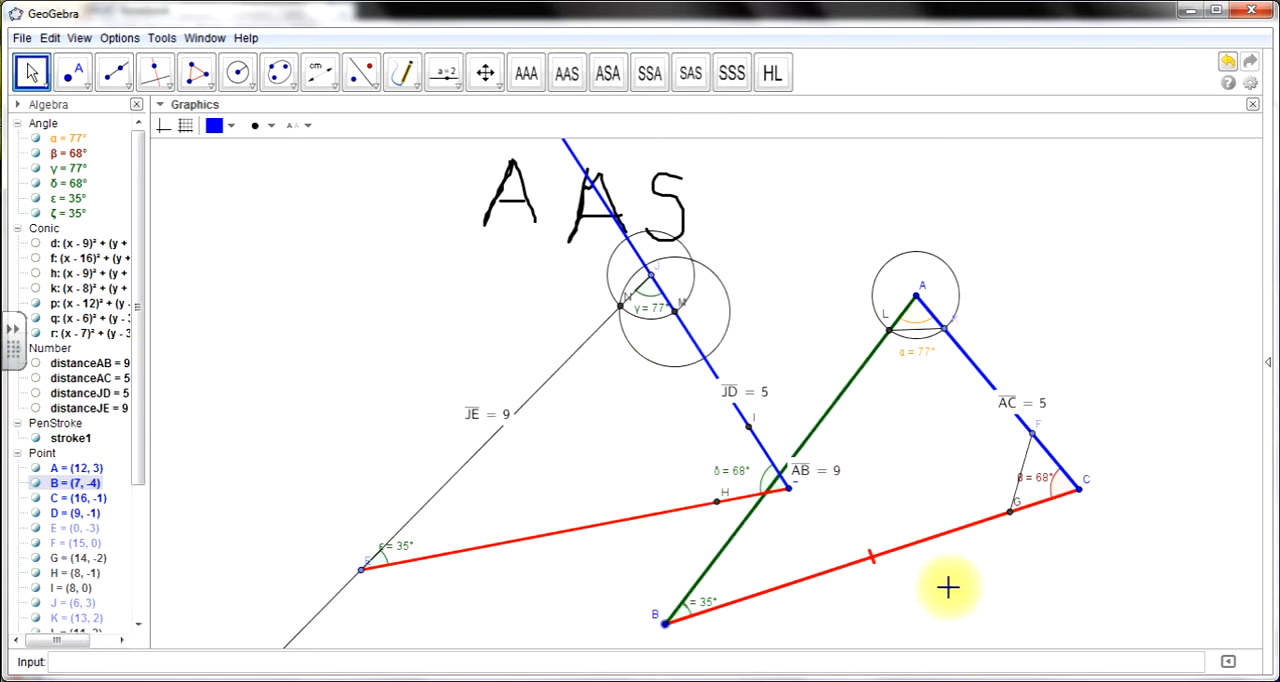
- Draw black pen tick marks: a single tick on DE, double ticks on JD and AC, and matching ticks on JE and AB
click(402, 72)
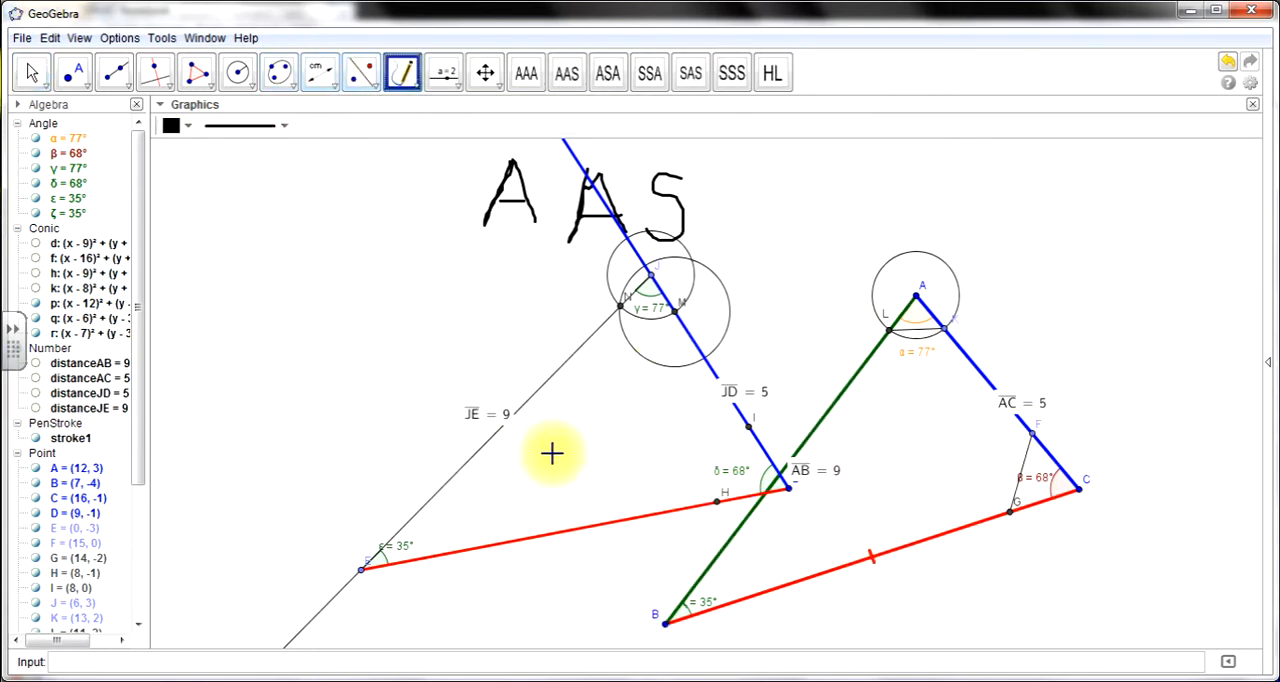
drag(583, 538, 583, 541)
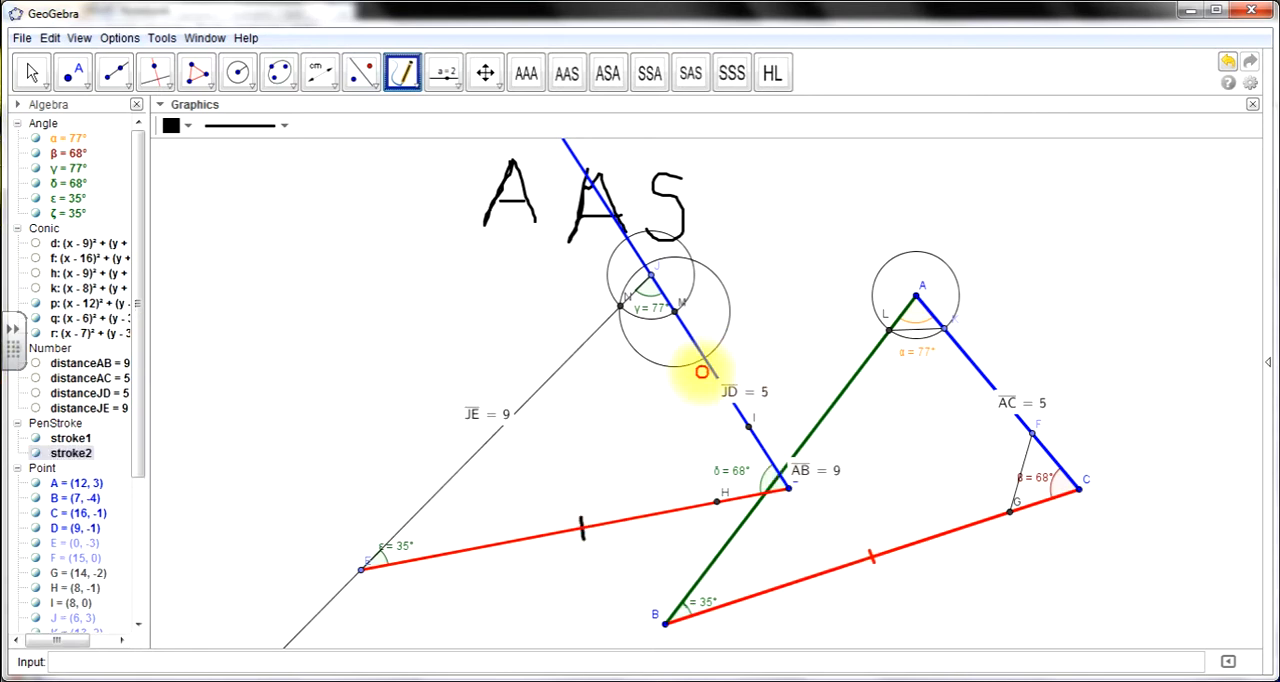
drag(708, 374, 714, 364)
mouse_move(966, 374)
mouse_down()
mouse_move(985, 360)
mouse_move(980, 382)
mouse_up()
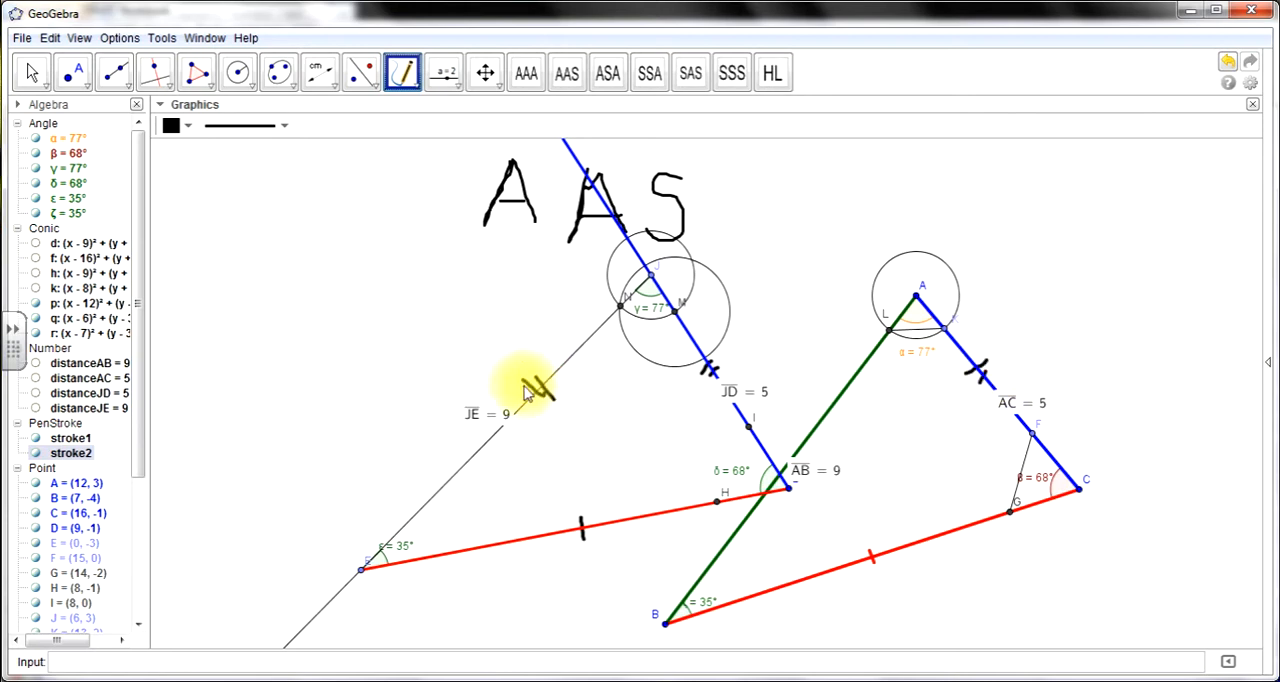
drag(535, 420, 532, 421)
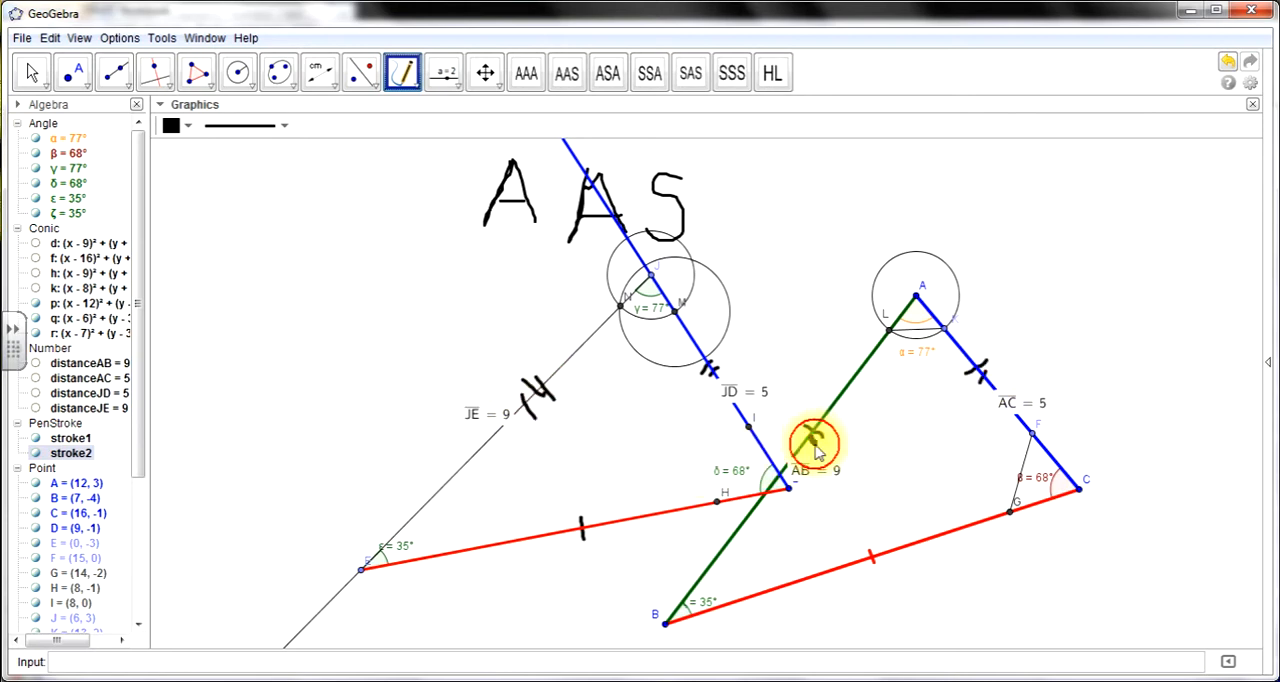
drag(799, 466, 800, 455)
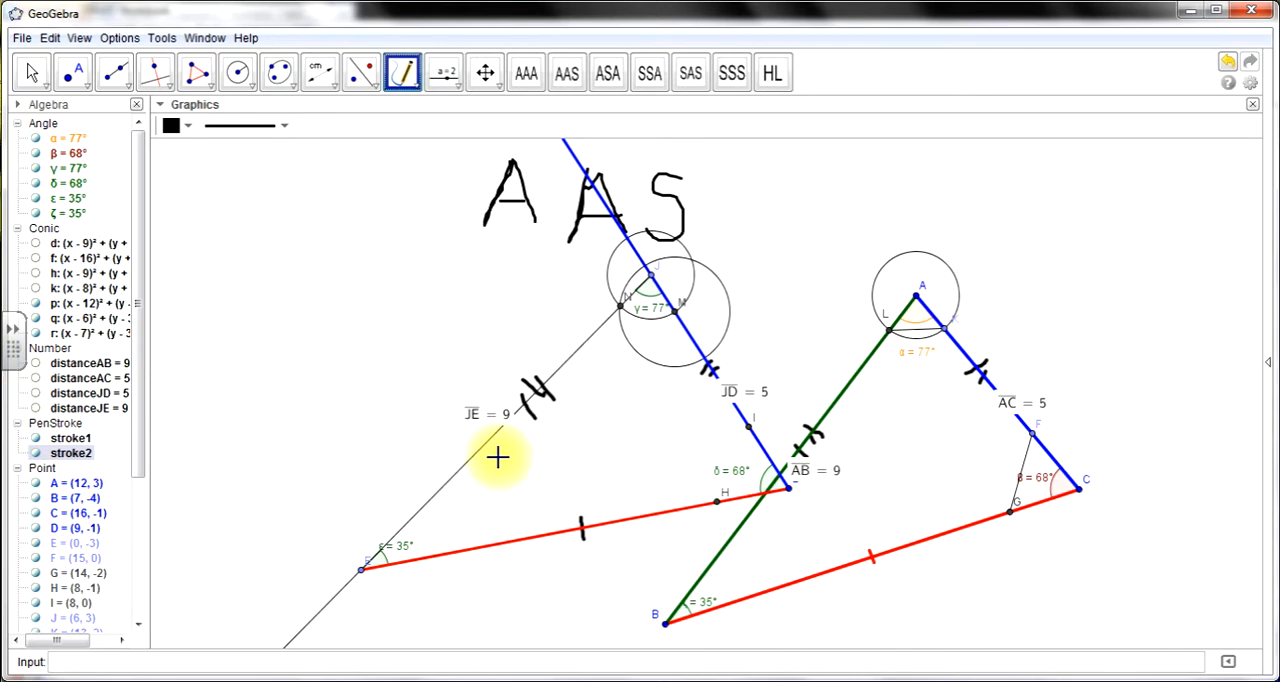
click(21, 40)
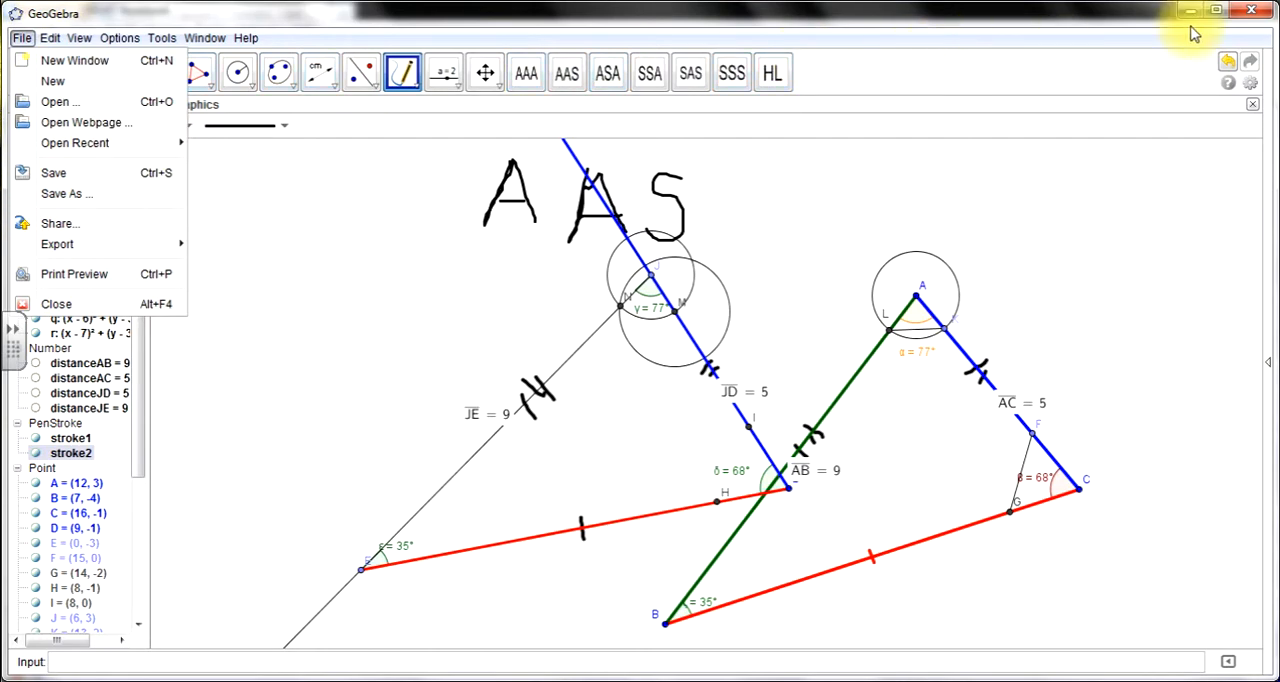
click(47, 86)
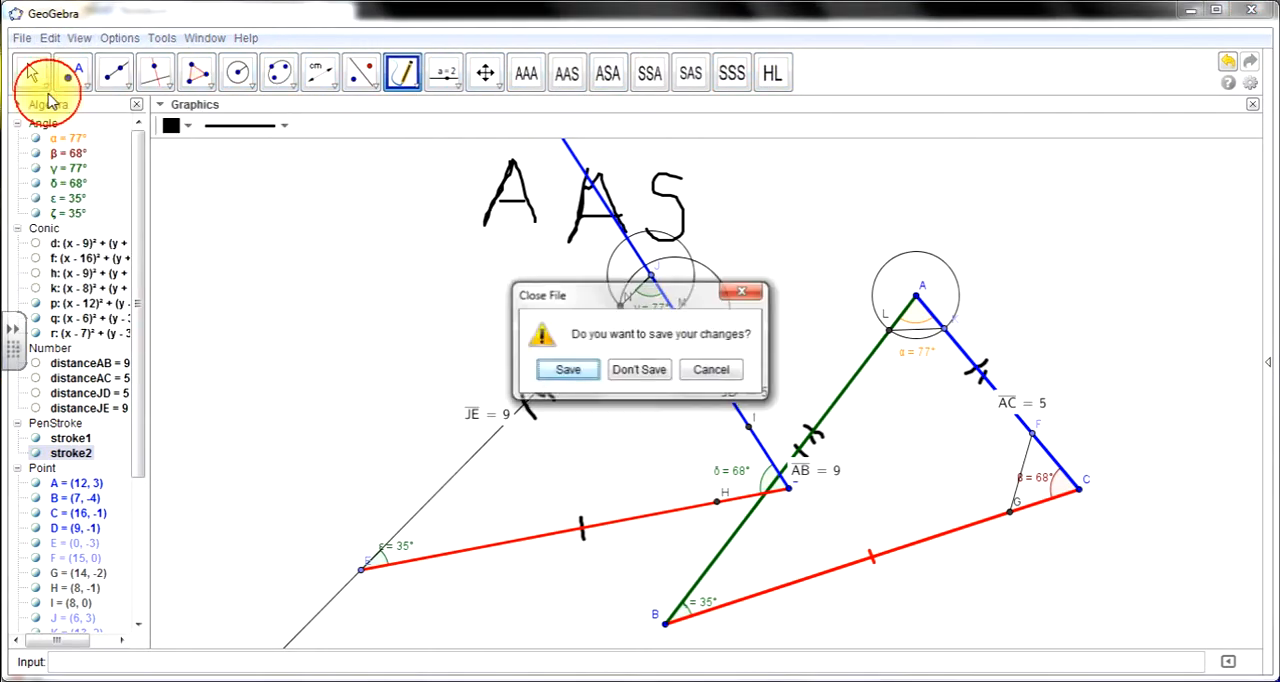
click(749, 293)
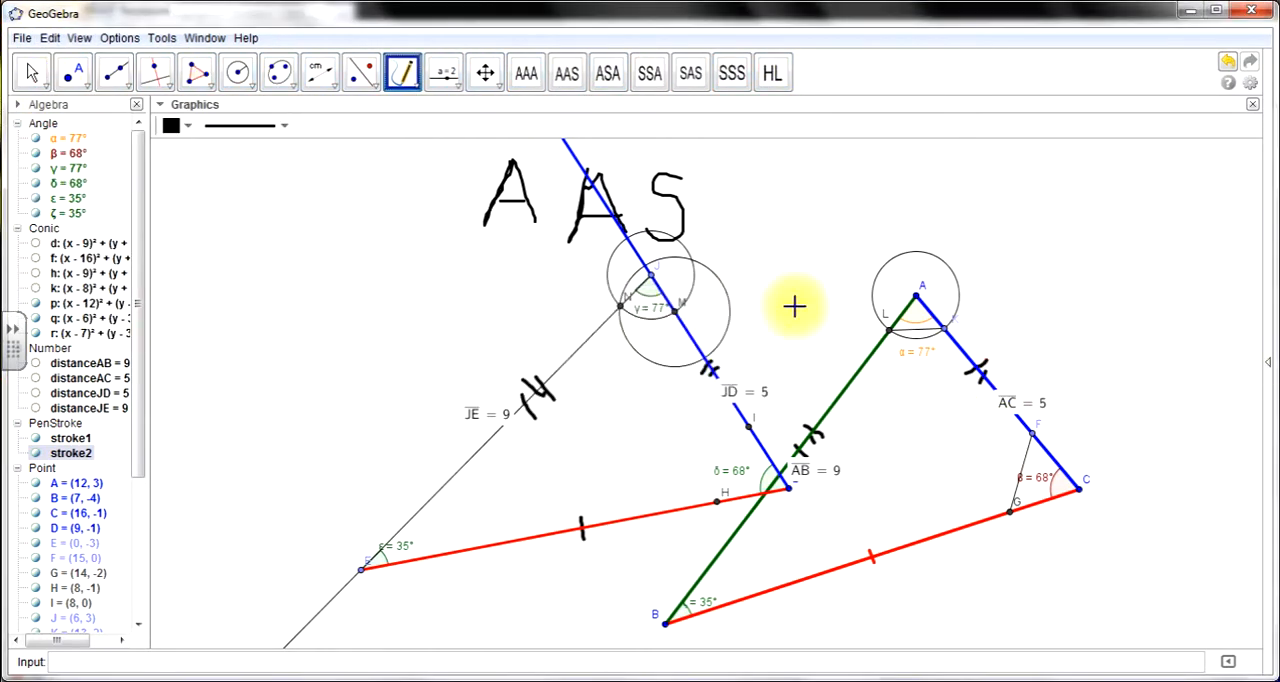
click(1090, 678)
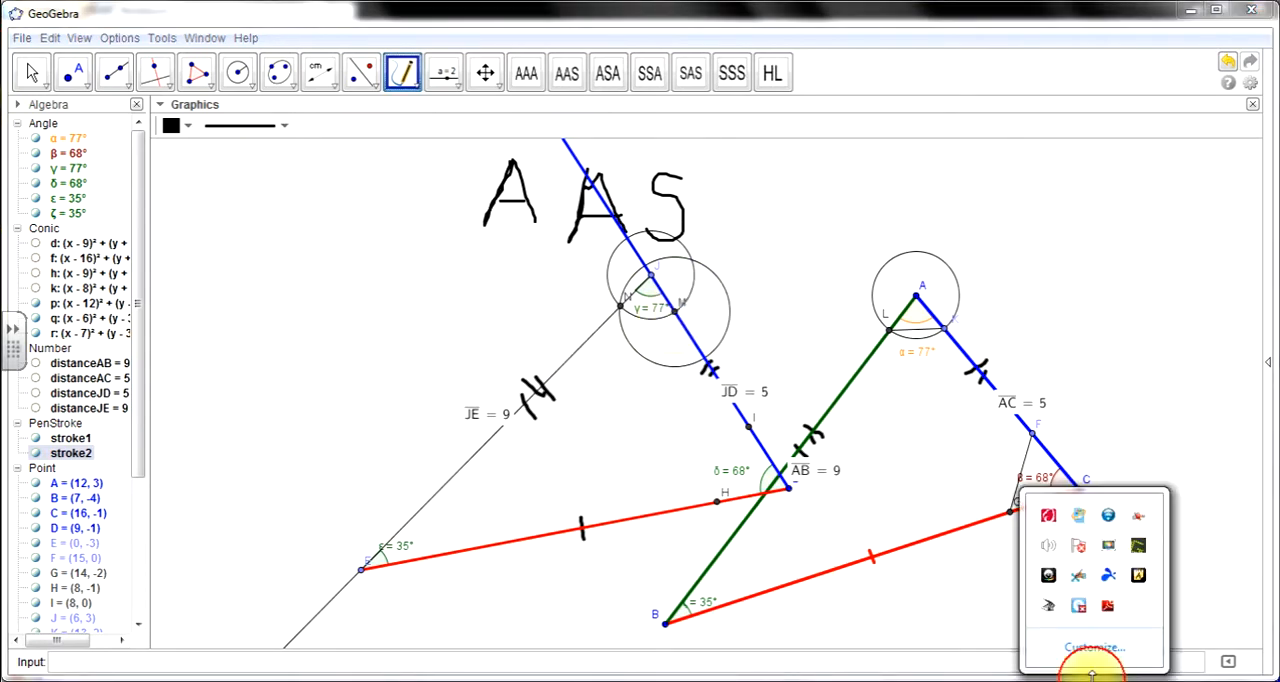
click(1107, 552)
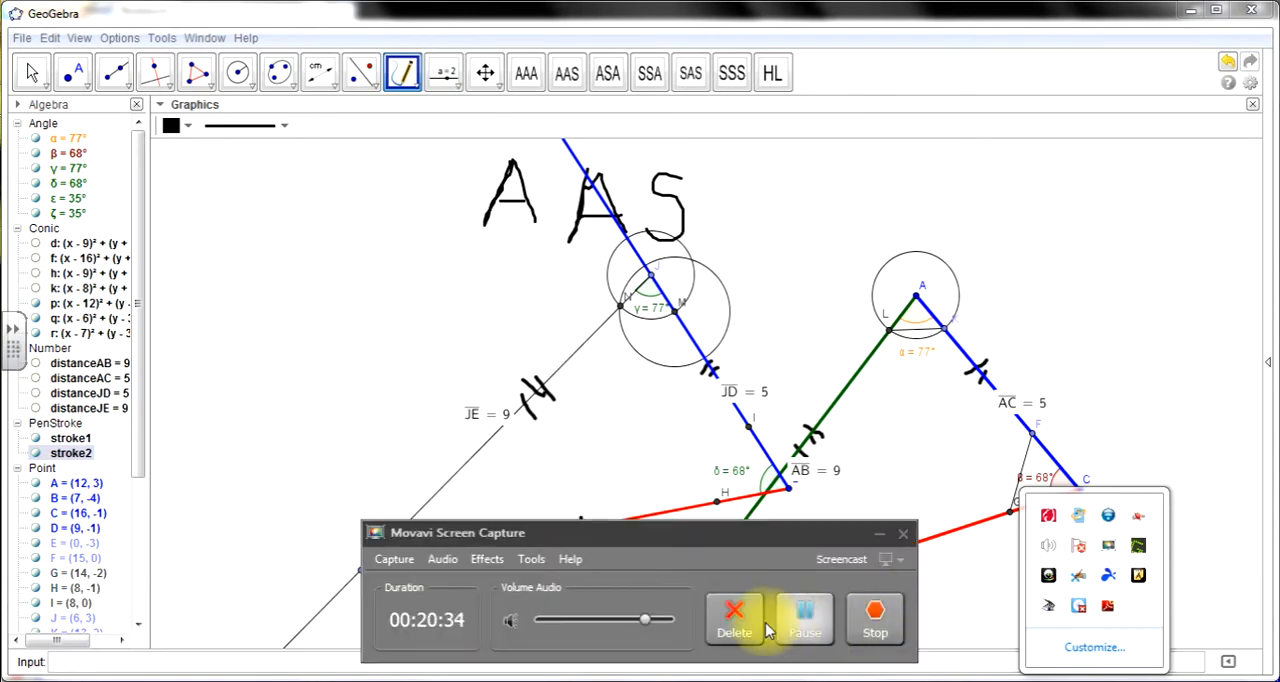